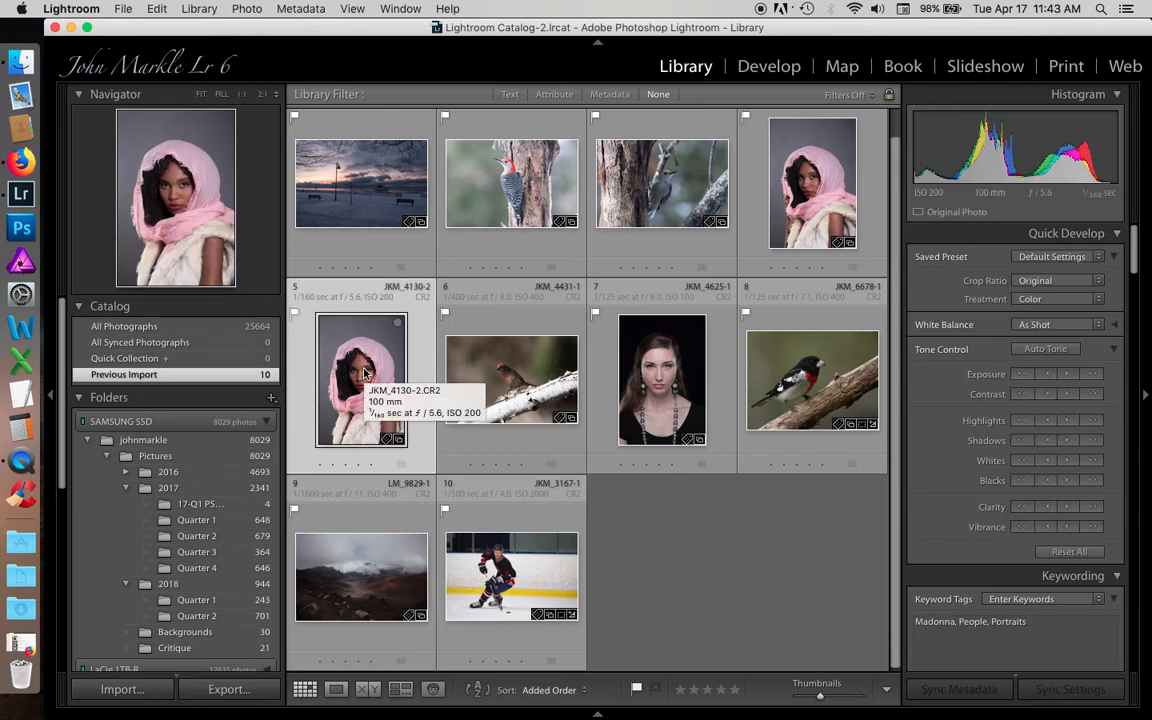
# - Create a virtual copy of the pink headscarf portrait JKM_4130-2 and open it for developing
pyautogui.press('super+apostrophe')
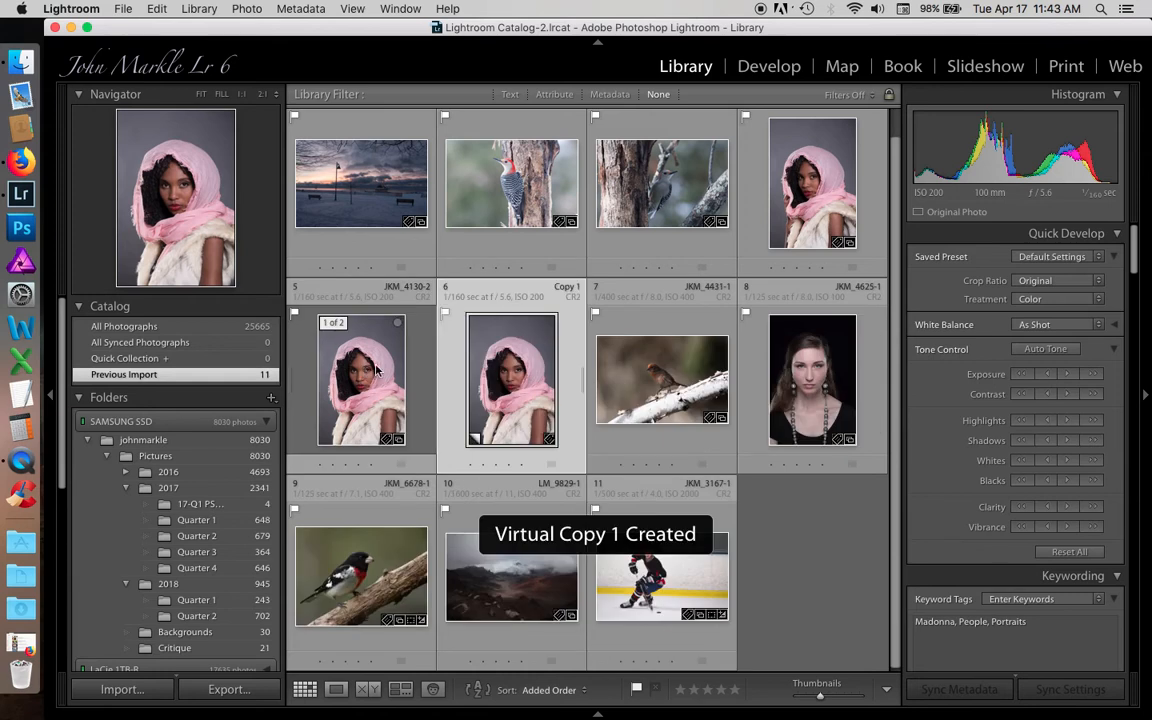
pyautogui.press('d')
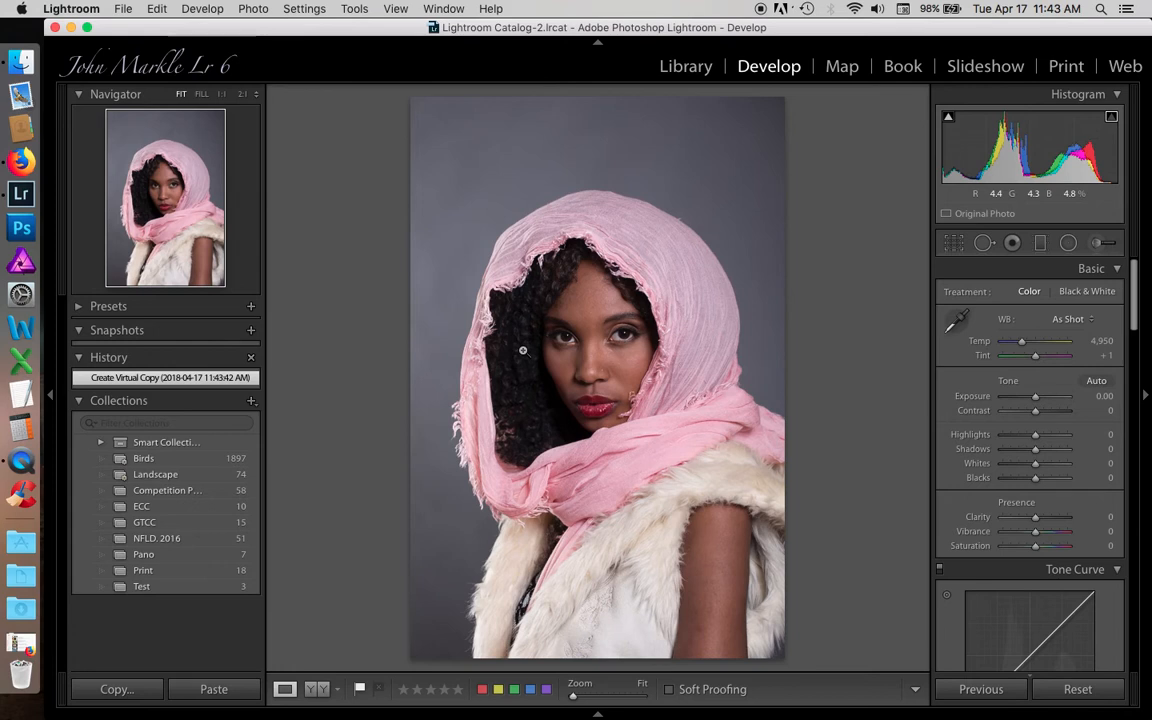
# - Crop the portrait in tightly around the face and headscarf at the original aspect ratio and reposition the photo within the frame
pyautogui.press('r')
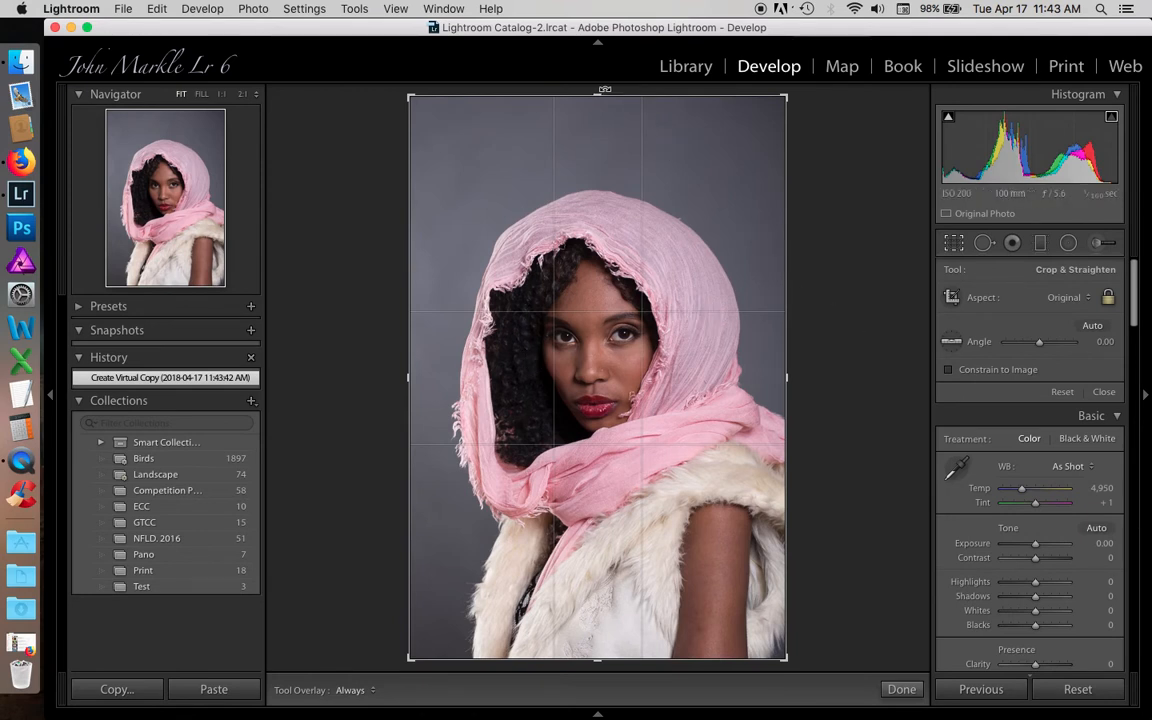
pyautogui.moveTo(599, 95); pyautogui.dragTo(589, 232)
pyautogui.moveTo(574, 307); pyautogui.dragTo(574, 457)
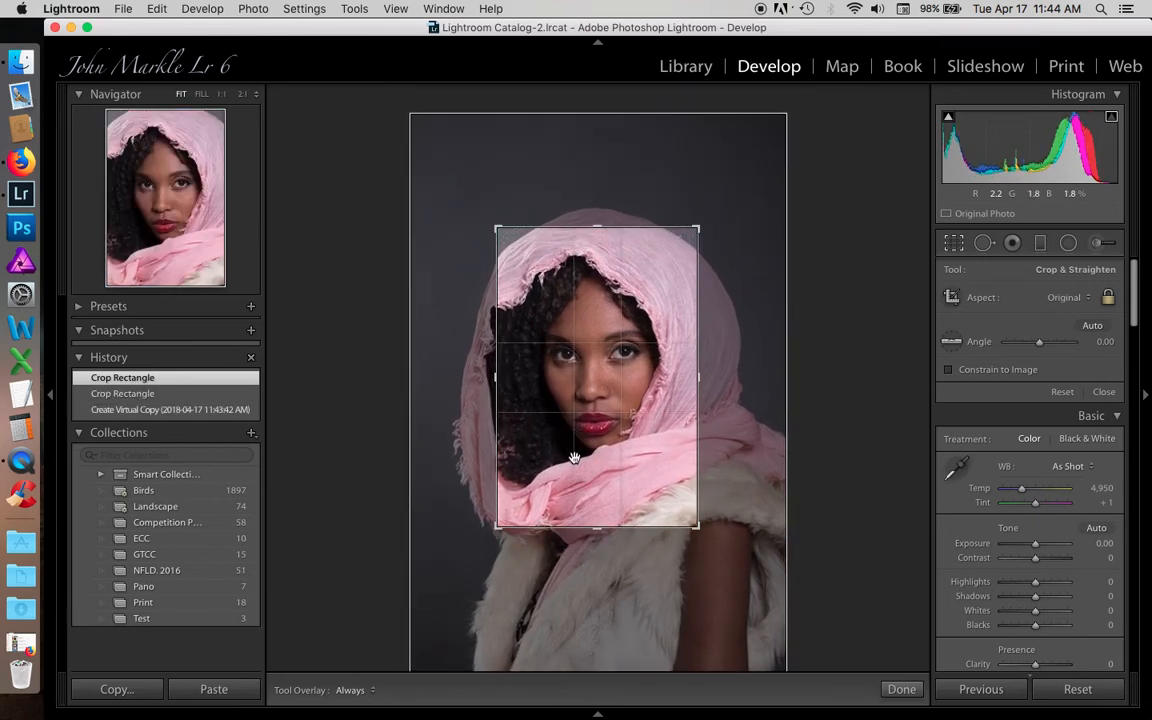
# - Unlock the crop aspect ratio, trim the upper edge of the headscarf, and apply the crop
pyautogui.click(1108, 299)
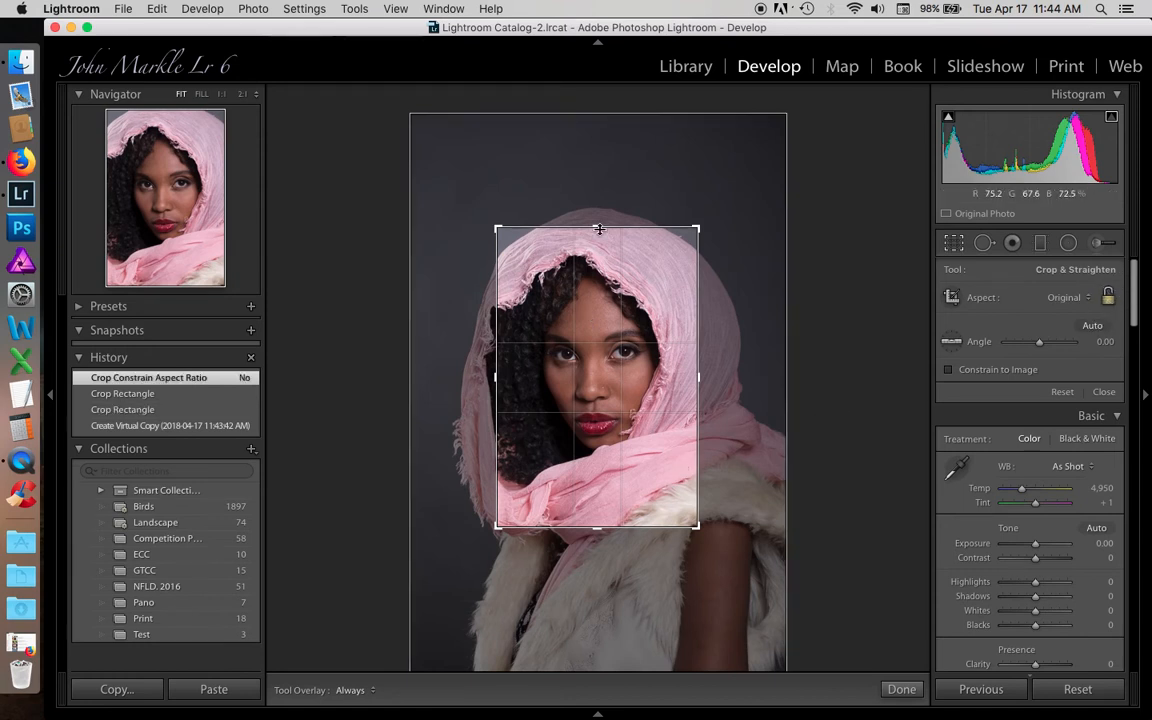
pyautogui.moveTo(599, 229); pyautogui.dragTo(599, 243)
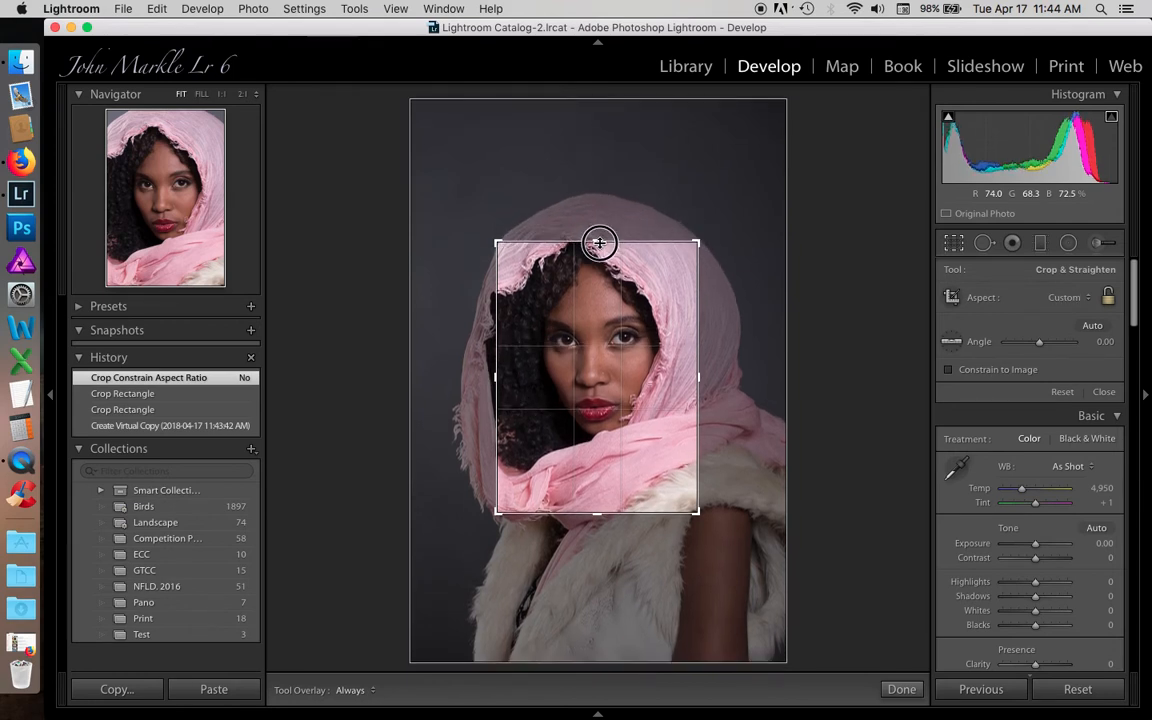
pyautogui.moveTo(599, 243); pyautogui.dragTo(599, 243)
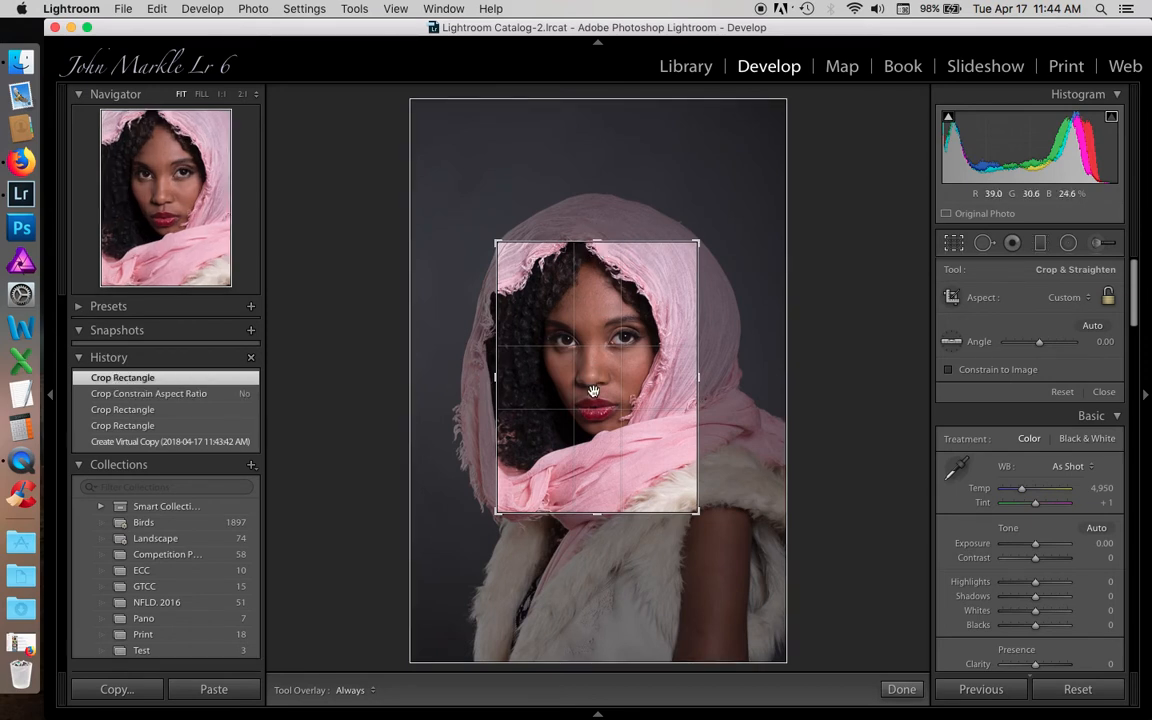
pyautogui.moveTo(593, 390)
pyautogui.mouseDown()
pyautogui.moveTo(587, 401)
pyautogui.moveTo(593, 394)
pyautogui.mouseUp()
pyautogui.press('Return')
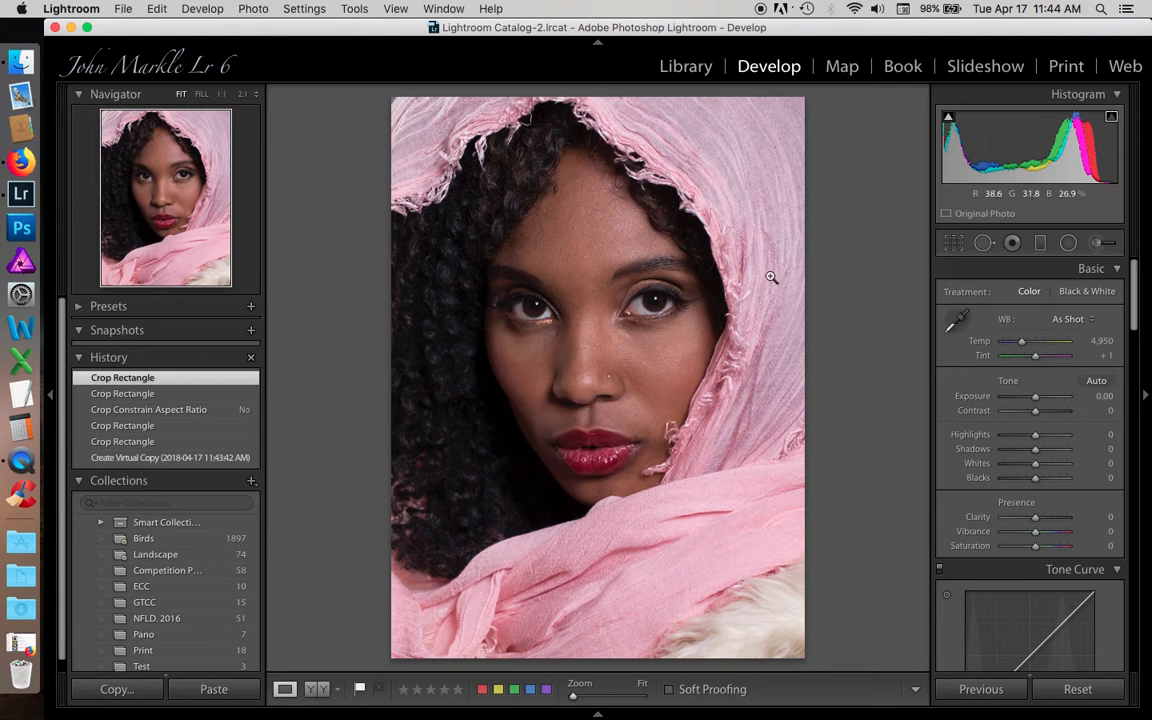
# - Heal two blemishes on the forehead at 1:1 zoom with a size 16 Spot Removal brush
pyautogui.click(985, 245)
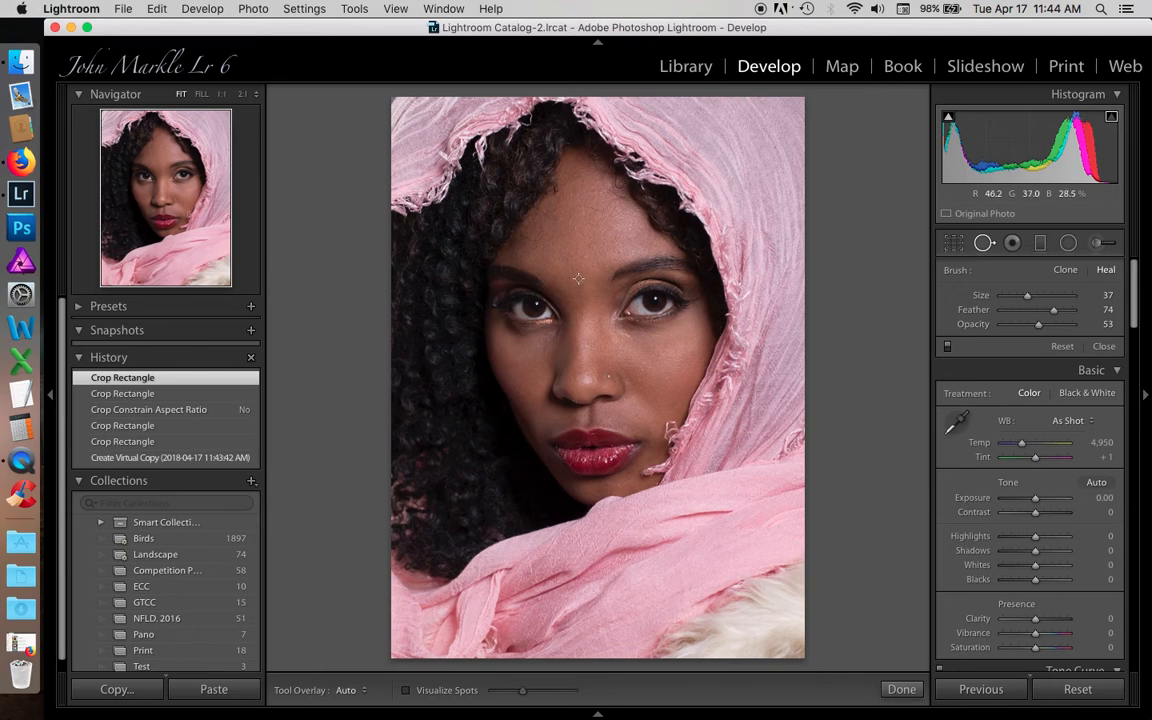
pyautogui.click(160, 152)
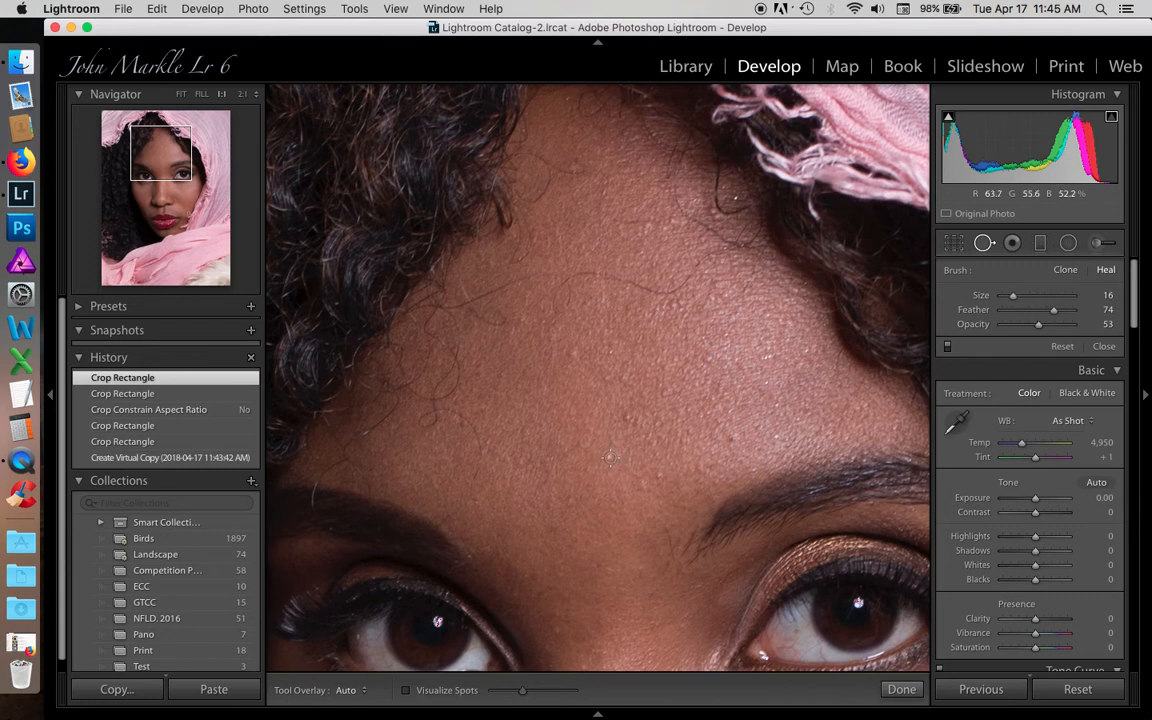
pyautogui.click(610, 458)
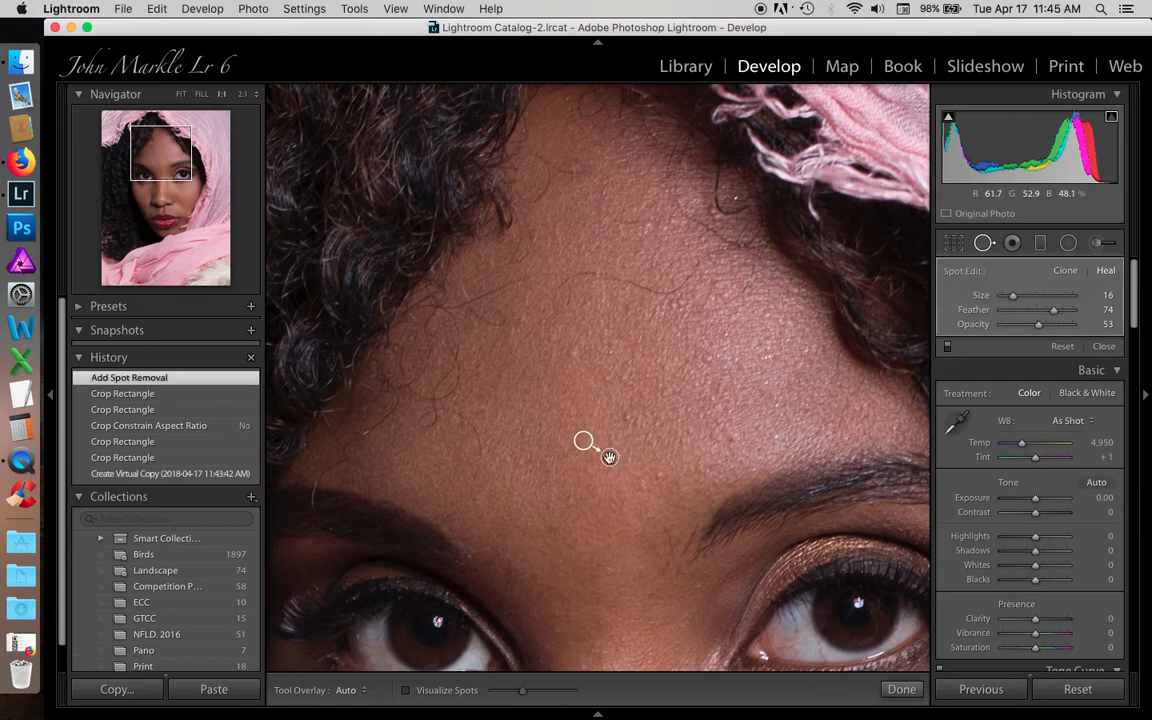
pyautogui.click(573, 354)
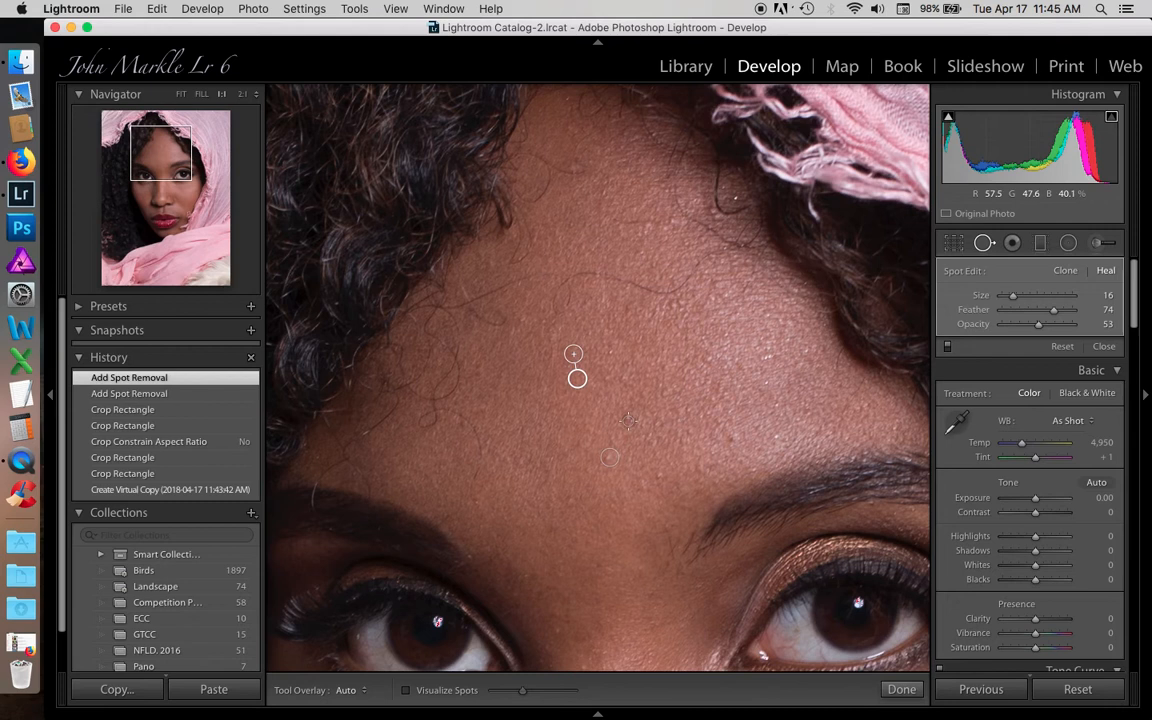
# - Hide the spot overlays and heal more forehead blemishes, enlarging the healing brush from size 16 to 22
pyautogui.press('h')
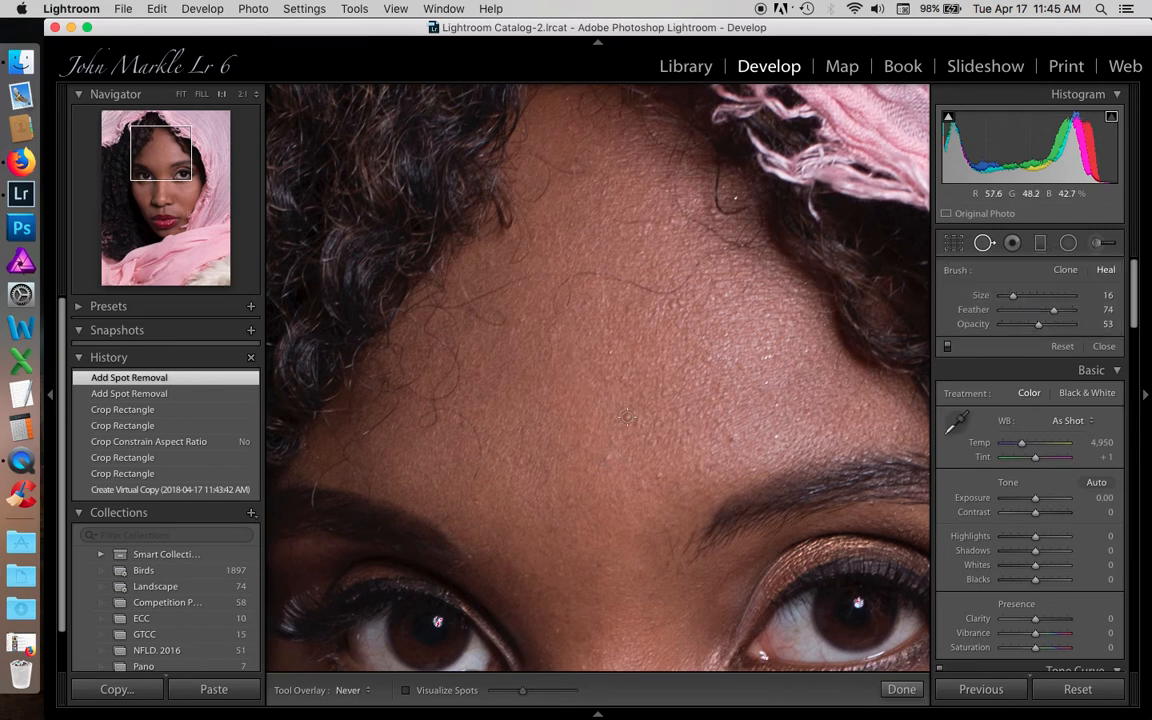
pyautogui.click(655, 452)
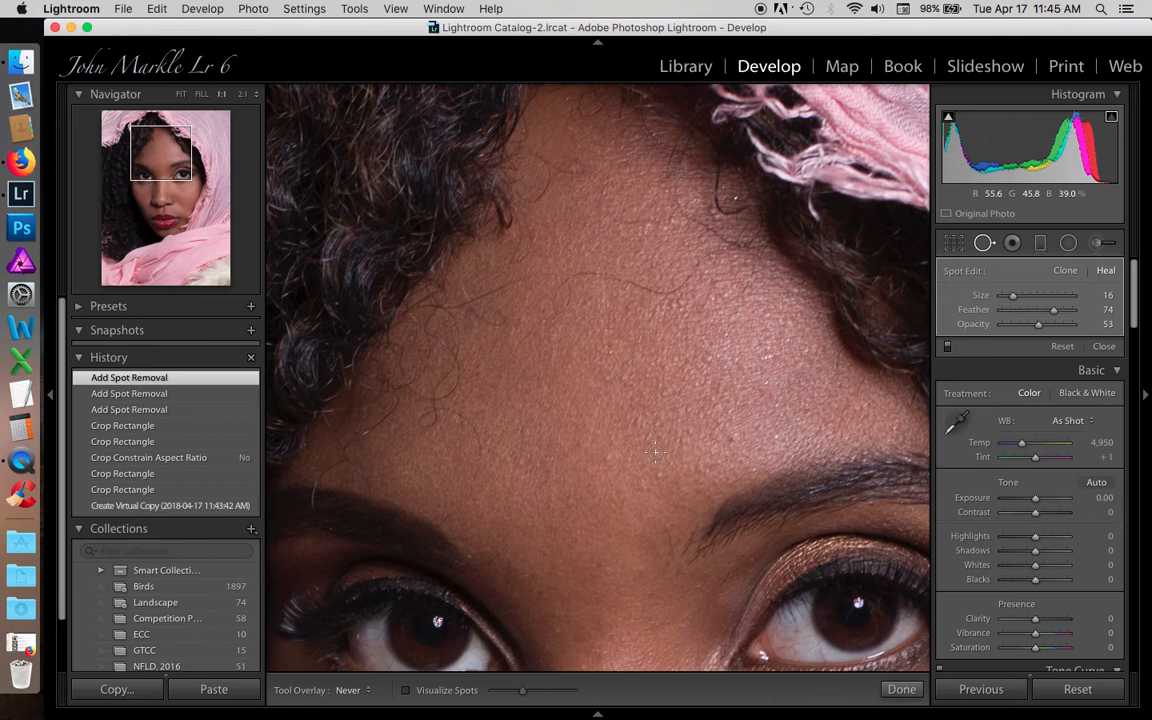
pyautogui.press(']')
pyautogui.click(661, 474)
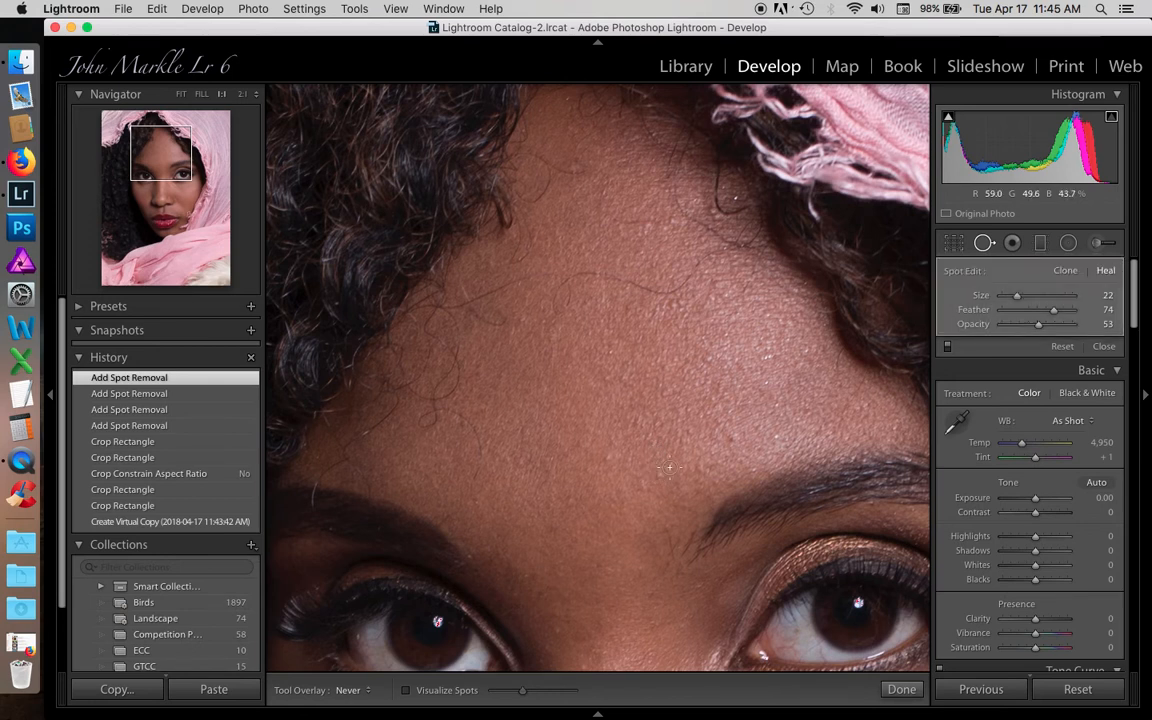
pyautogui.click(733, 440)
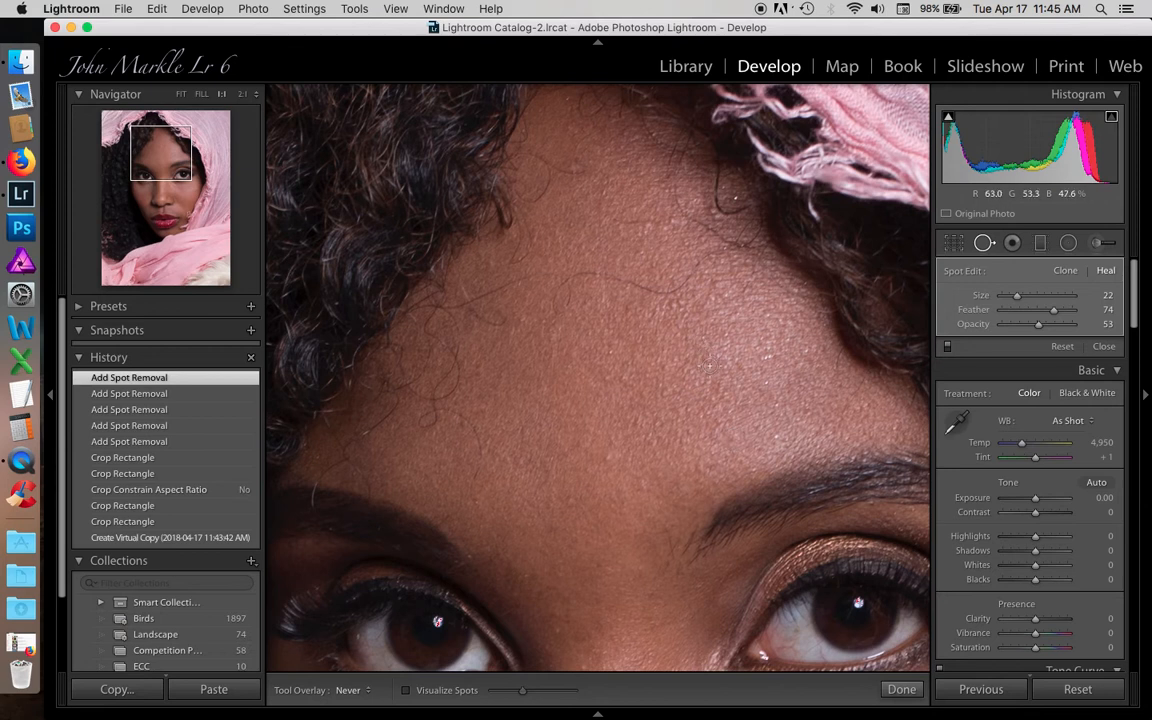
pyautogui.click(708, 360)
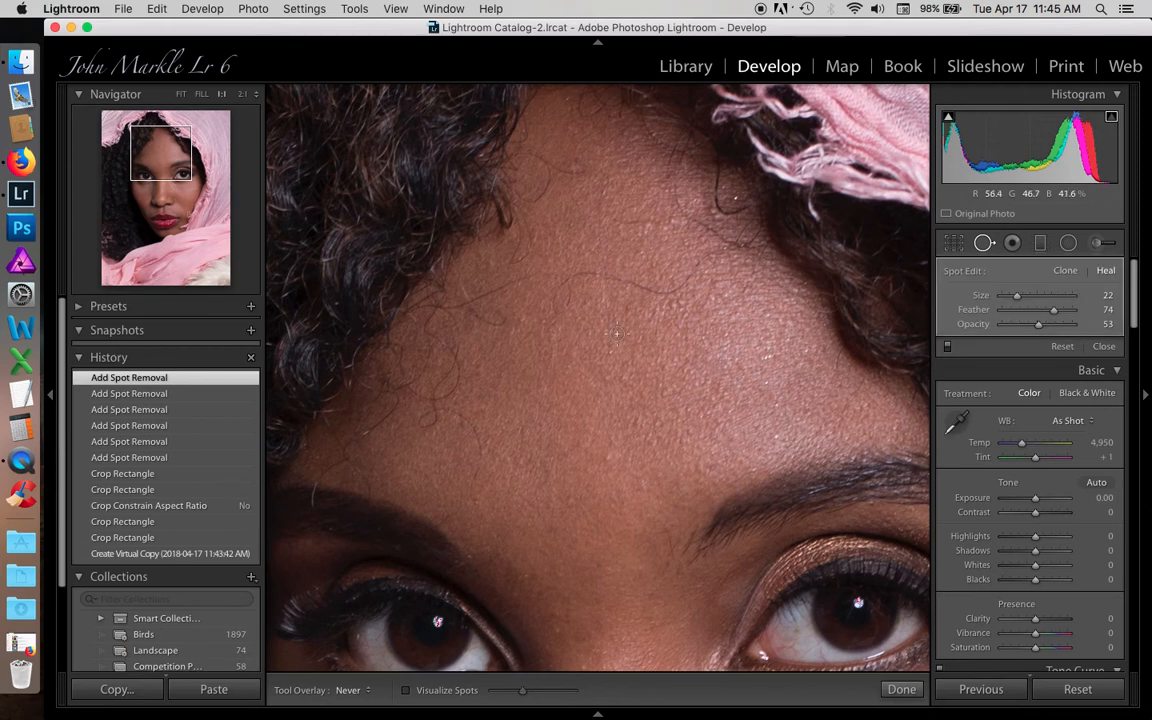
pyautogui.click(609, 460)
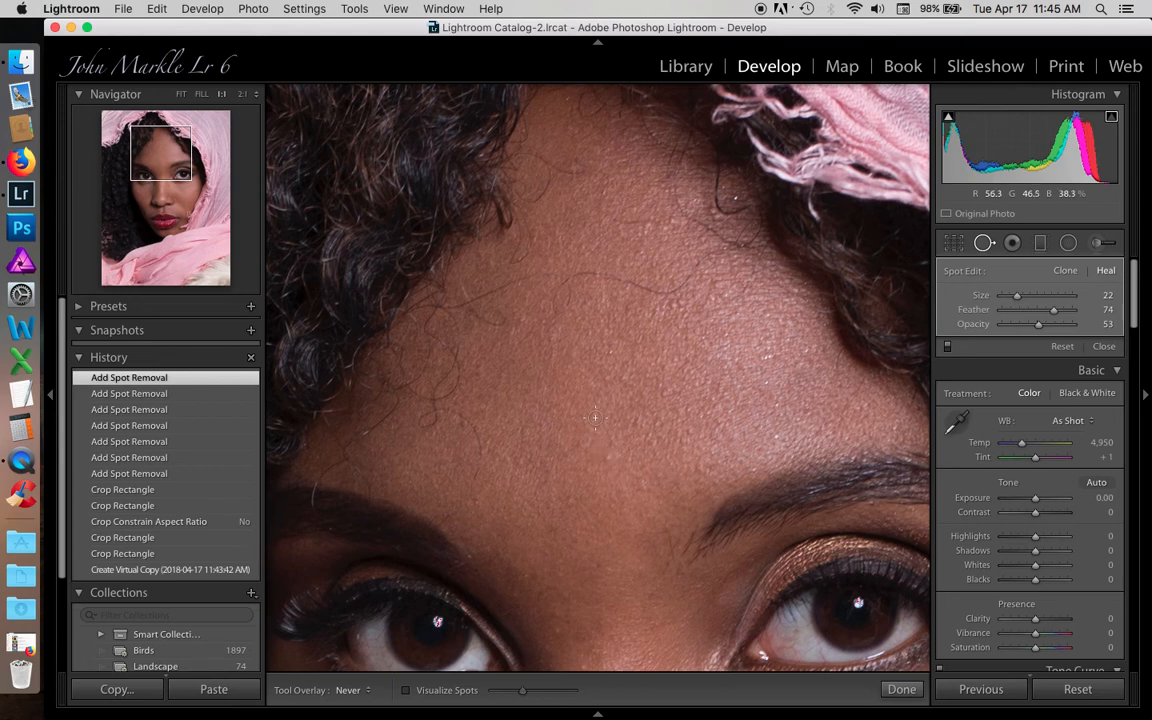
# - Heal away the nose stud with a size 28 spot at 100 opacity and close Spot Removal
pyautogui.moveTo(165, 143); pyautogui.dragTo(165, 197)
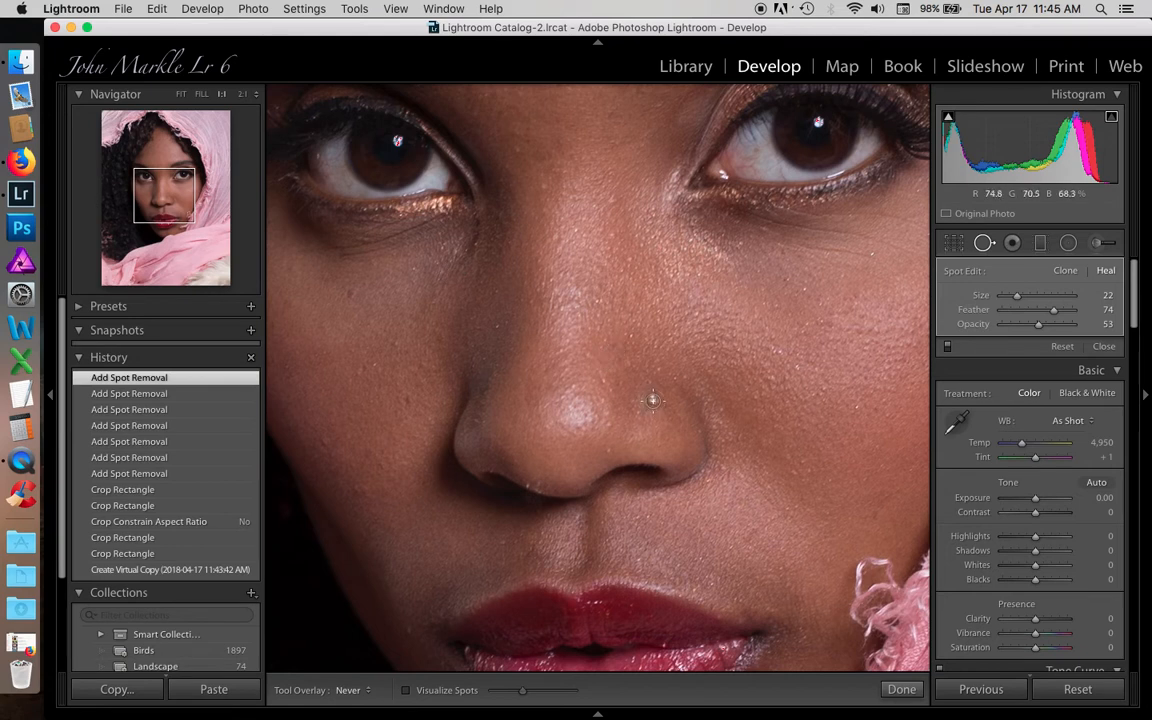
pyautogui.scroll(3, 652, 399)
pyautogui.click(652, 399)
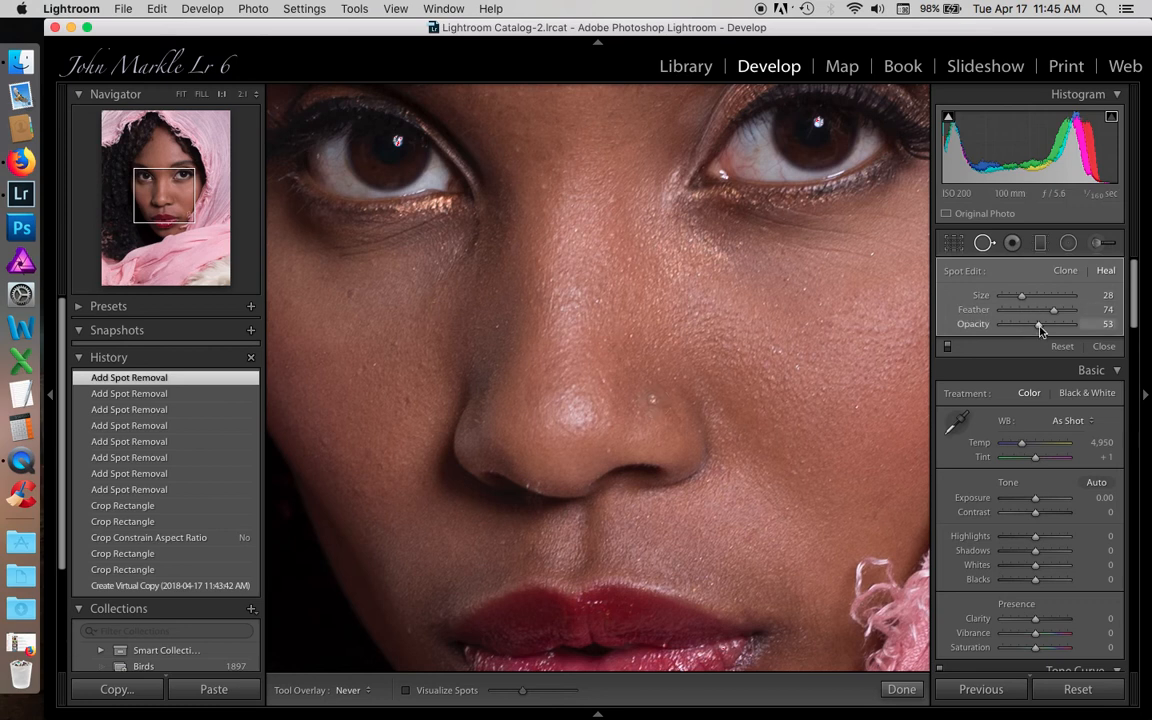
pyautogui.moveTo(1040, 326); pyautogui.dragTo(1092, 318)
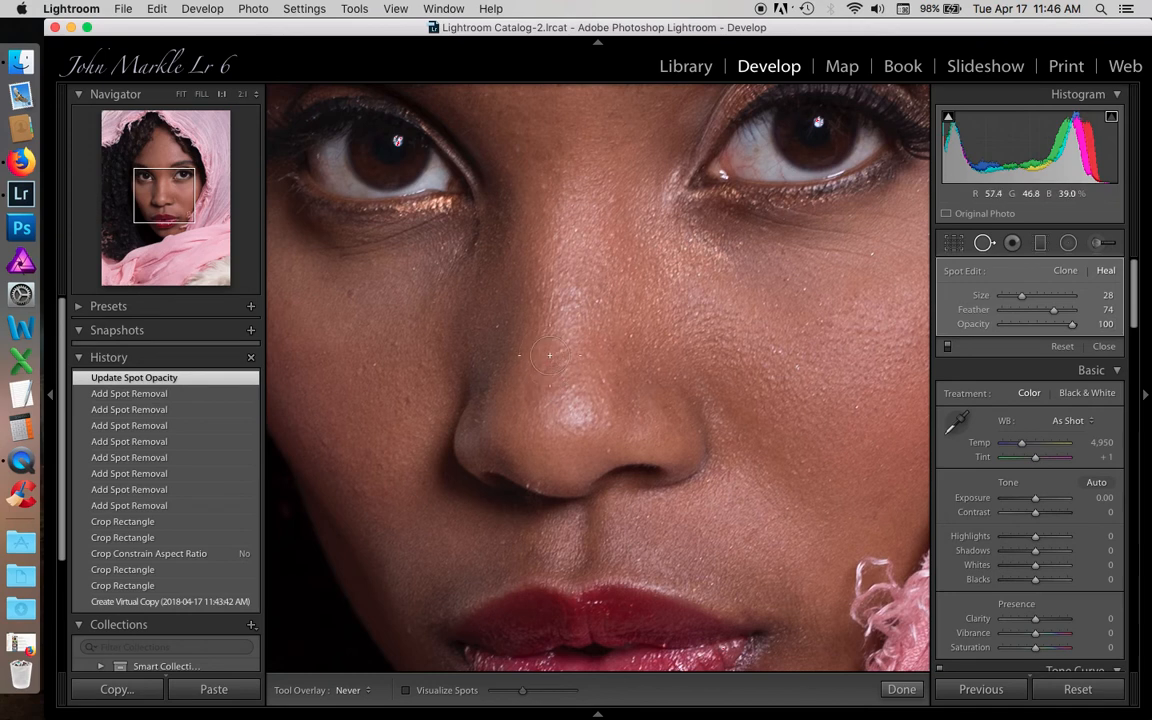
pyautogui.moveTo(173, 204); pyautogui.dragTo(160, 168)
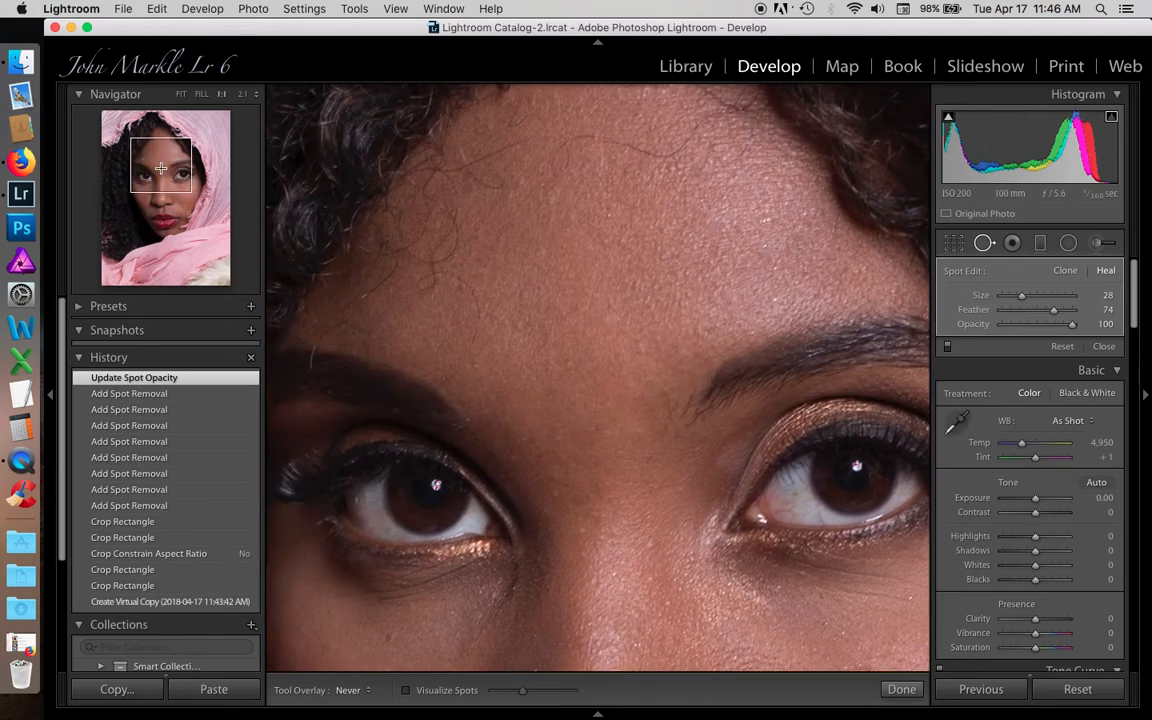
pyautogui.click(984, 244)
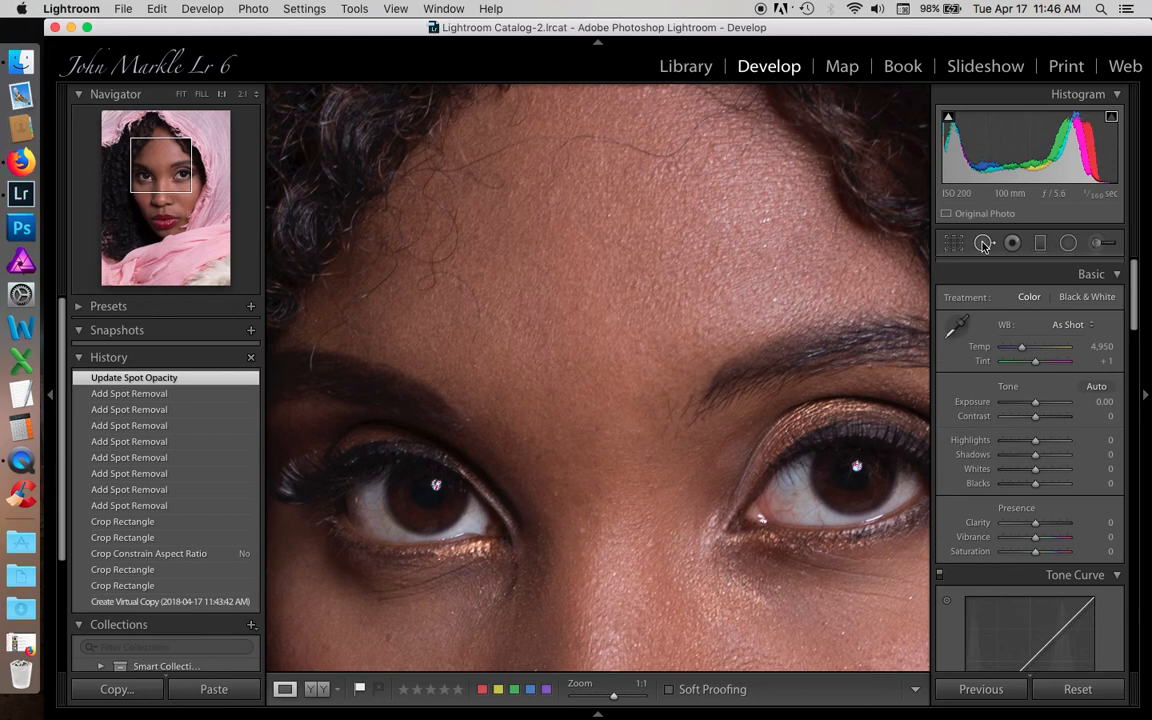
# - Set up the Adjustment Brush with the Soften Skin effect, a feather of 50 and Auto Mask off
pyautogui.click(1100, 244)
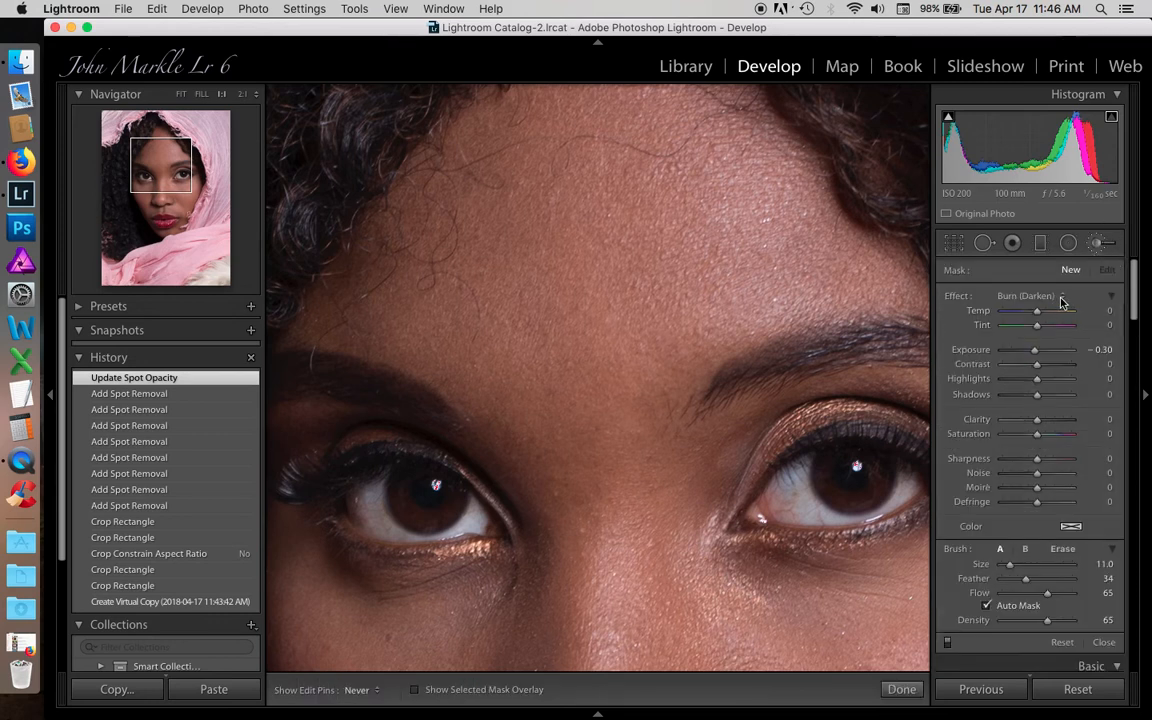
pyautogui.click(1064, 299)
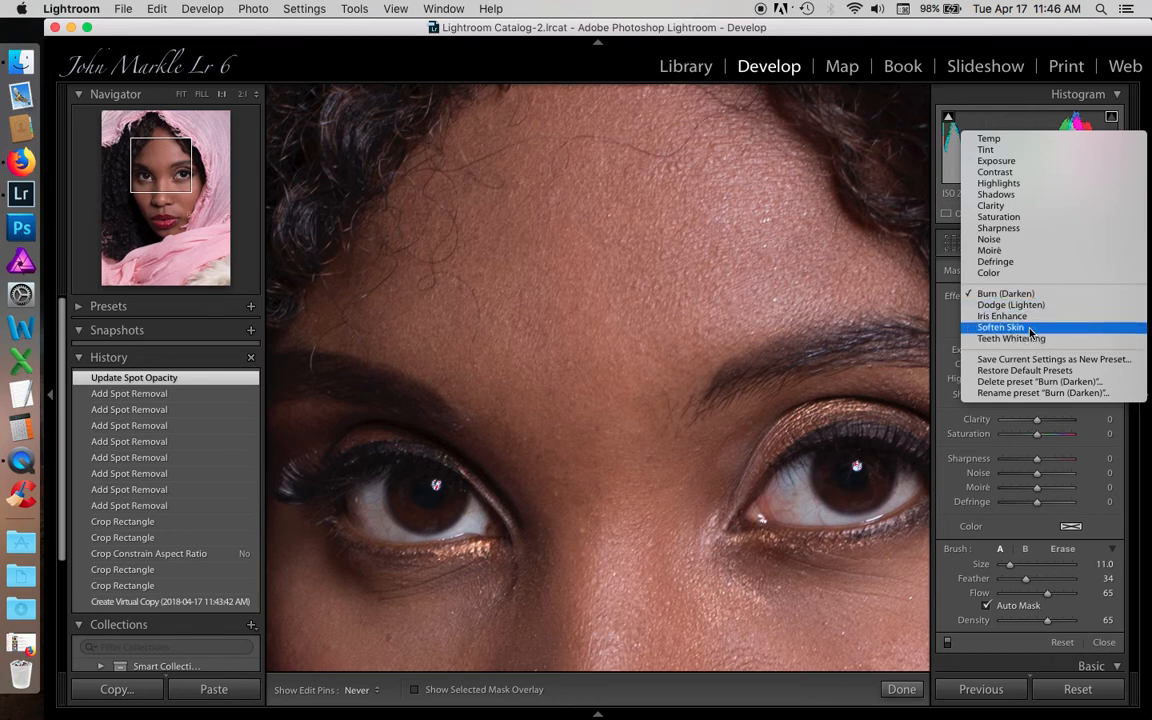
pyautogui.click(1030, 329)
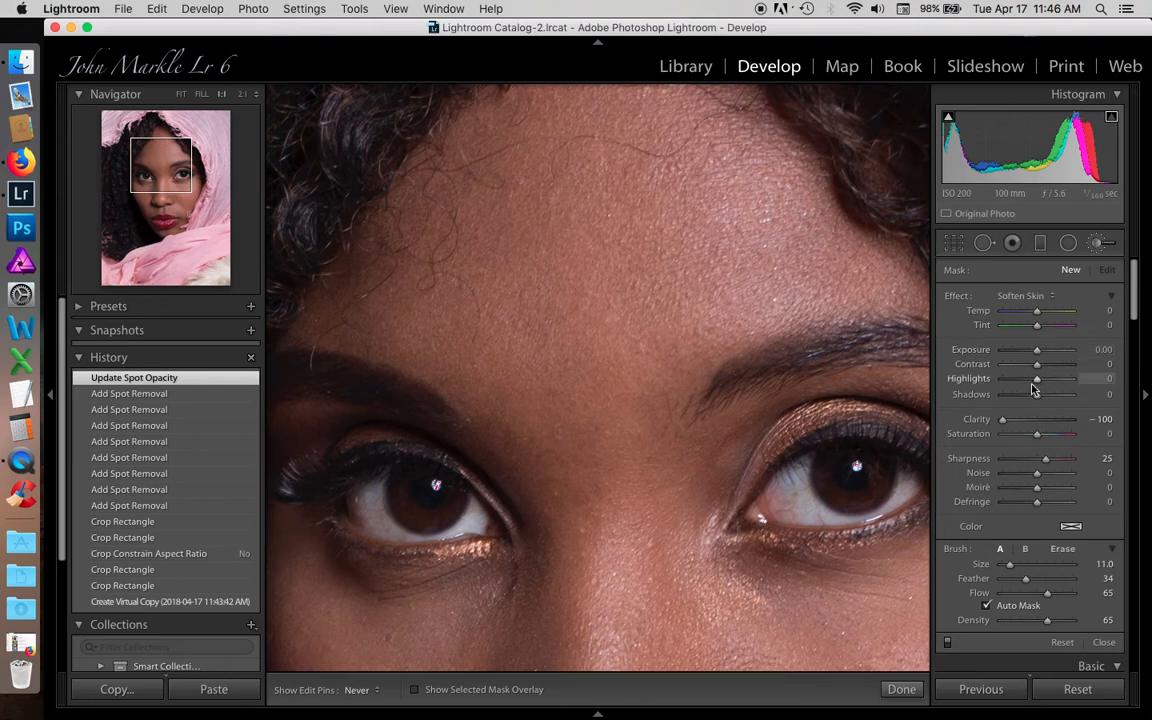
pyautogui.scroll(-2, 995, 423)
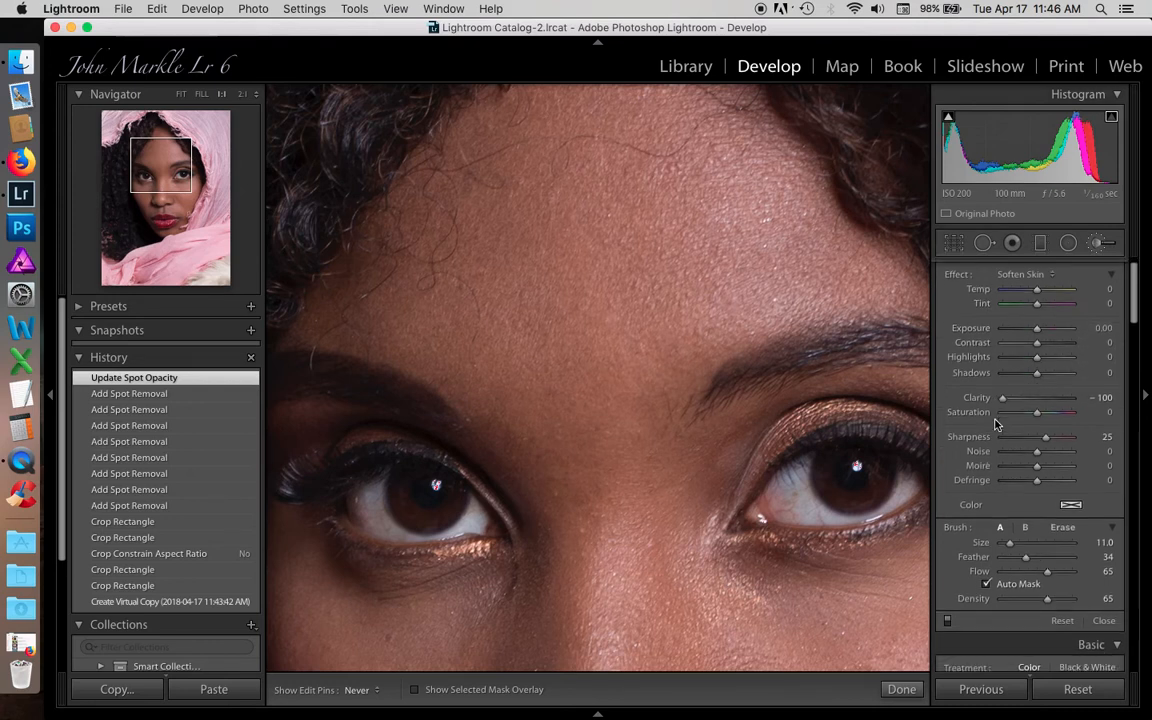
pyautogui.scroll(-1, 995, 423)
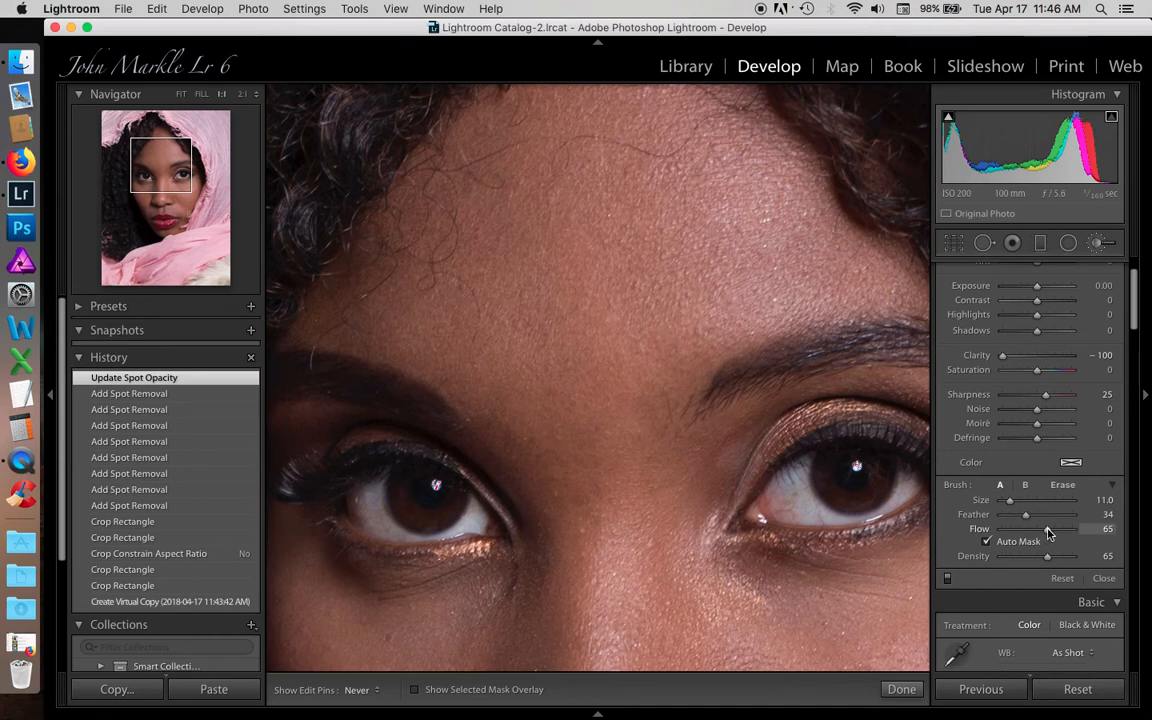
pyautogui.moveTo(1025, 515); pyautogui.dragTo(1038, 517)
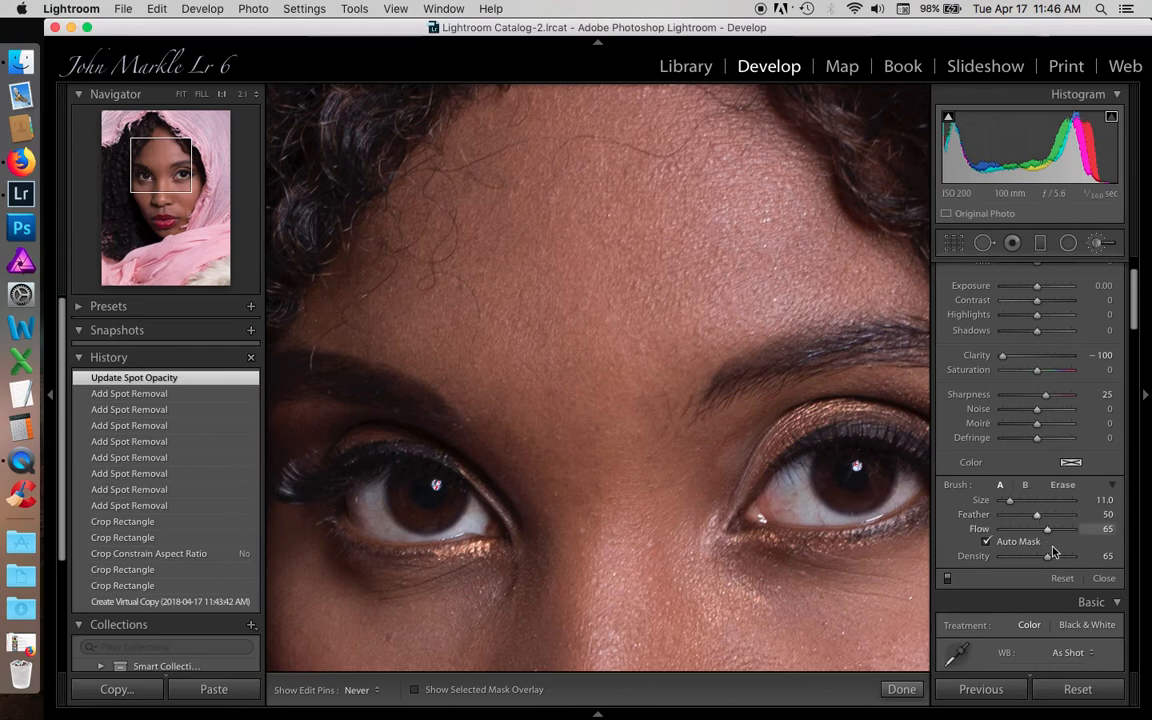
pyautogui.click(988, 544)
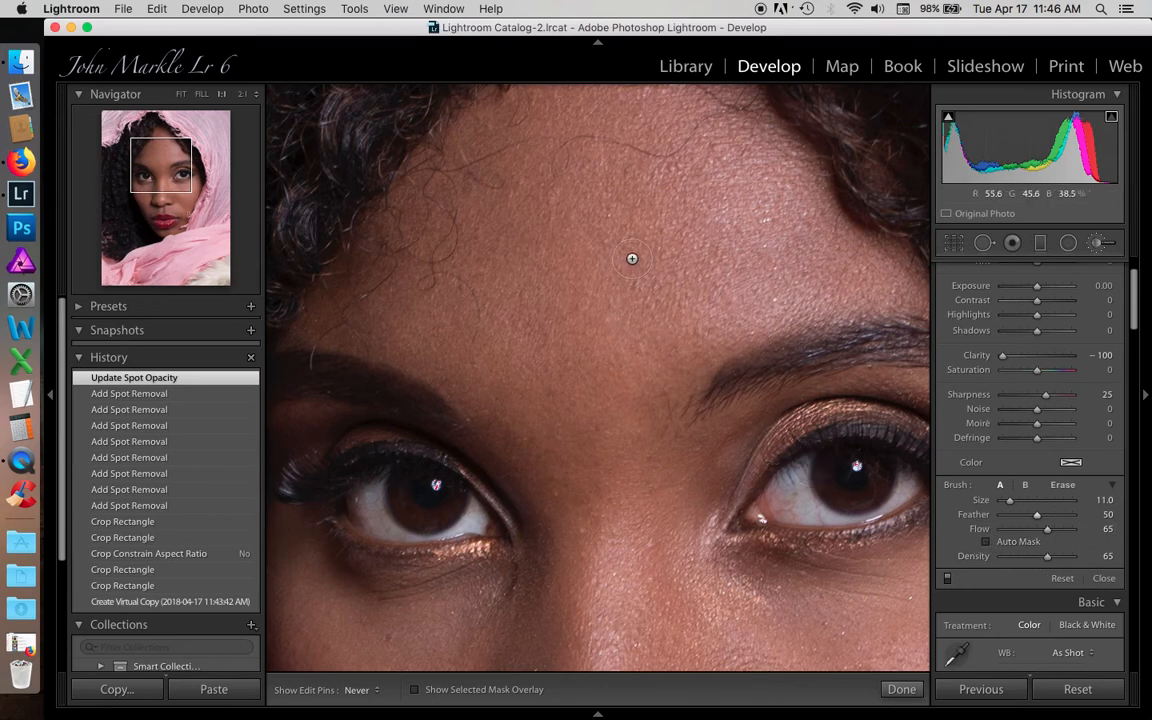
# - Paint skin softening over the forehead and down the bridge of the nose with a size 20 brush
pyautogui.scroll(6, 632, 259)
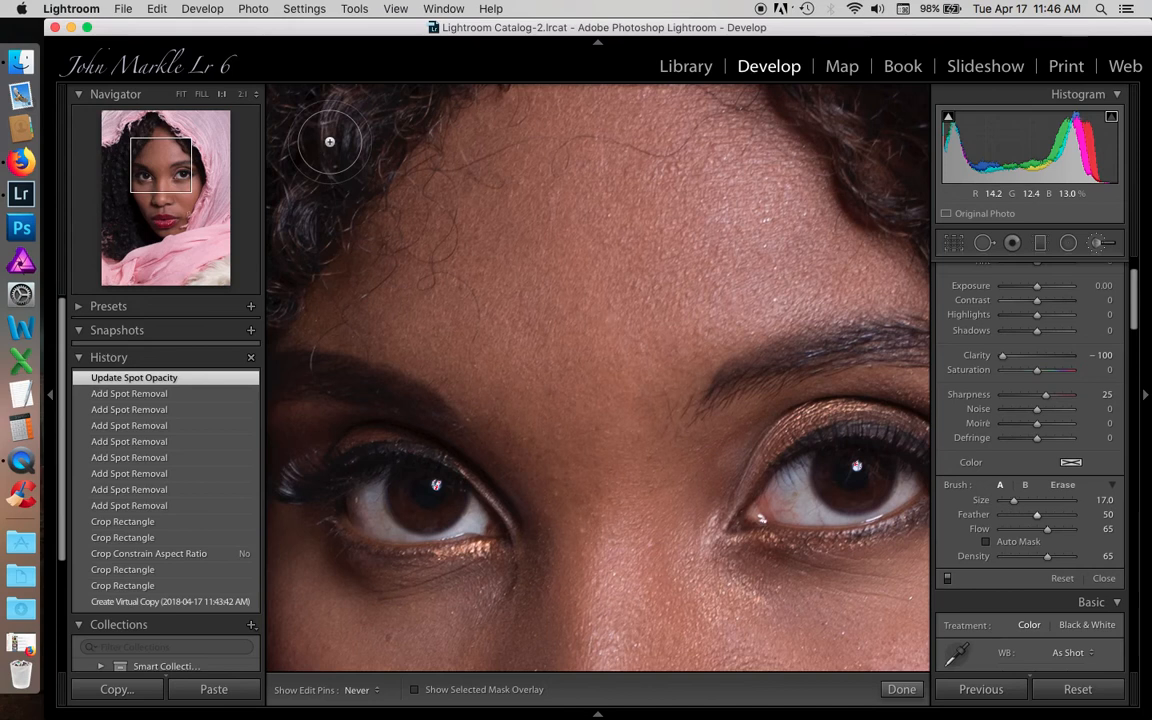
pyautogui.press(']')
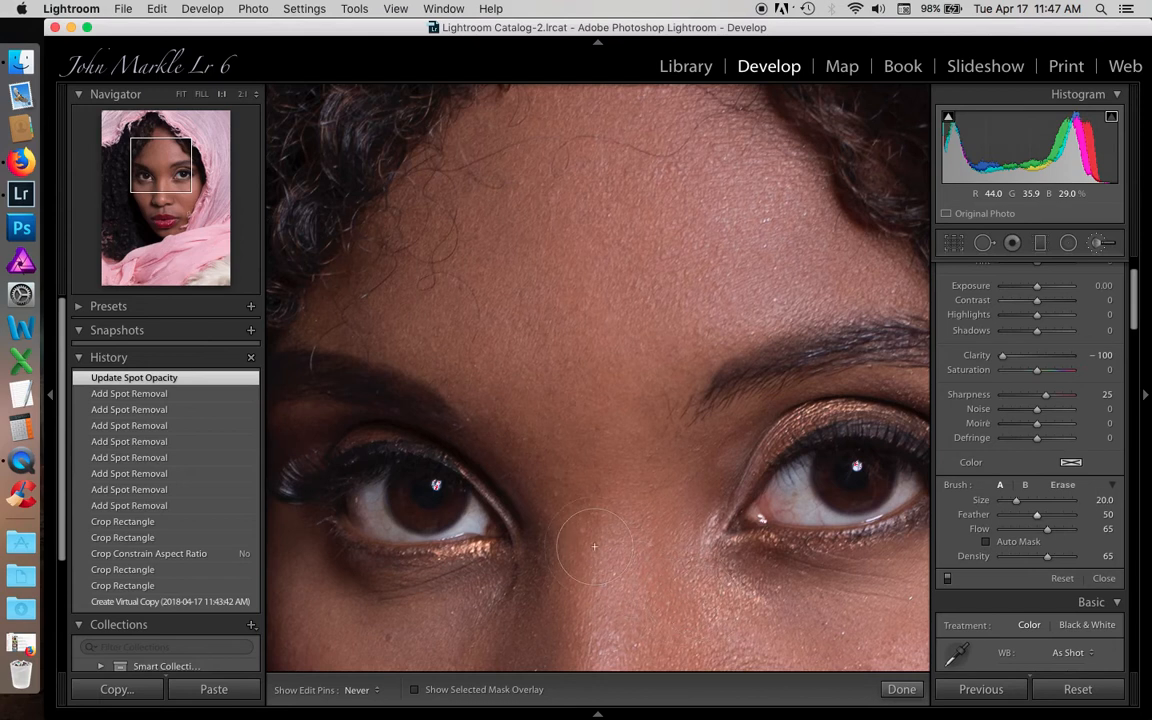
pyautogui.click(589, 606)
# - Brush skin softening over the cheek and nose with a size 14 brush, viewing the whole photo
pyautogui.moveTo(155, 174); pyautogui.dragTo(147, 181)
pyautogui.click(147, 181)
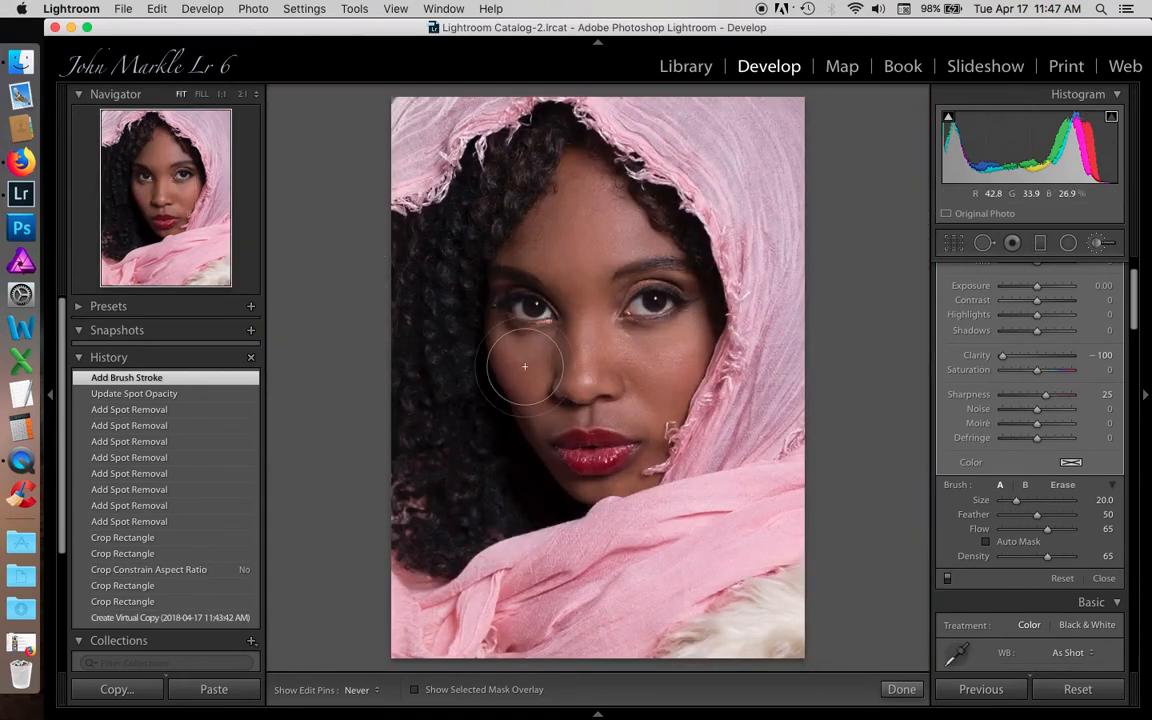
pyautogui.scroll(-7, 524, 367)
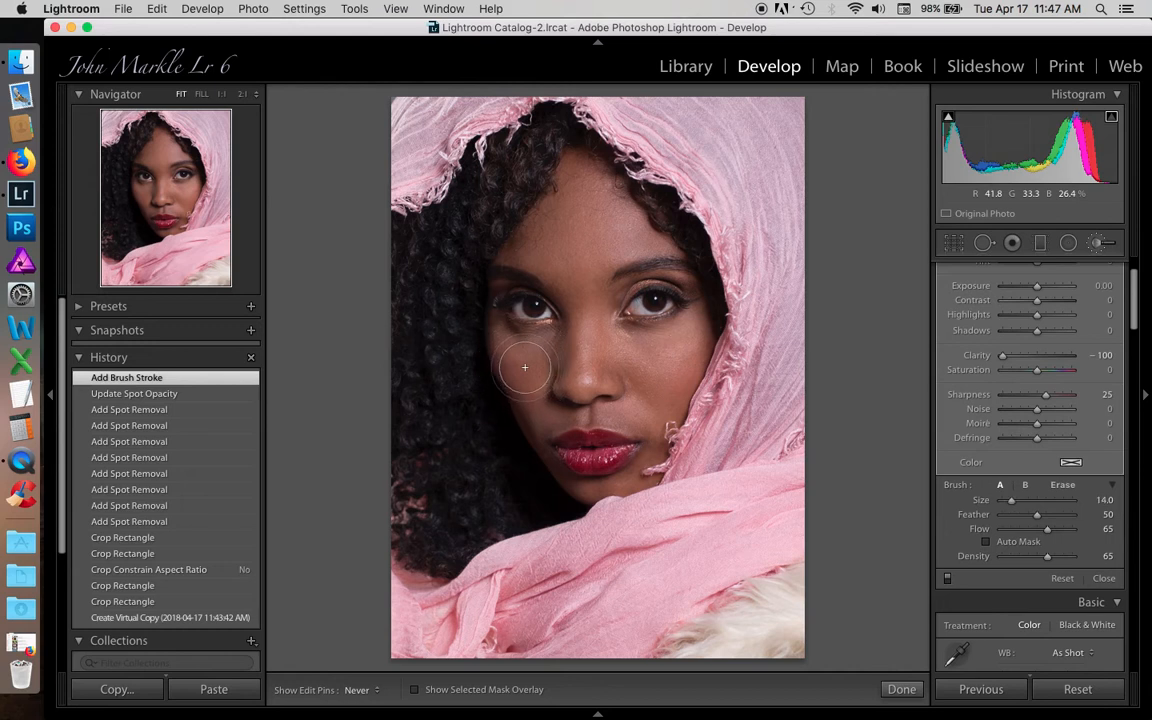
pyautogui.moveTo(525, 367)
pyautogui.mouseDown()
pyautogui.moveTo(514, 356)
pyautogui.moveTo(559, 355)
pyautogui.mouseUp()
pyautogui.moveTo(586, 311); pyautogui.dragTo(589, 327)
pyautogui.moveTo(553, 387); pyautogui.dragTo(575, 384)
pyautogui.moveTo(568, 362); pyautogui.dragTo(527, 350)
# - Brush skin softening above the upper lip and over the cheek beside the scarf with a size 6 brush
pyautogui.press('[')
pyautogui.press('[')
pyautogui.press('[')
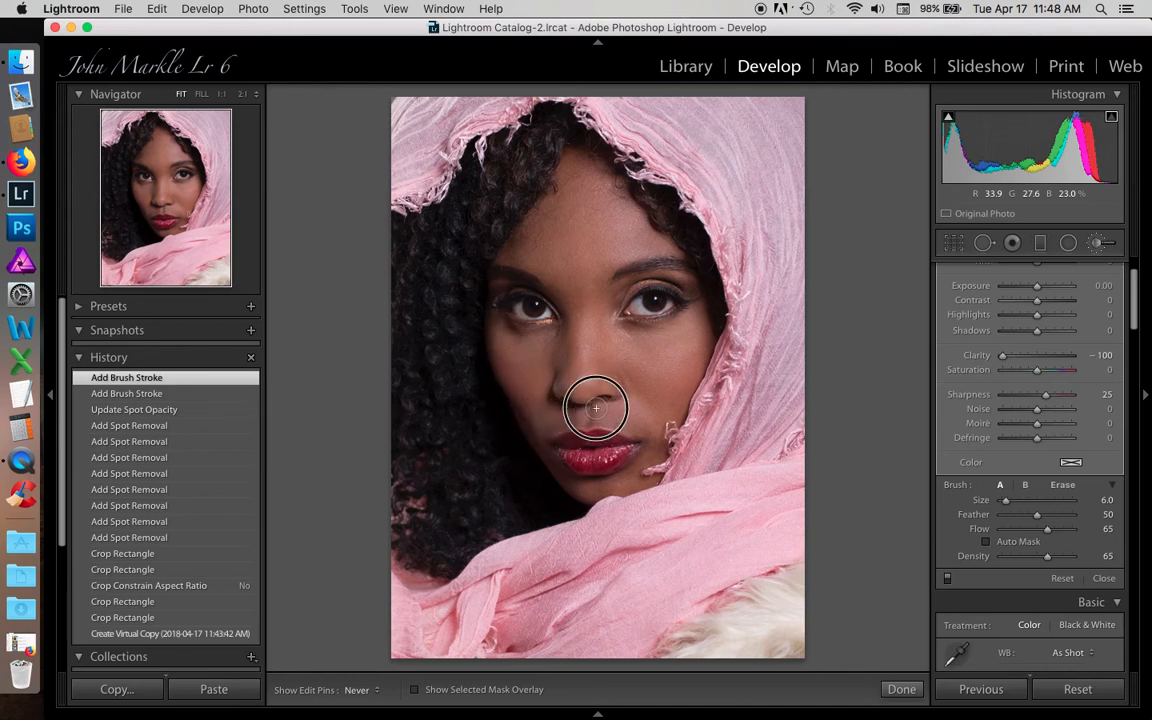
pyautogui.moveTo(688, 368)
pyautogui.mouseDown()
pyautogui.moveTo(676, 391)
pyautogui.moveTo(698, 340)
pyautogui.mouseUp()
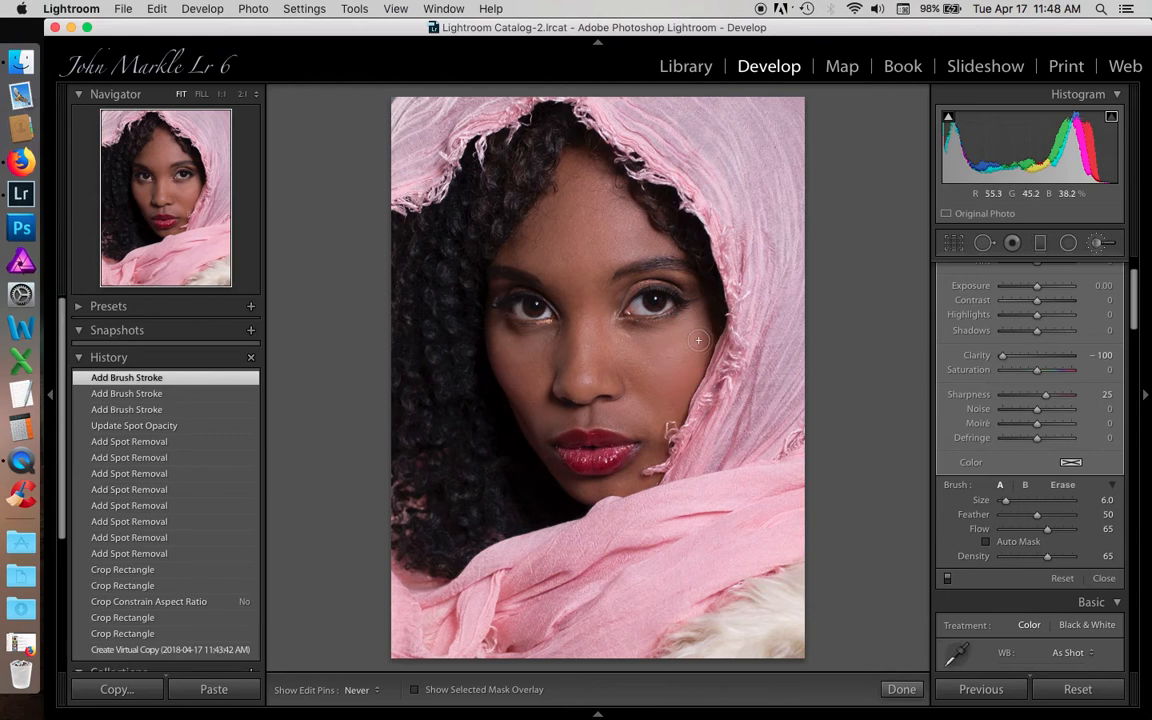
# - Show the mask overlay and paint the missed skin on the forehead, around the mouth, and along the chin and jaw
pyautogui.press('o')
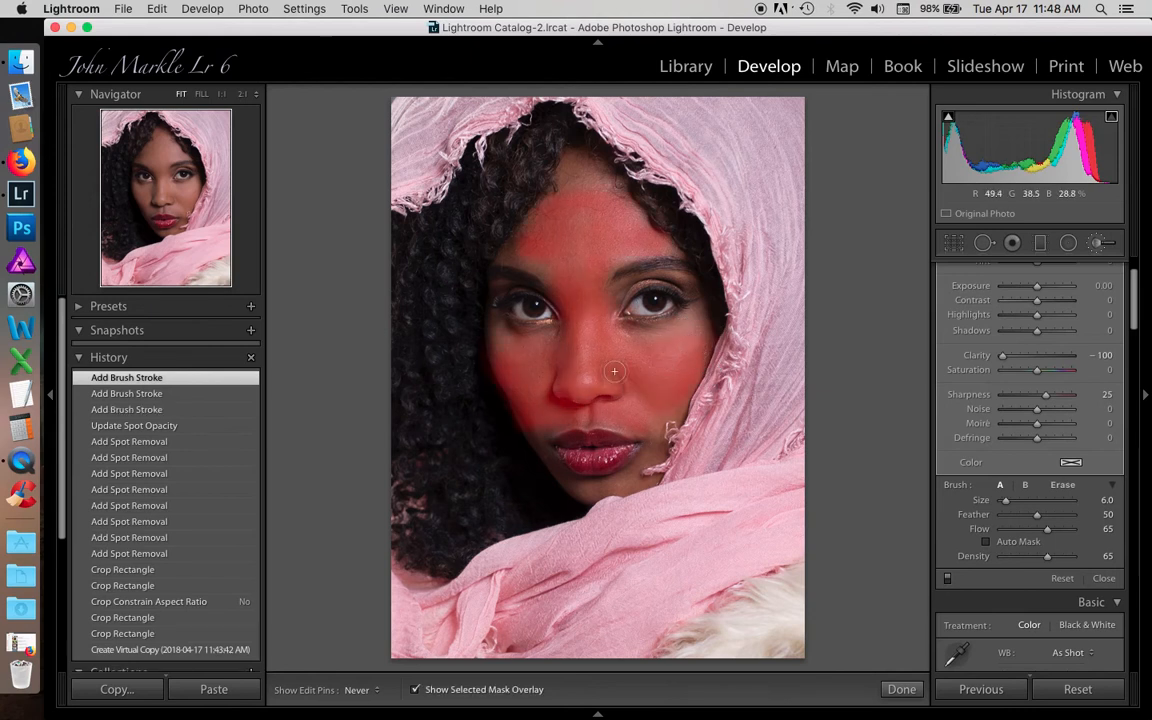
pyautogui.moveTo(608, 190)
pyautogui.mouseDown()
pyautogui.moveTo(576, 175)
pyautogui.moveTo(590, 162)
pyautogui.moveTo(573, 160)
pyautogui.moveTo(617, 185)
pyautogui.moveTo(559, 186)
pyautogui.moveTo(600, 220)
pyautogui.mouseUp()
pyautogui.moveTo(552, 269)
pyautogui.mouseDown()
pyautogui.moveTo(509, 252)
pyautogui.moveTo(536, 242)
pyautogui.mouseUp()
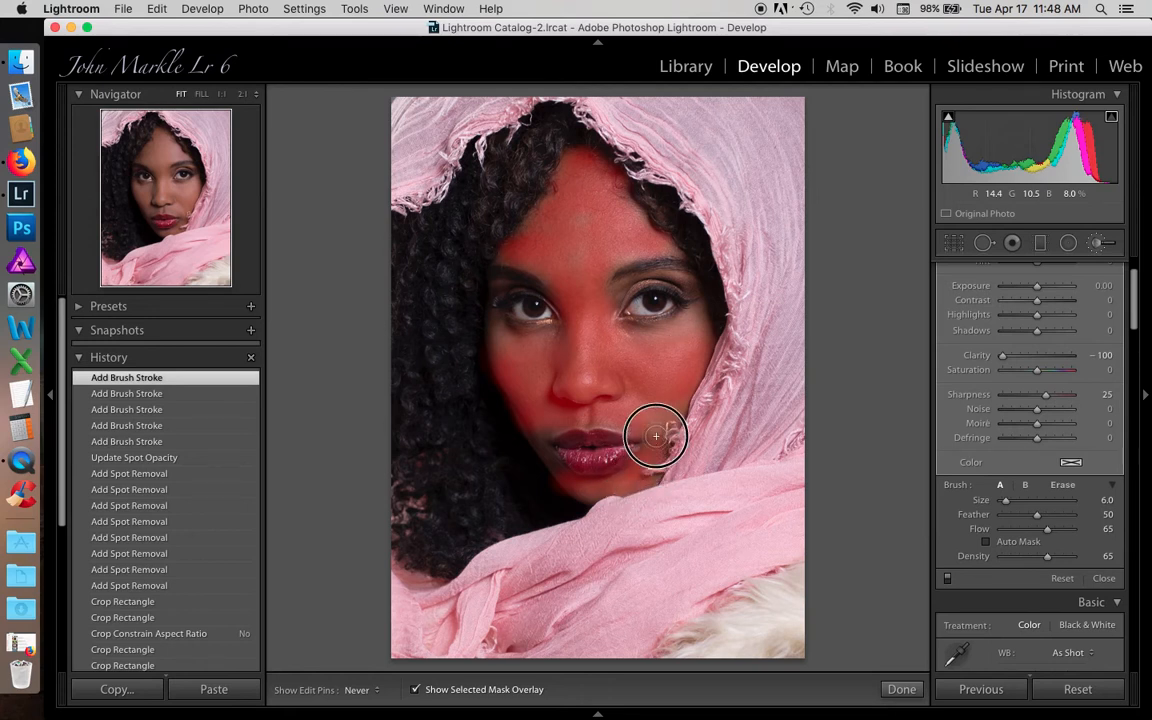
pyautogui.moveTo(649, 457); pyautogui.dragTo(636, 473)
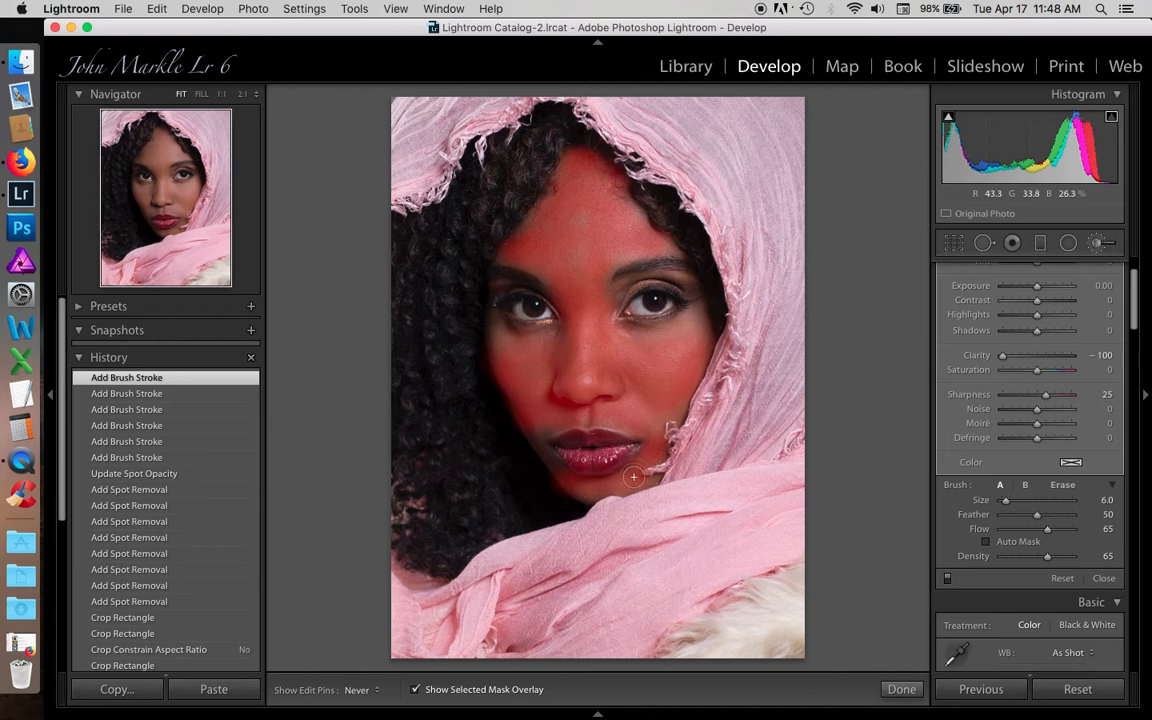
pyautogui.click(538, 436)
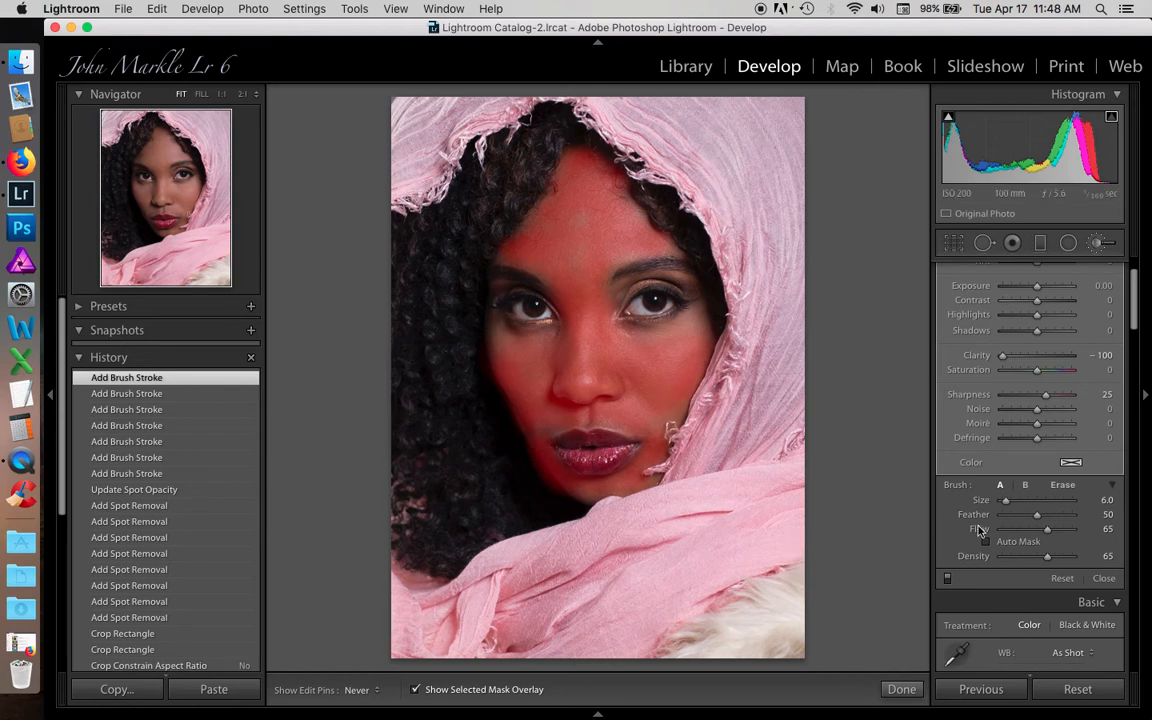
# - Erase the softening mask beside the jaw at size 14 and from the lips at size 5, and hide the overlay
pyautogui.click(1064, 487)
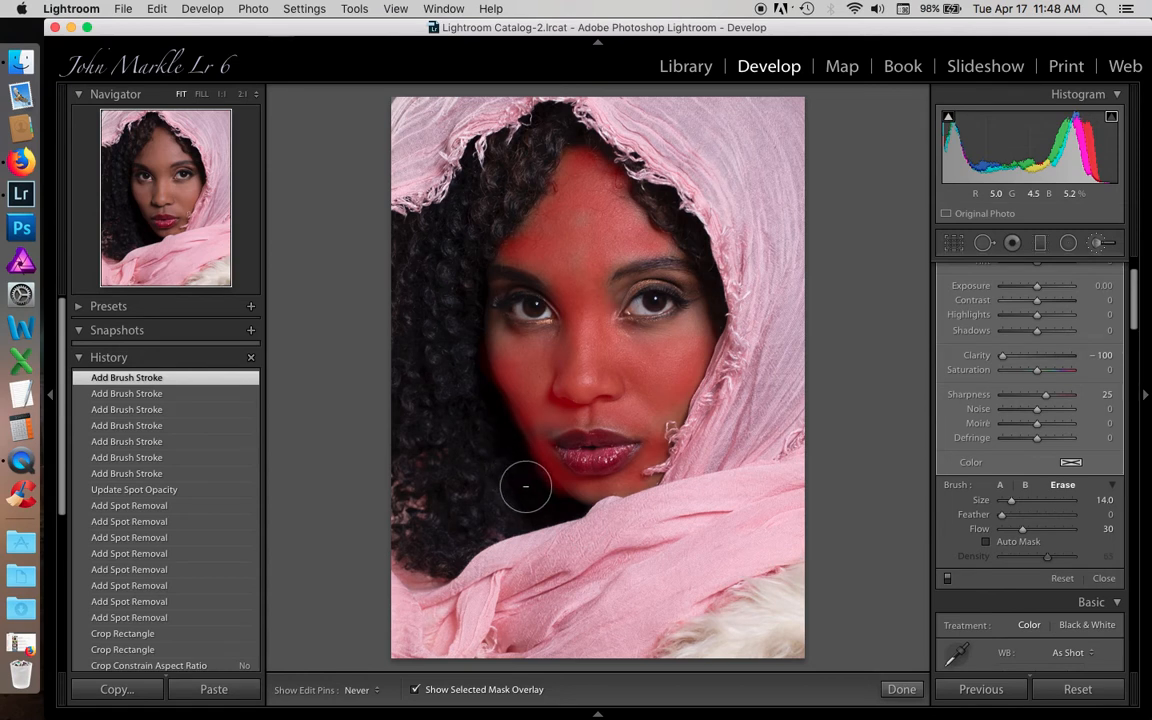
pyautogui.moveTo(545, 504)
pyautogui.mouseDown()
pyautogui.moveTo(506, 465)
pyautogui.moveTo(534, 478)
pyautogui.mouseUp()
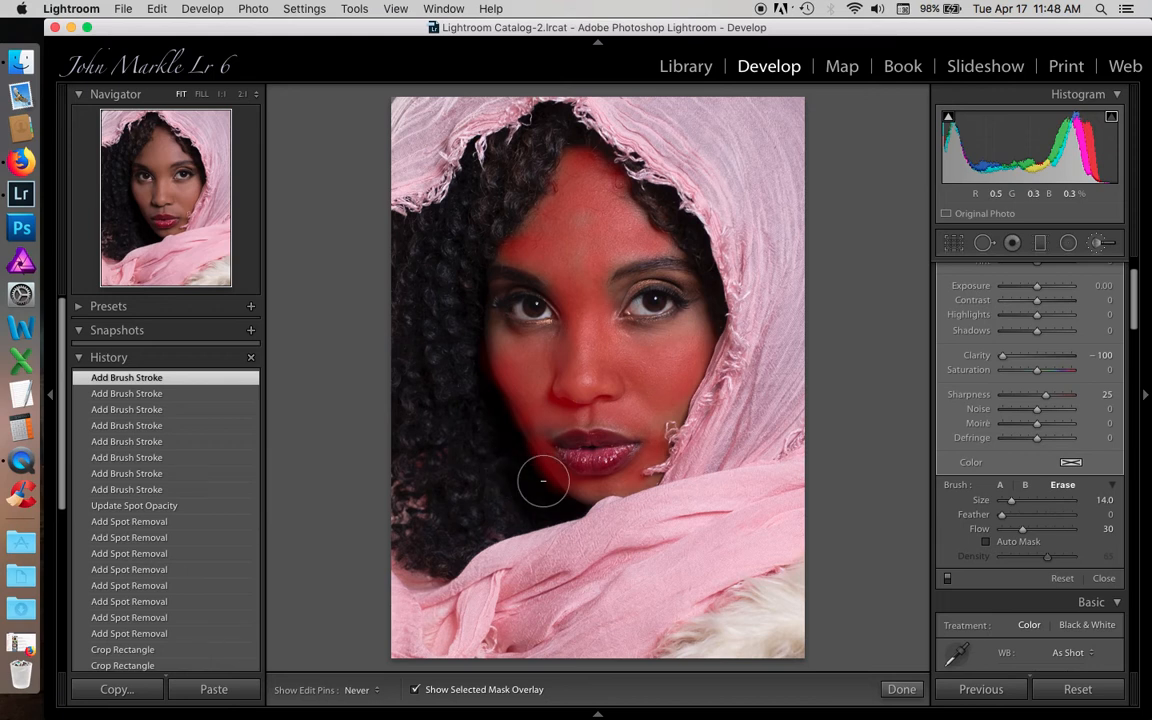
pyautogui.press('[')
pyautogui.press('[')
pyautogui.press('[')
pyautogui.press('[')
pyautogui.press('[')
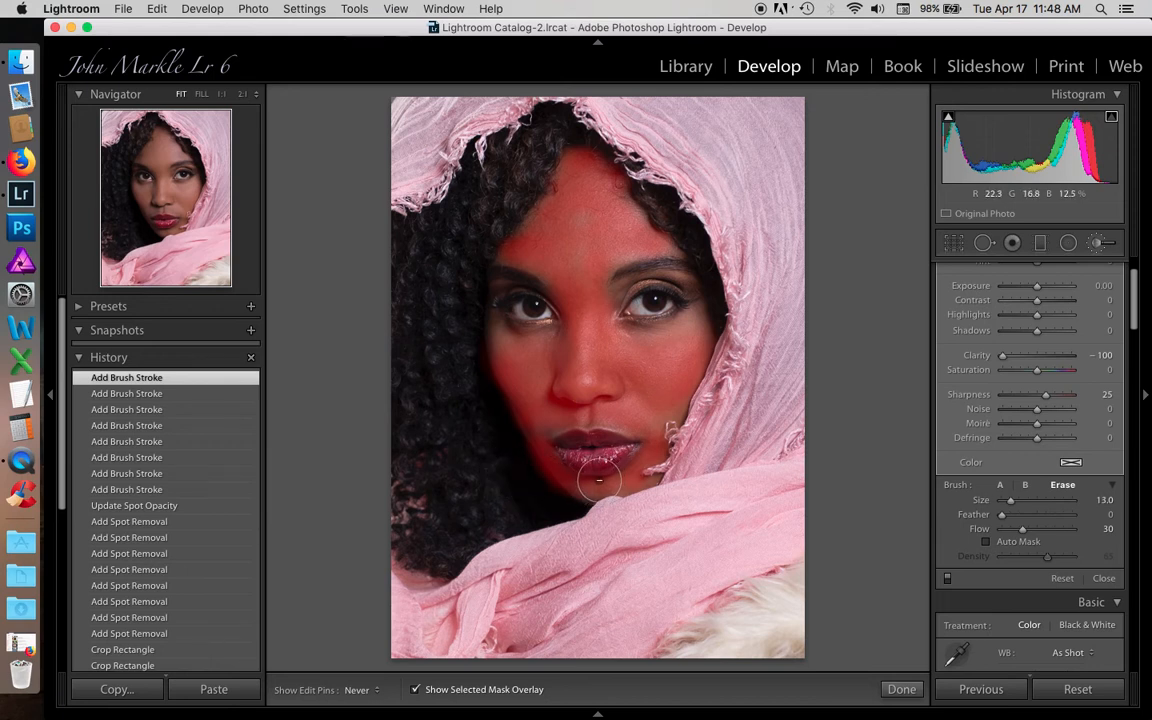
pyautogui.press('[')
pyautogui.press('[')
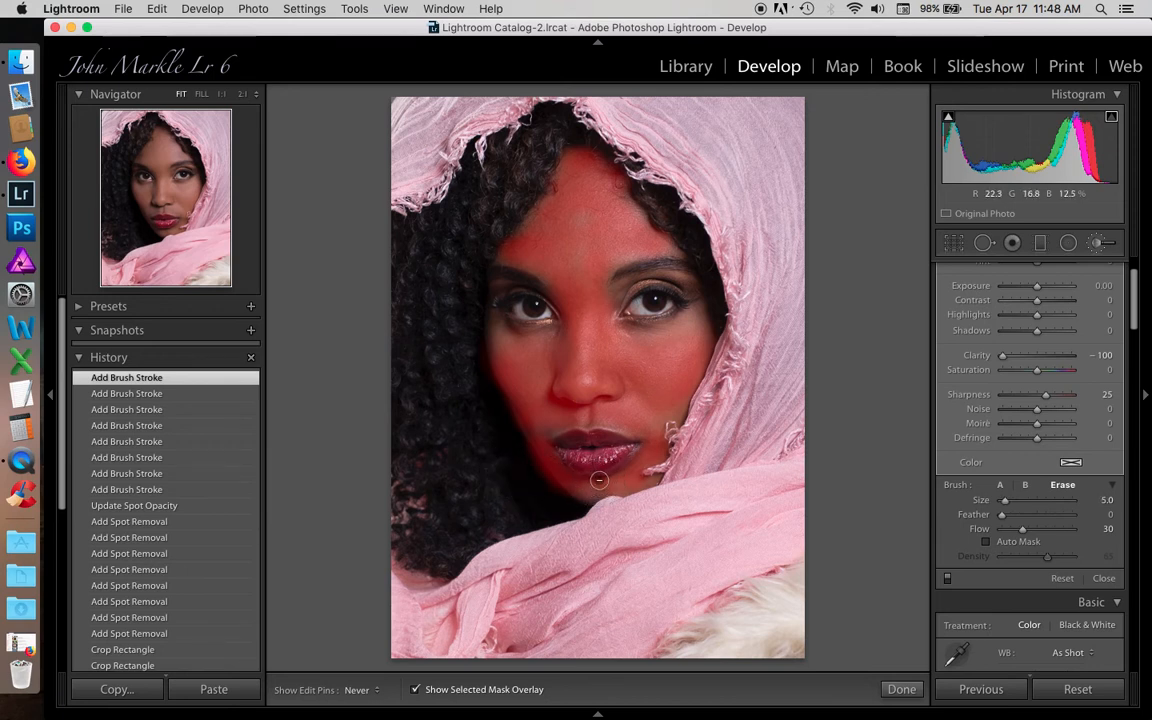
pyautogui.moveTo(586, 477)
pyautogui.mouseDown()
pyautogui.moveTo(637, 449)
pyautogui.moveTo(570, 457)
pyautogui.moveTo(617, 453)
pyautogui.mouseUp()
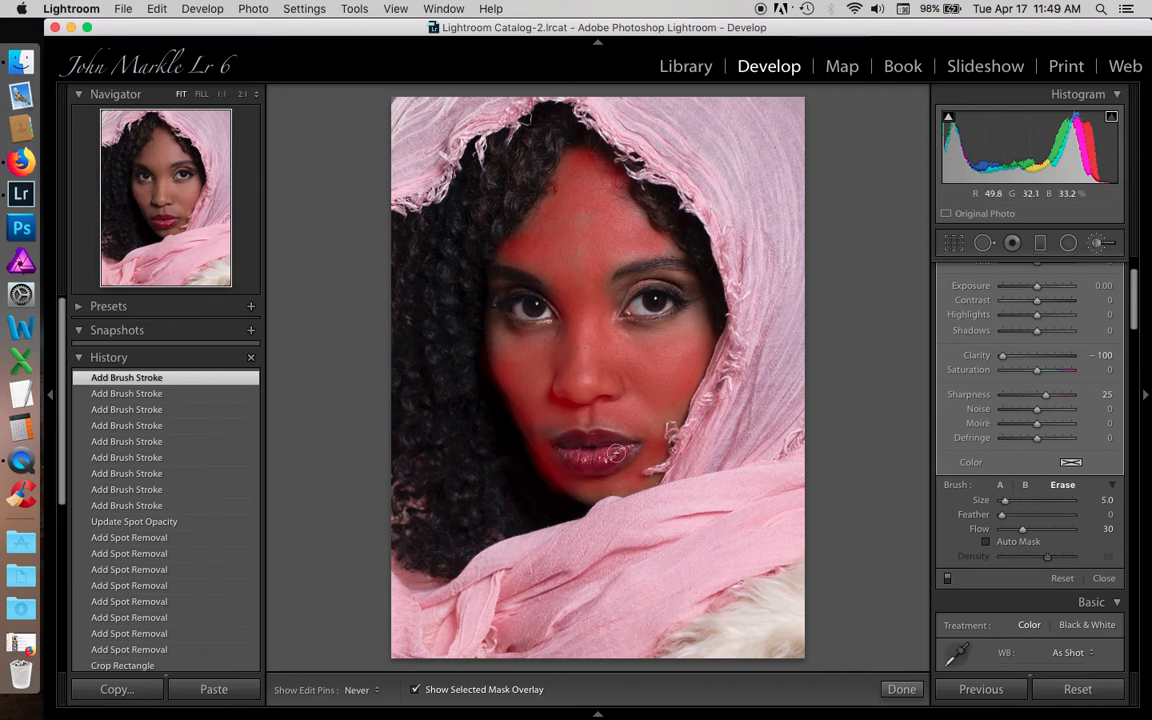
pyautogui.press('o')
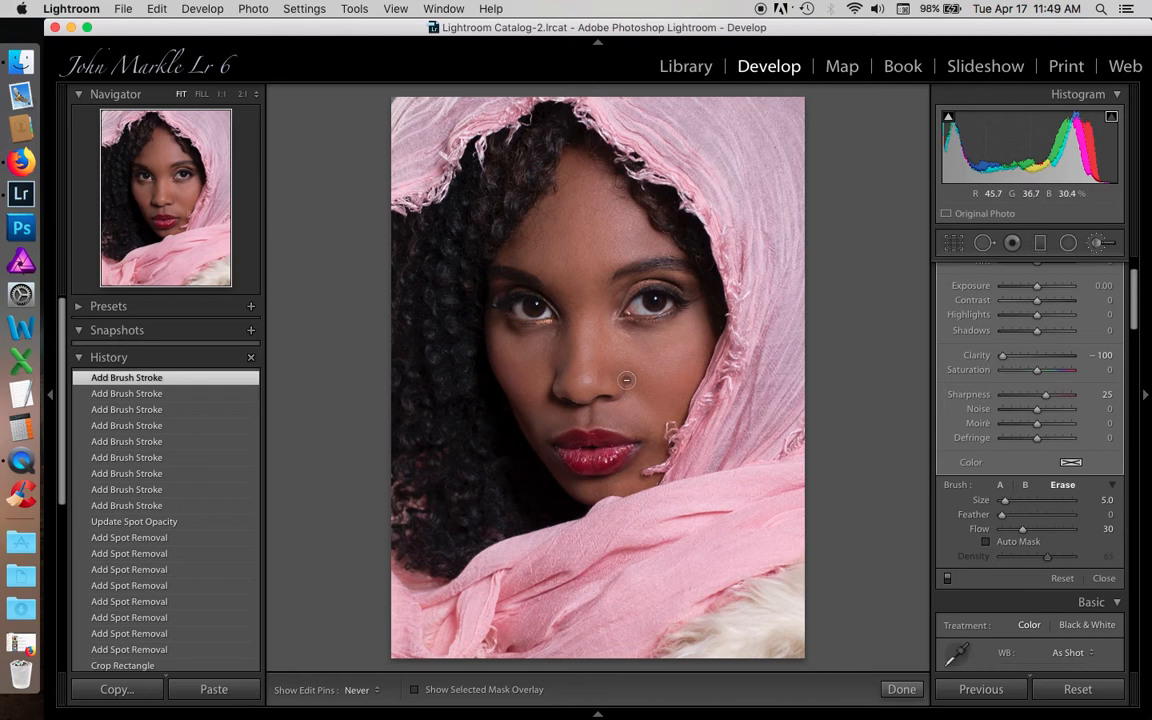
# - Start a new brush mask with the Teeth Whitening effect and set the brush feather to 10
pyautogui.scroll(3, 1057, 287)
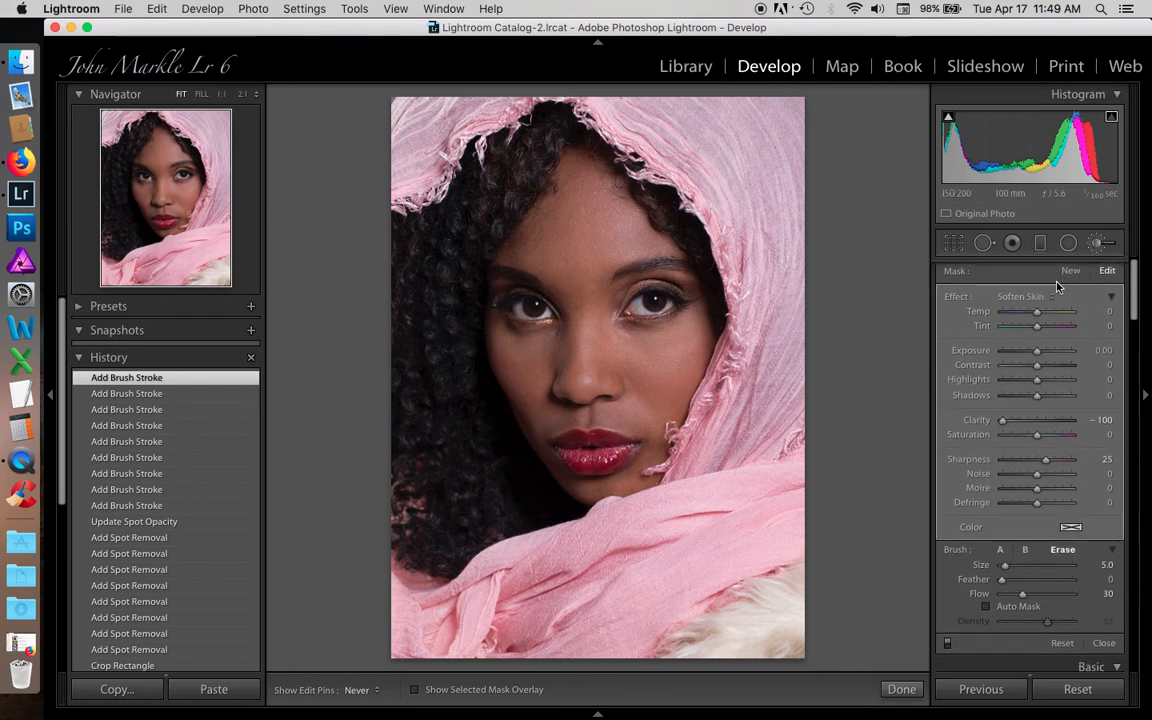
pyautogui.click(1070, 271)
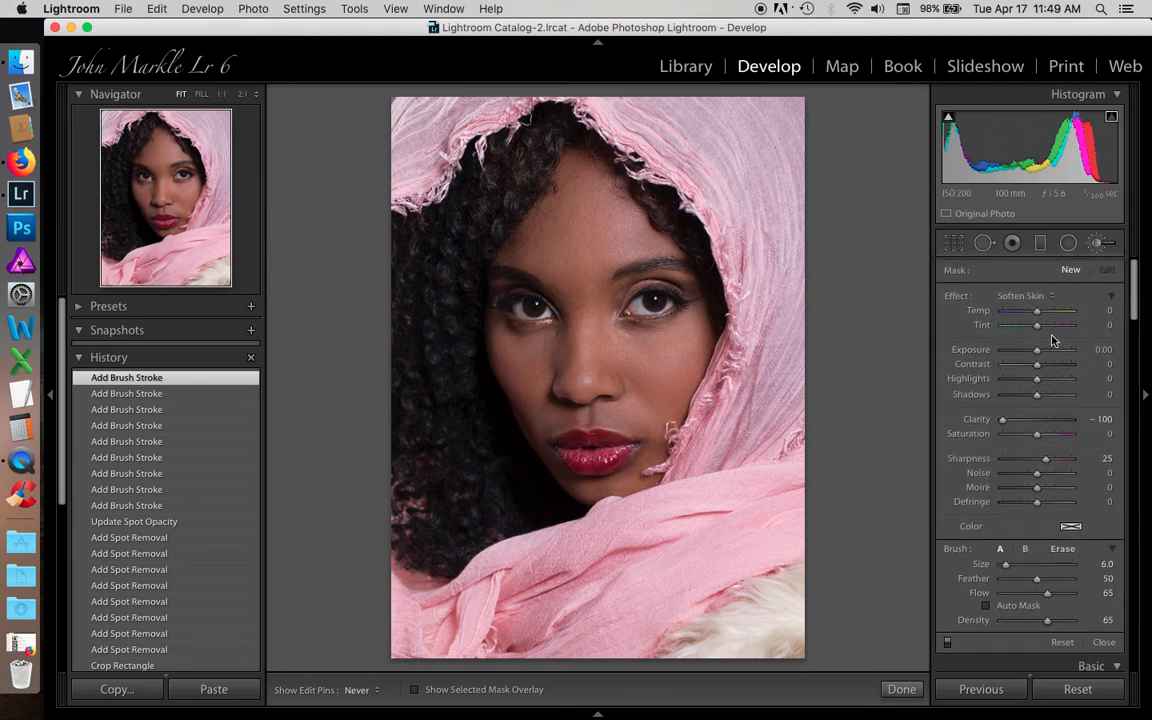
pyautogui.click(1053, 298)
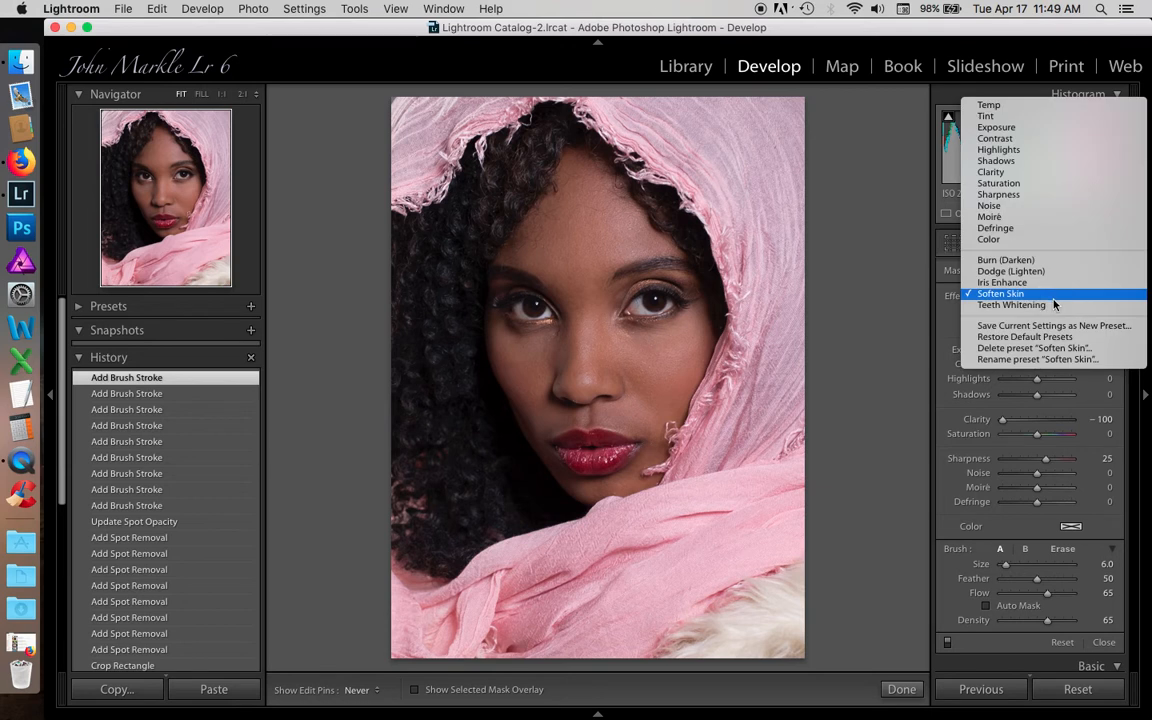
pyautogui.click(1053, 305)
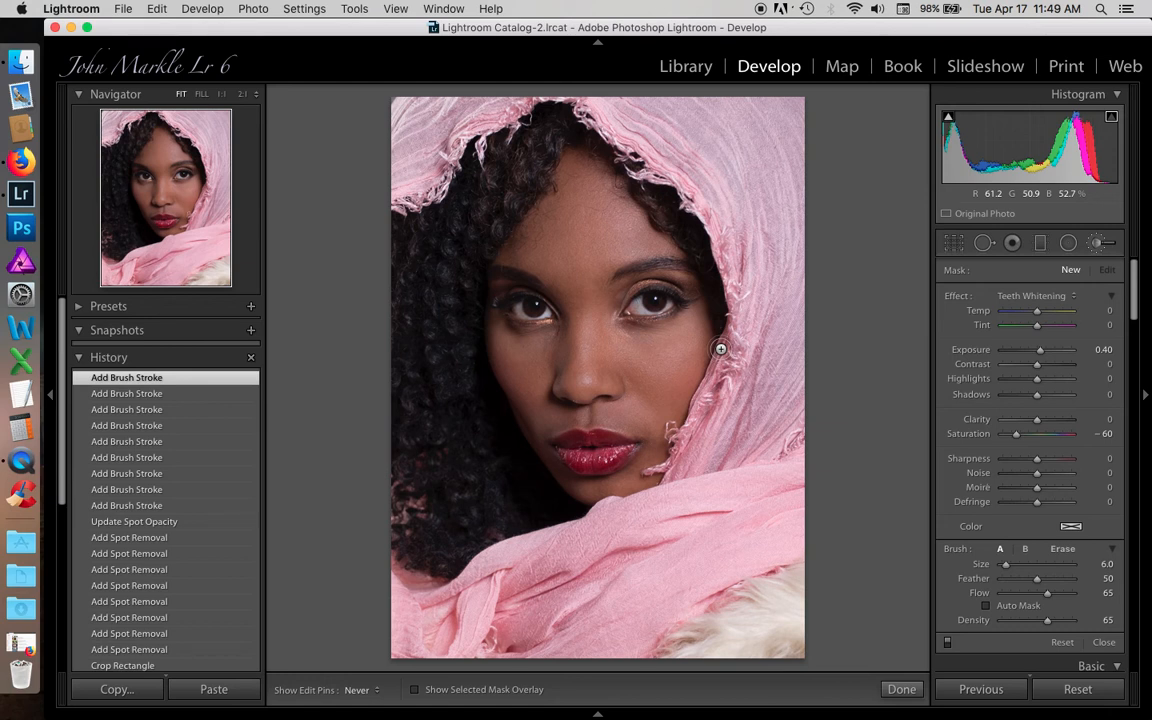
pyautogui.press('z')
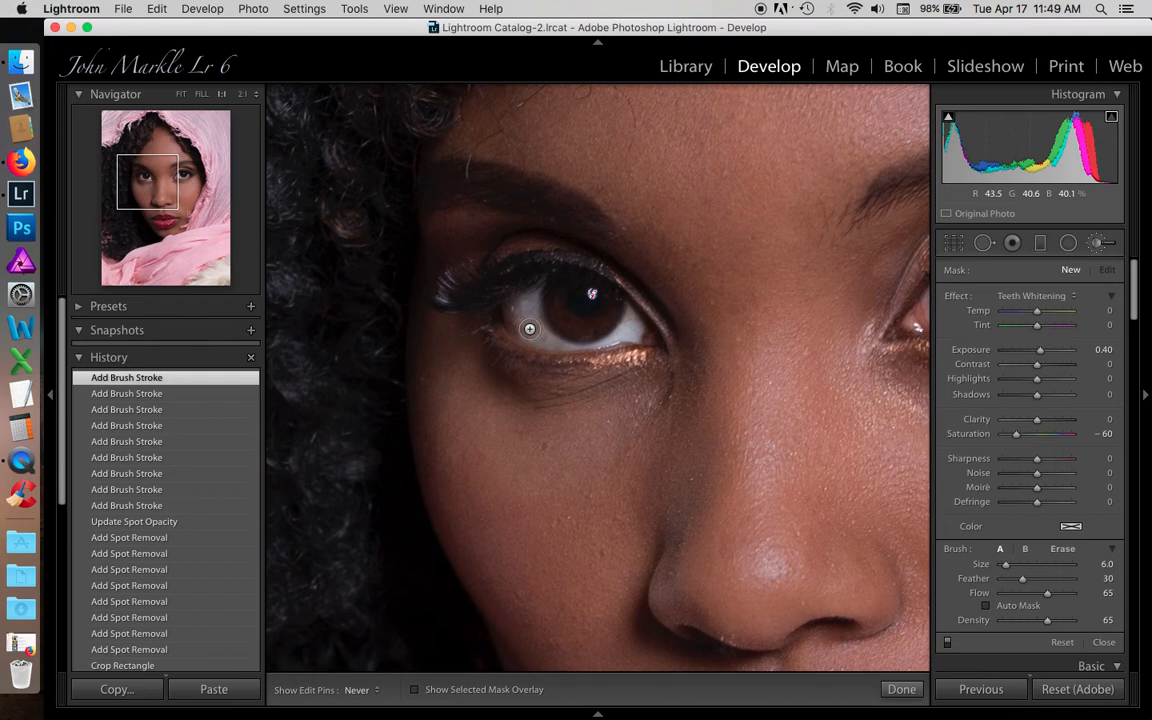
pyautogui.hotkey('shift', '[')
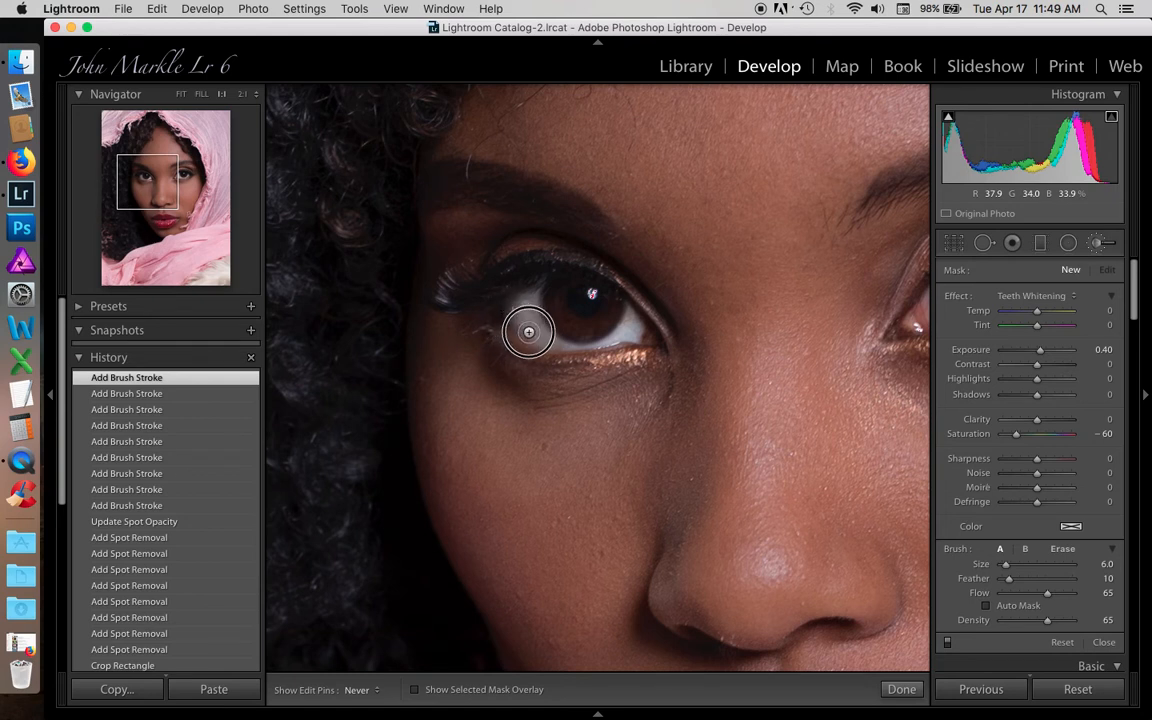
# - Whiten the white of the eye nearer the dark curls, using brush size 6 and a finer size 2
pyautogui.moveTo(532, 321)
pyautogui.mouseDown()
pyautogui.moveTo(478, 289)
pyautogui.moveTo(554, 349)
pyautogui.mouseUp()
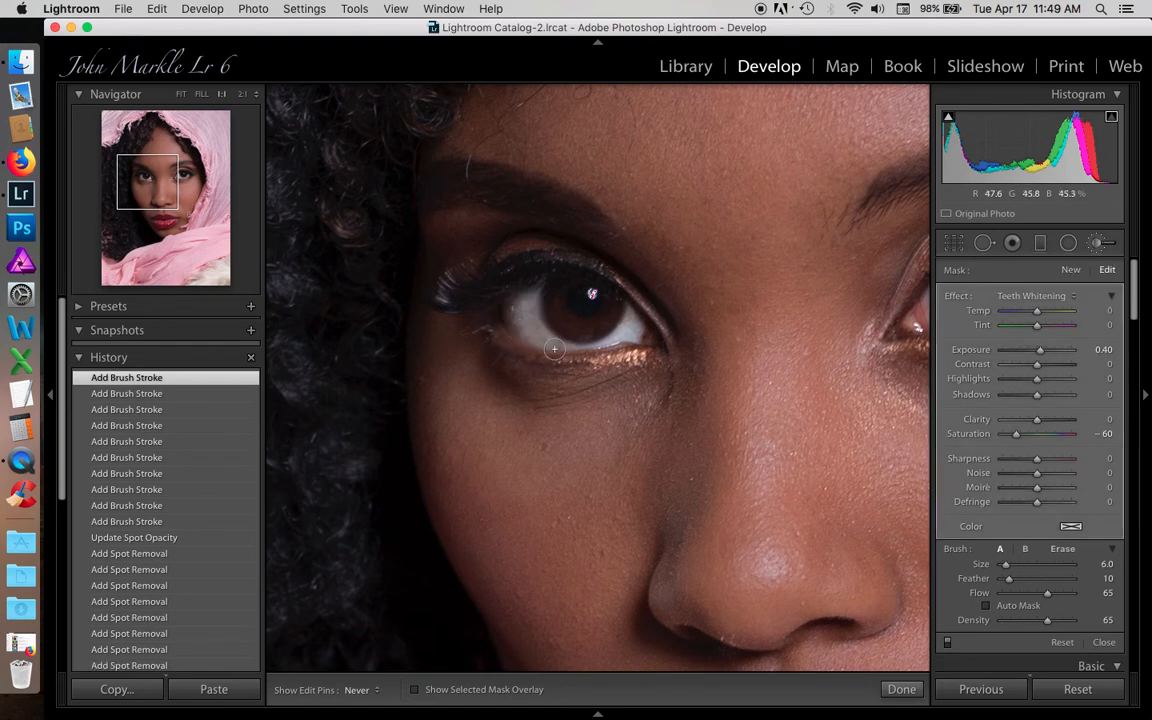
pyautogui.click(628, 331)
pyautogui.press('[')
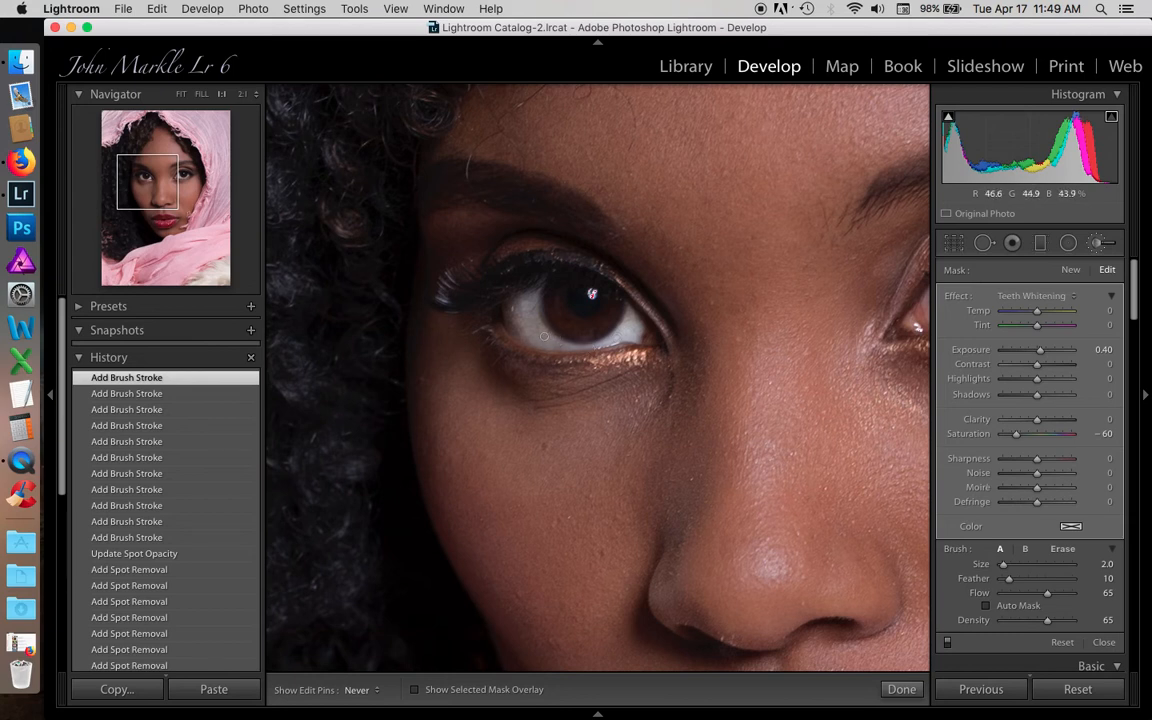
pyautogui.moveTo(547, 338)
pyautogui.mouseDown()
pyautogui.moveTo(612, 341)
pyautogui.moveTo(558, 347)
pyautogui.moveTo(514, 303)
pyautogui.moveTo(515, 321)
pyautogui.moveTo(531, 293)
pyautogui.moveTo(531, 303)
pyautogui.mouseUp()
# - Whiten the white of the eye nearer the scarf with the brush at size 2 and size 7
pyautogui.moveTo(147, 181); pyautogui.dragTo(175, 180)
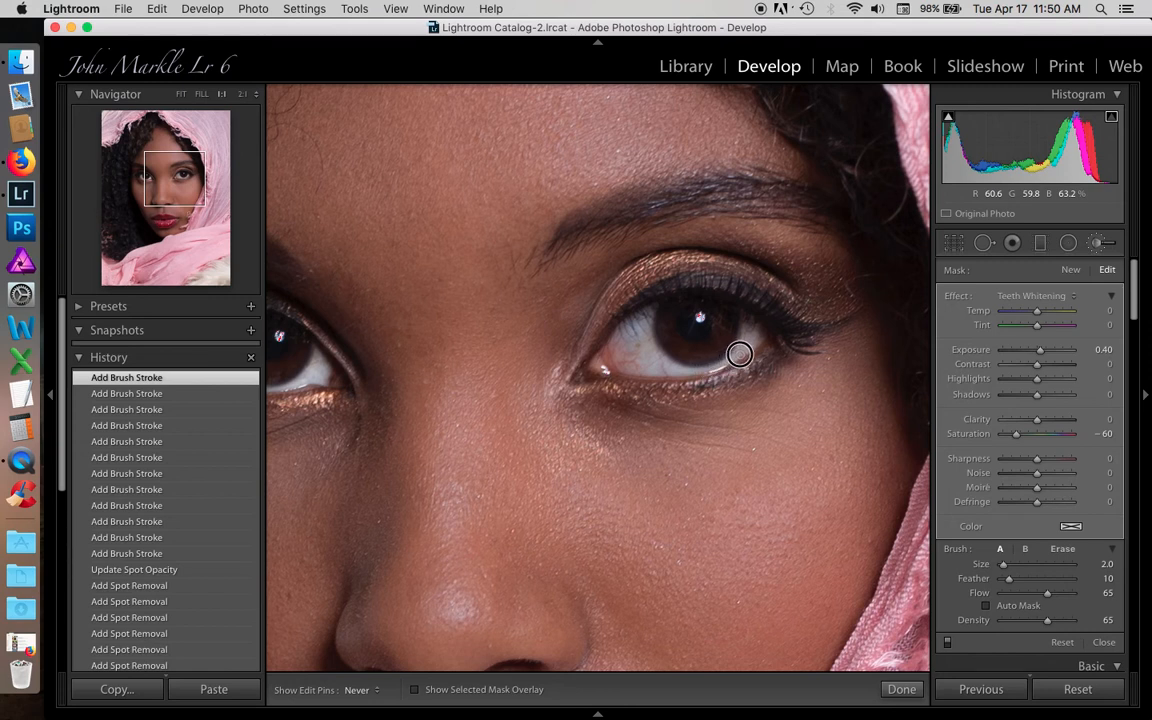
pyautogui.moveTo(647, 354); pyautogui.dragTo(660, 364)
pyautogui.press(']')
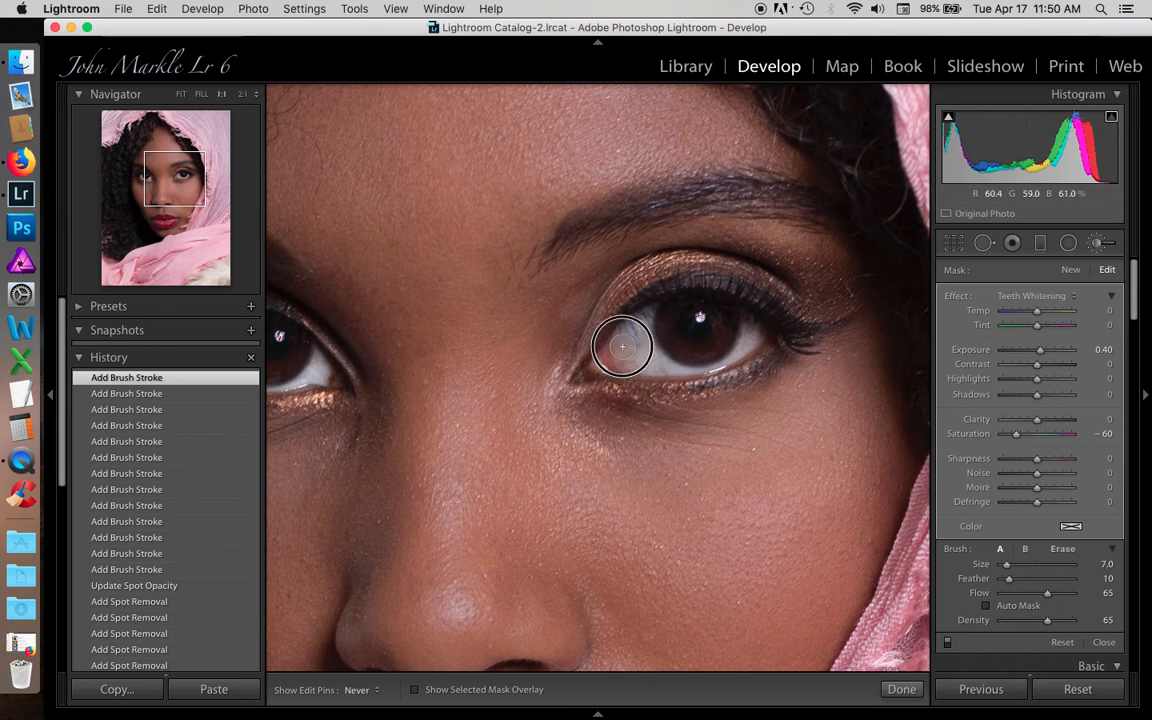
pyautogui.moveTo(628, 334)
pyautogui.mouseDown()
pyautogui.moveTo(643, 324)
pyautogui.moveTo(650, 360)
pyautogui.moveTo(575, 325)
pyautogui.mouseUp()
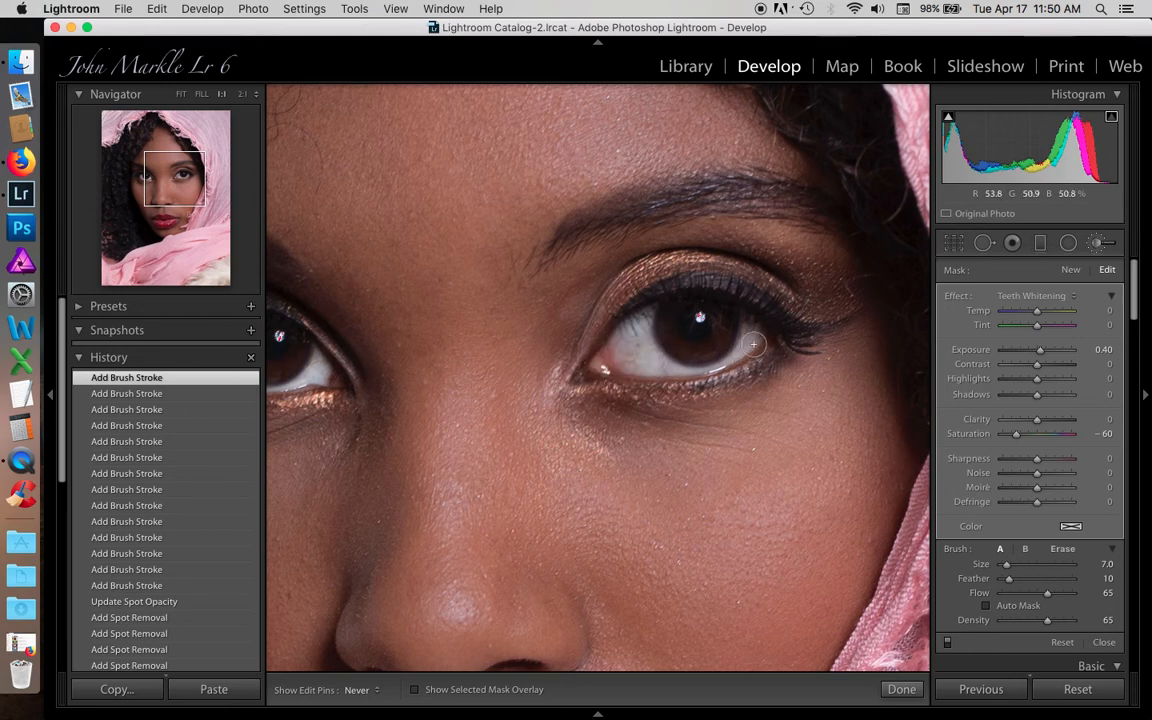
pyautogui.moveTo(750, 344)
pyautogui.mouseDown()
pyautogui.moveTo(754, 331)
pyautogui.moveTo(745, 338)
pyautogui.mouseUp()
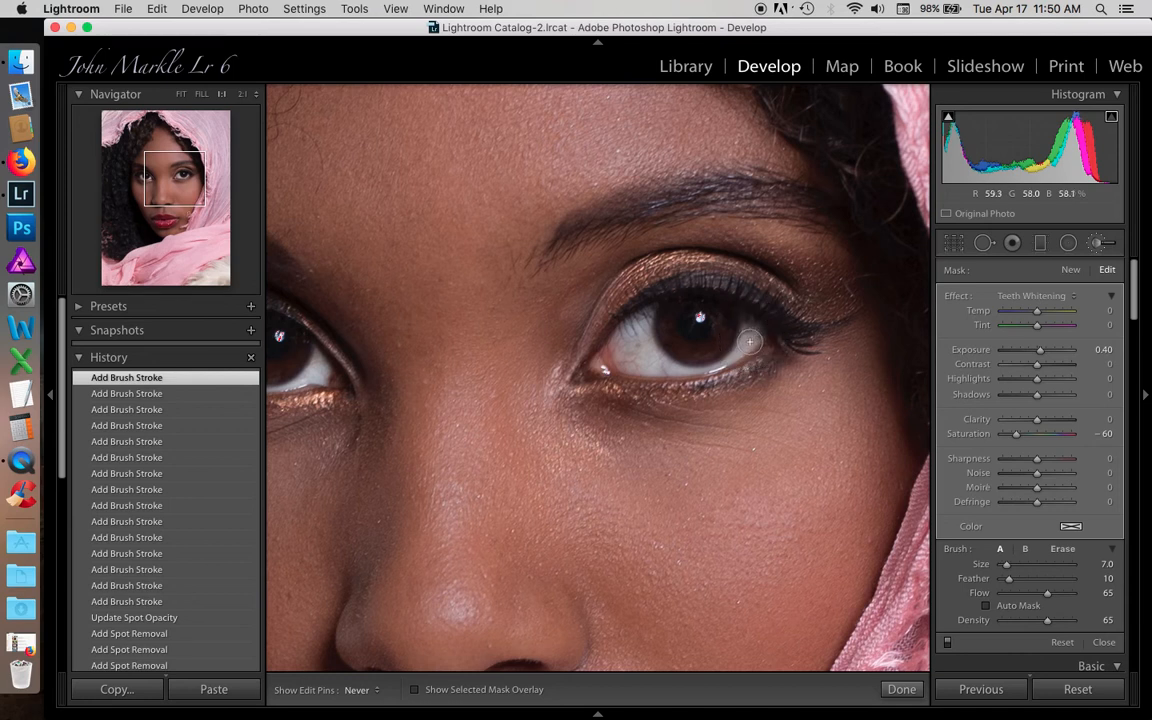
# - Set up a new mask with the Iris Enhance effect, an exposure of 1.27 and a brush size of 6
pyautogui.click(1073, 297)
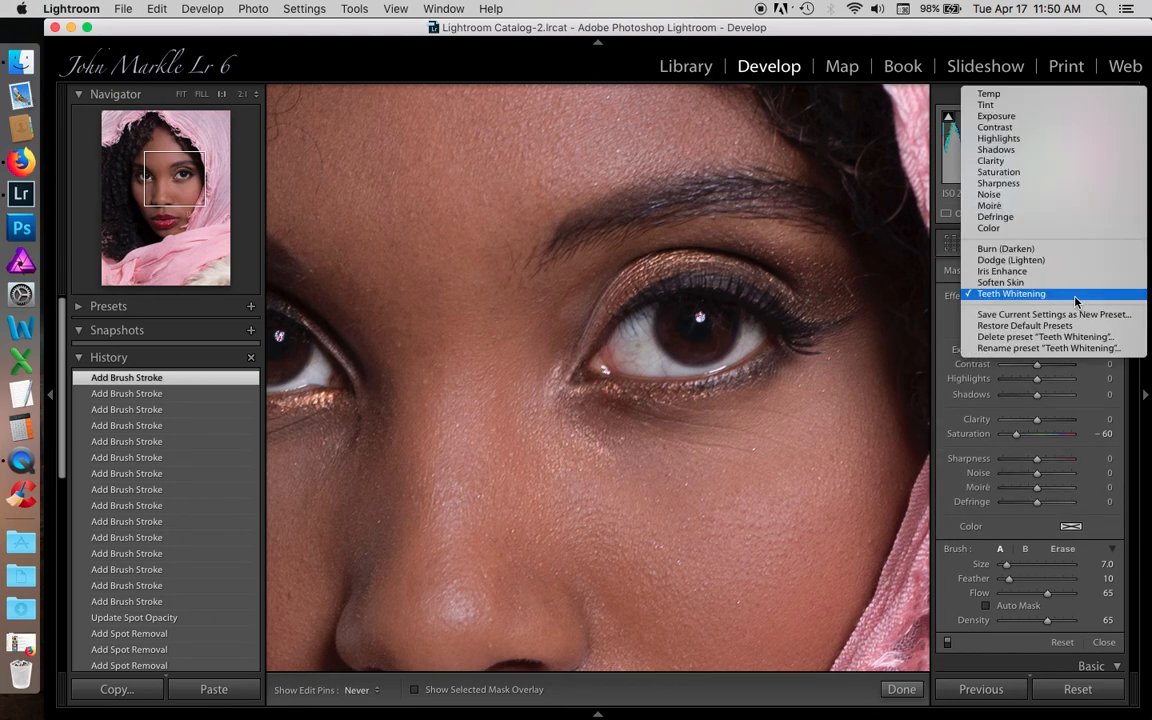
pyautogui.click(1043, 270)
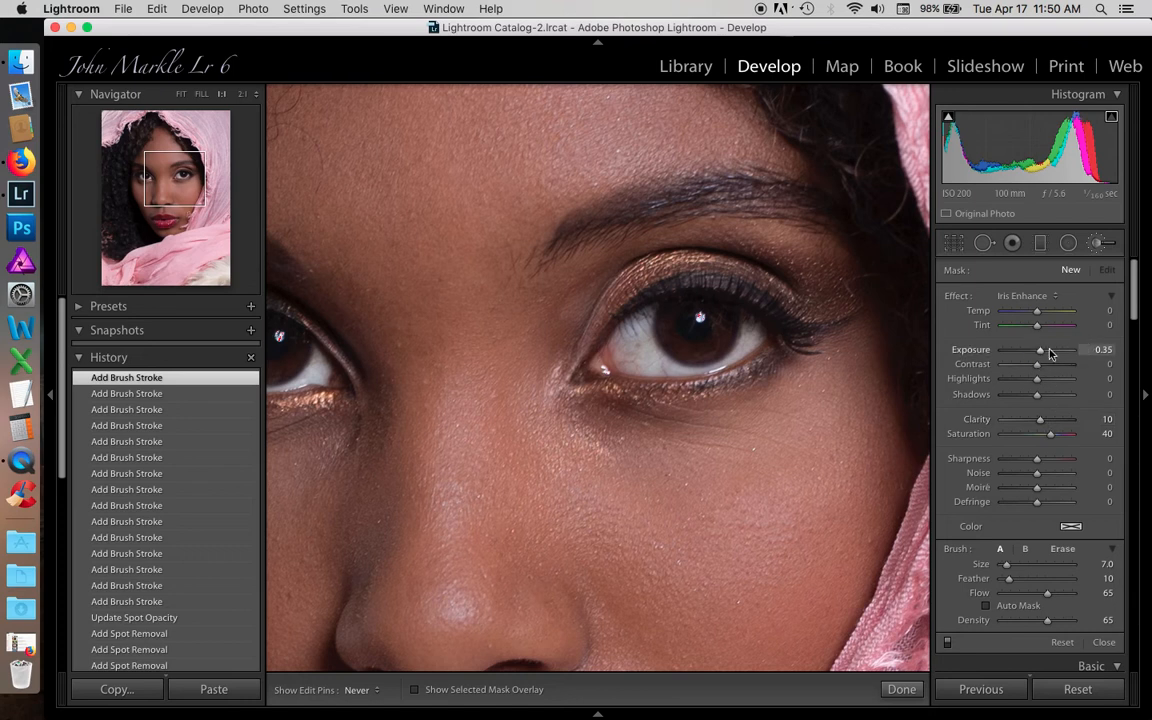
pyautogui.moveTo(1040, 354); pyautogui.dragTo(1046, 354)
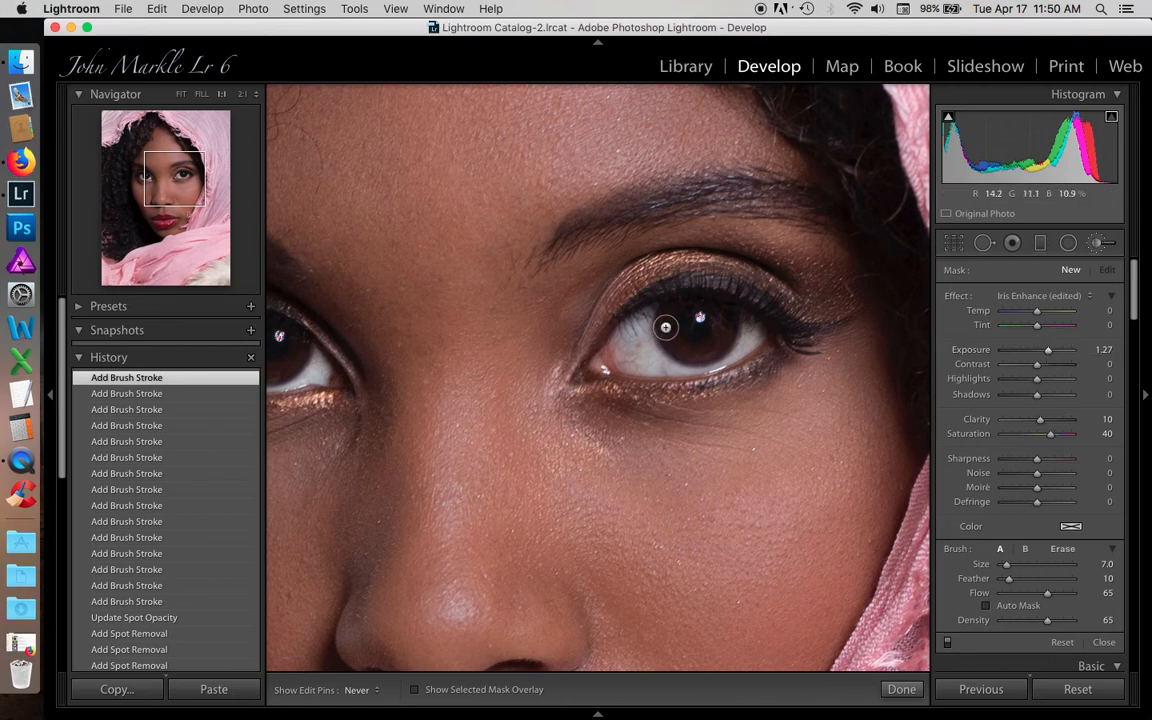
pyautogui.press('[')
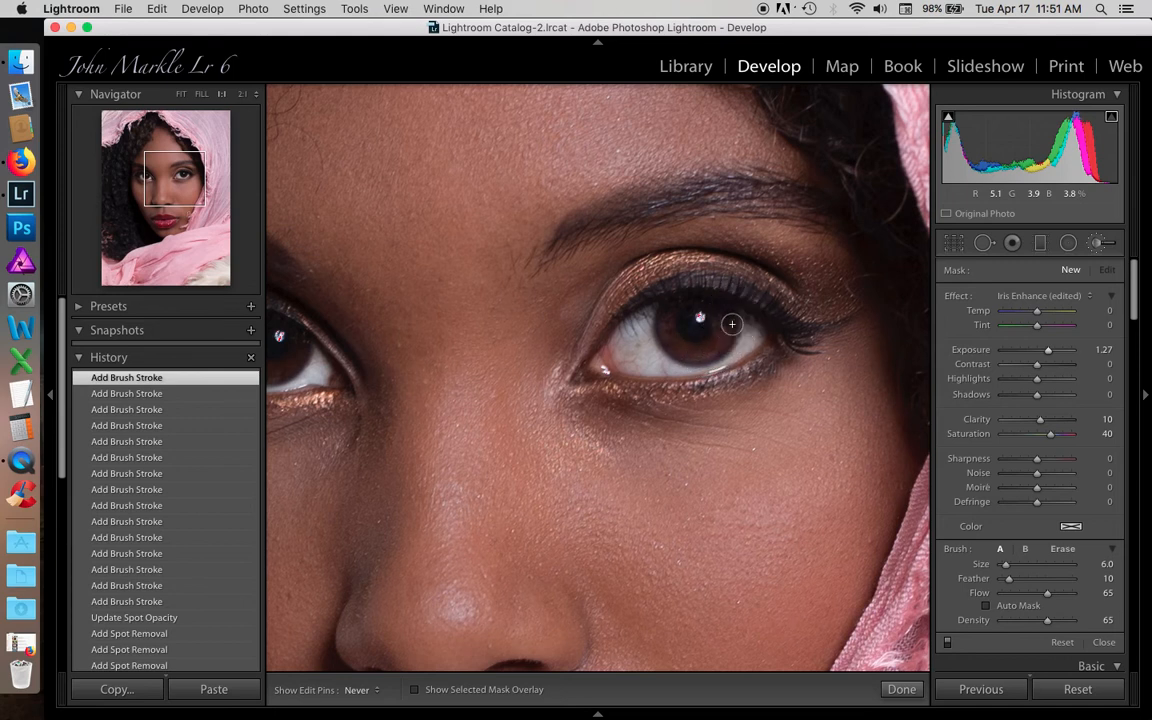
# - Paint the iris enhancement over the irises of both eyes with the size 6 brush
pyautogui.moveTo(732, 323); pyautogui.dragTo(684, 347)
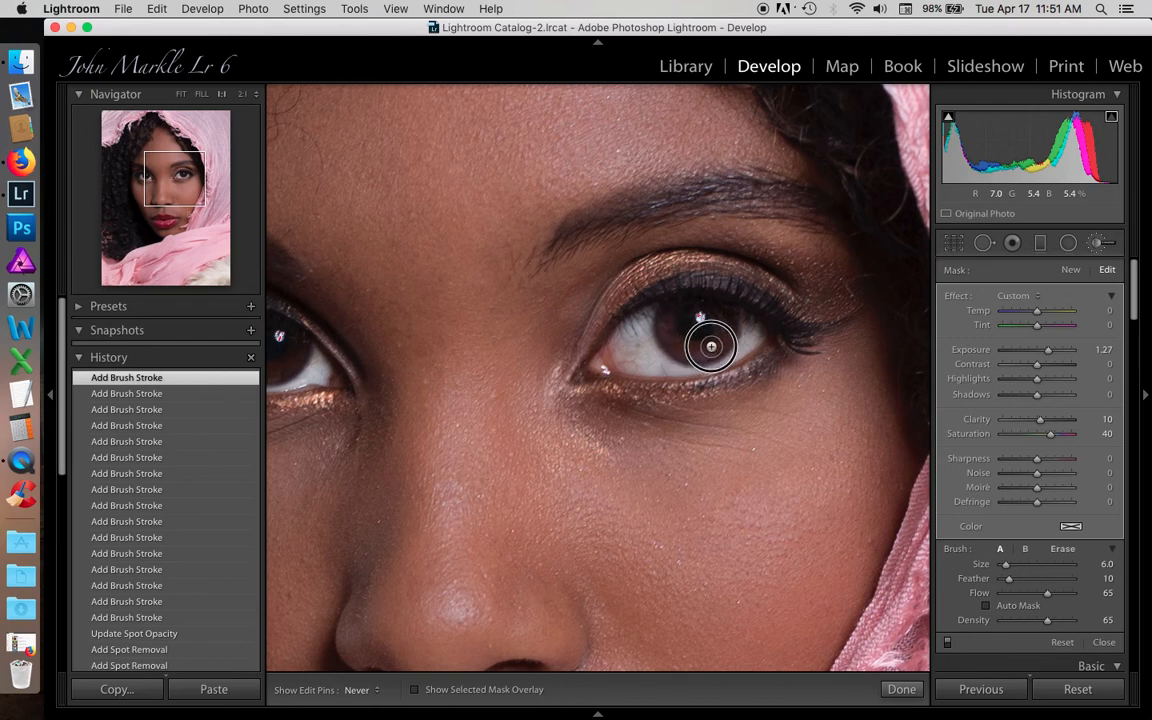
pyautogui.moveTo(712, 346); pyautogui.dragTo(730, 315)
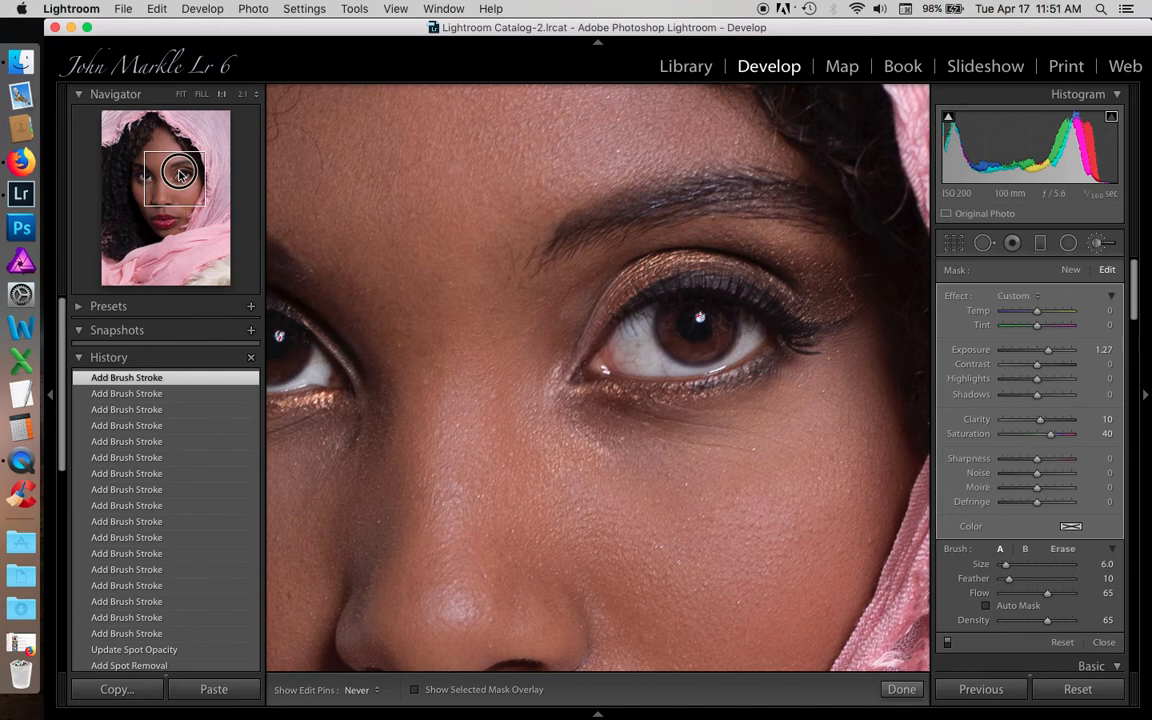
pyautogui.click(165, 177)
pyautogui.moveTo(165, 177); pyautogui.dragTo(148, 176)
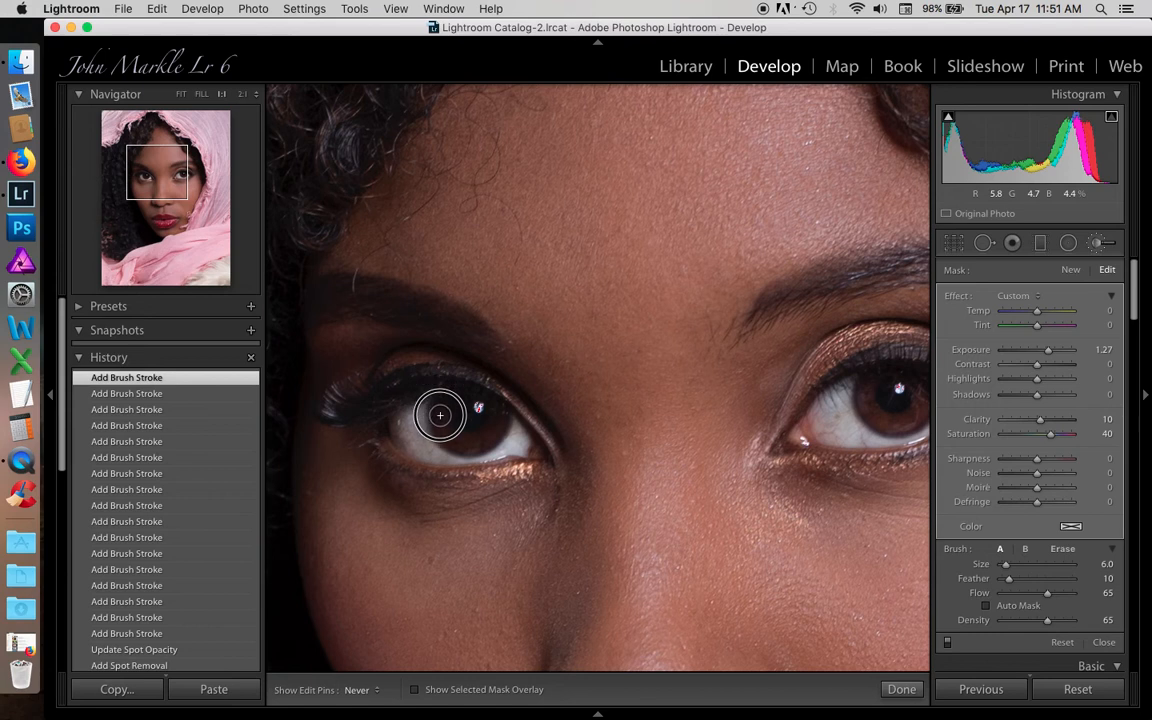
pyautogui.moveTo(445, 430)
pyautogui.mouseDown()
pyautogui.moveTo(471, 444)
pyautogui.moveTo(500, 425)
pyautogui.moveTo(504, 404)
pyautogui.moveTo(491, 437)
pyautogui.moveTo(460, 437)
pyautogui.moveTo(435, 401)
pyautogui.moveTo(445, 400)
pyautogui.mouseUp()
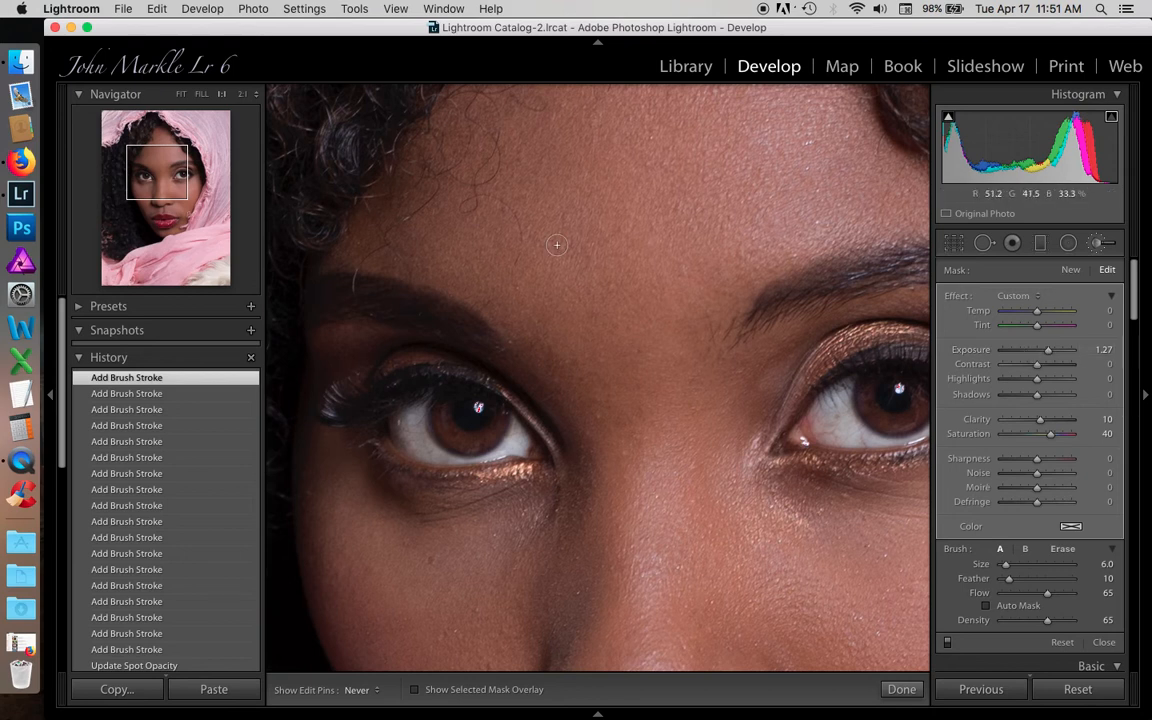
# - Raise the iris mask's exposure to 1.65 and its saturation to 60 with both eyes in view
pyautogui.click(166, 164)
pyautogui.moveTo(166, 164); pyautogui.dragTo(164, 182)
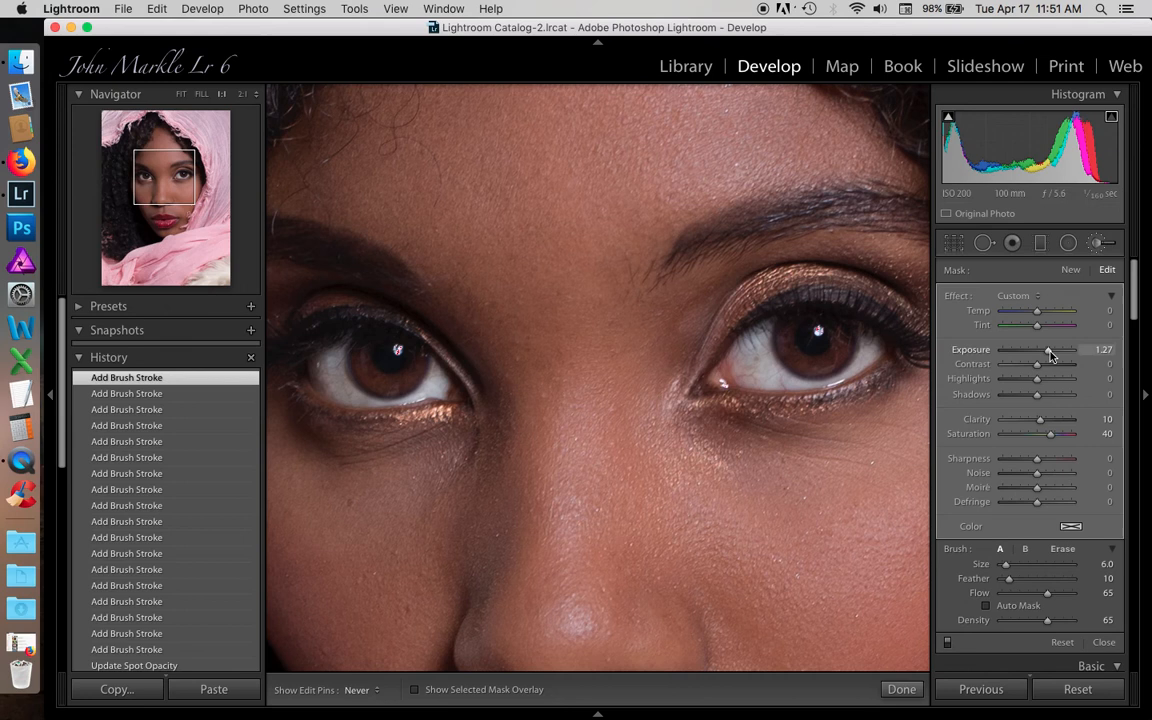
pyautogui.moveTo(1050, 356); pyautogui.dragTo(1053, 354)
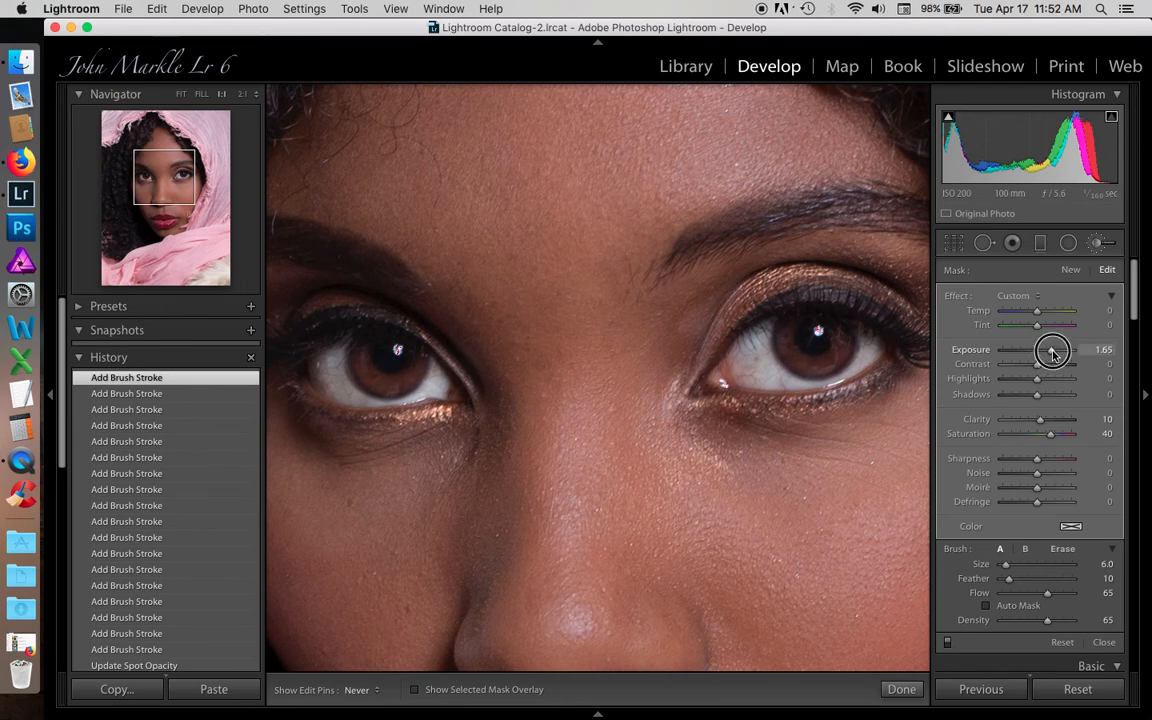
pyautogui.moveTo(1053, 354); pyautogui.dragTo(1053, 355)
pyautogui.moveTo(1050, 433); pyautogui.dragTo(1059, 436)
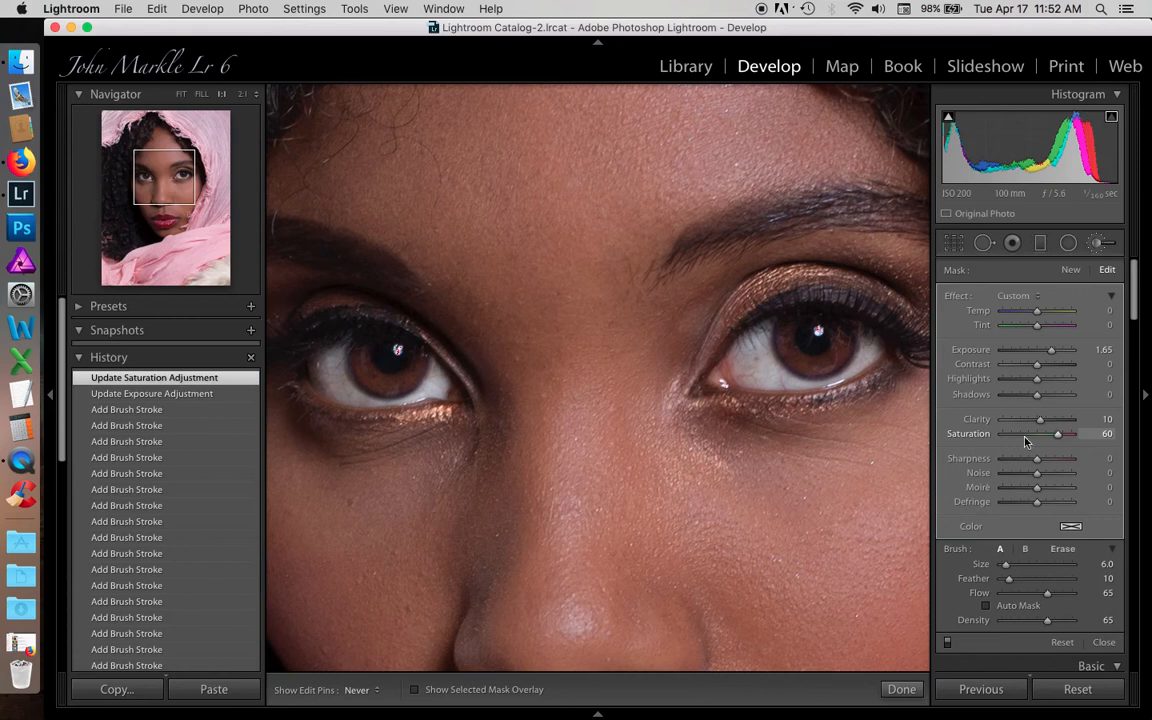
# - Compare the whole portrait with the brush adjustments turned off and on, leave them enabled, and close the Adjustment Brush
pyautogui.press('z')
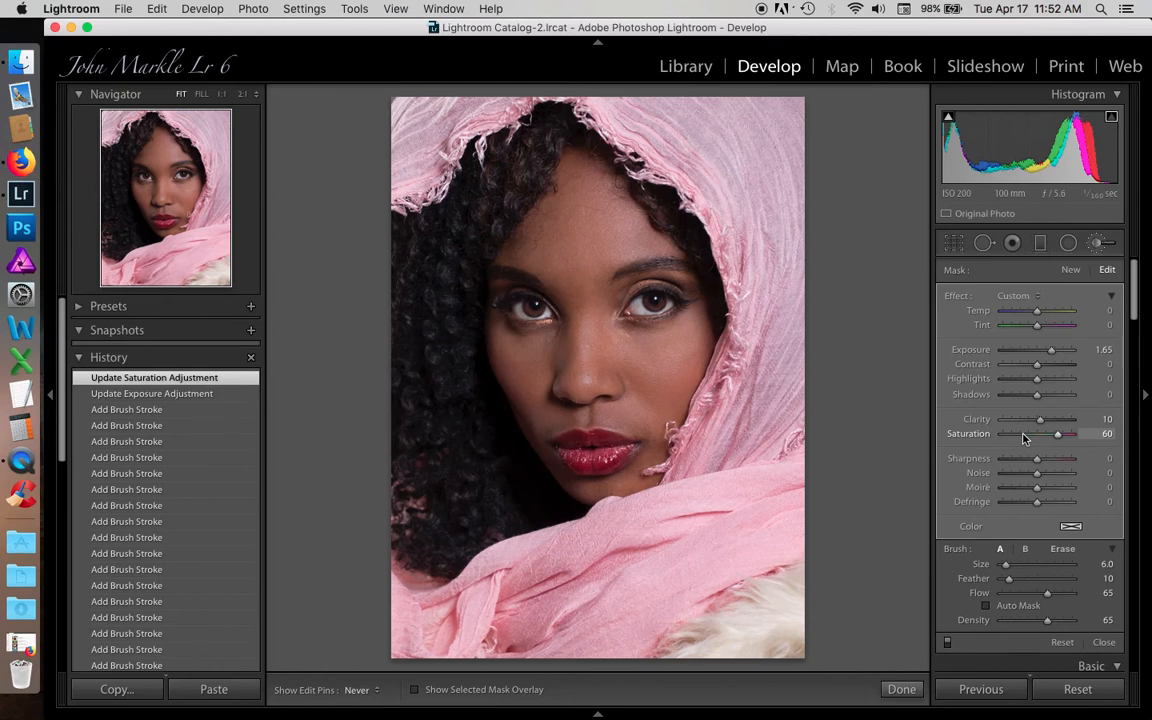
pyautogui.click(947, 643)
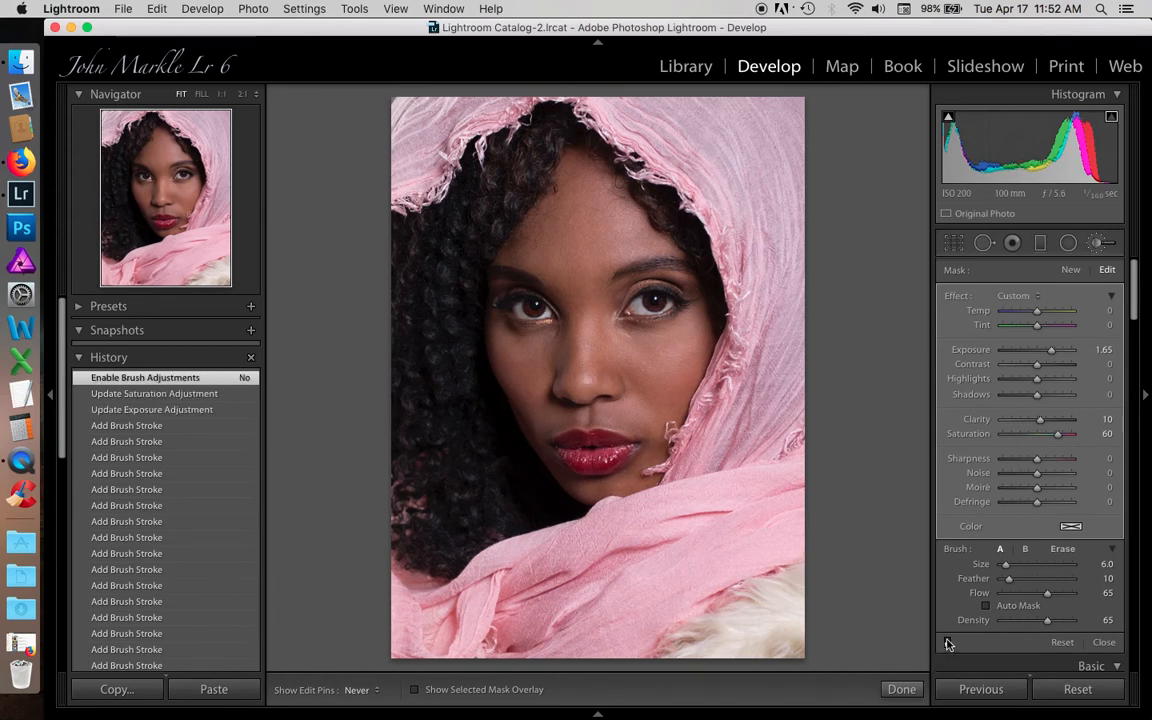
pyautogui.click(948, 644)
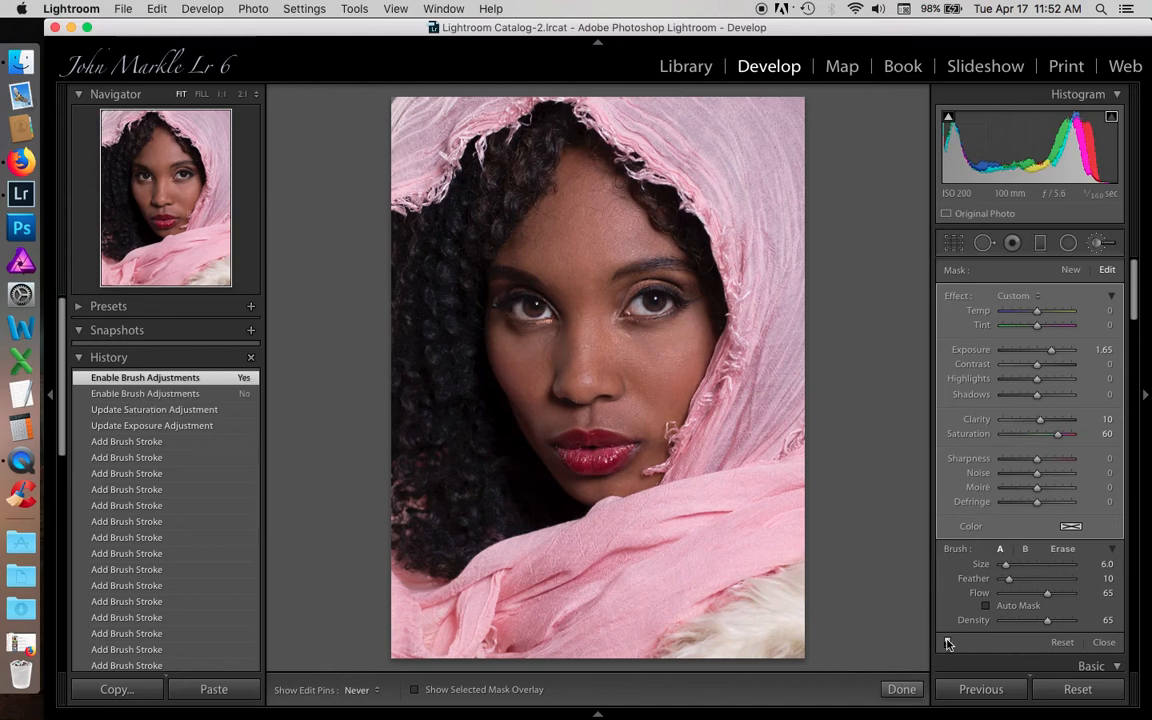
pyautogui.click(948, 644)
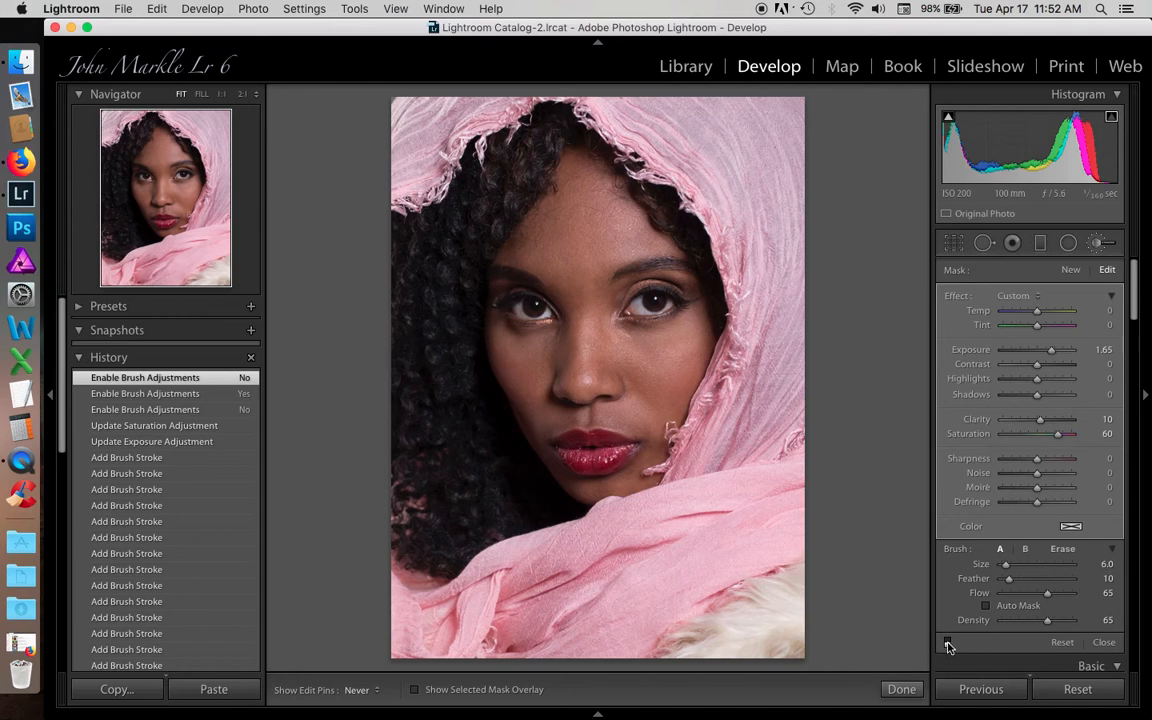
pyautogui.click(948, 644)
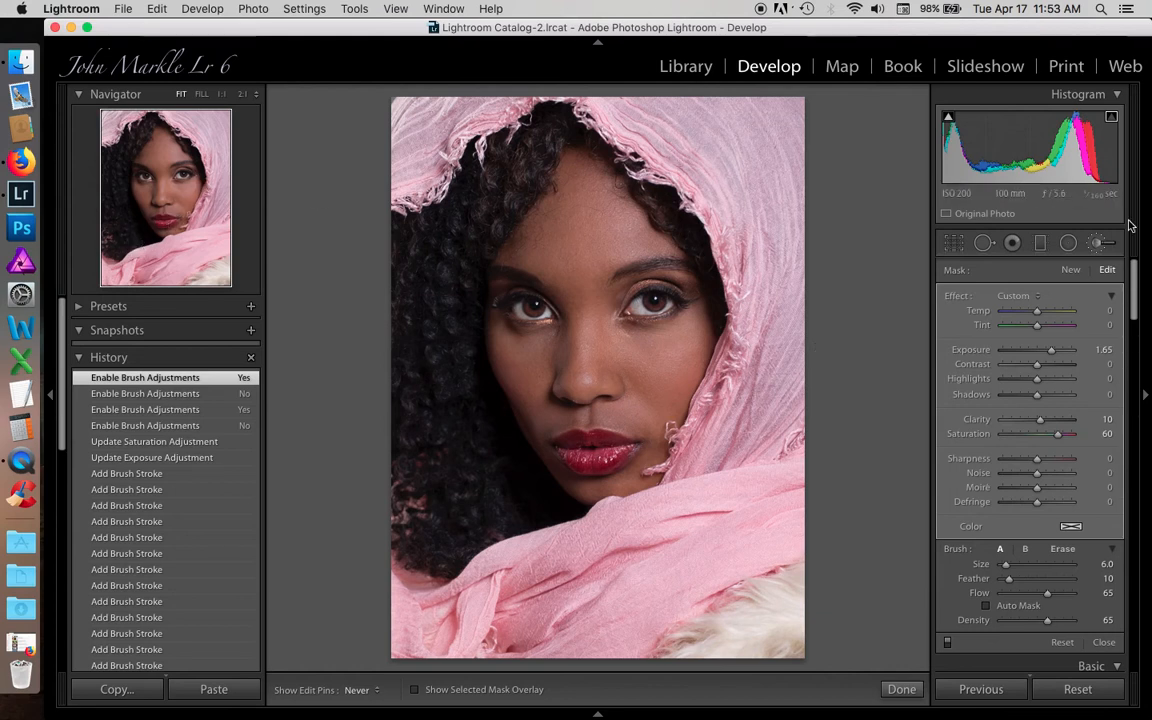
pyautogui.click(1098, 243)
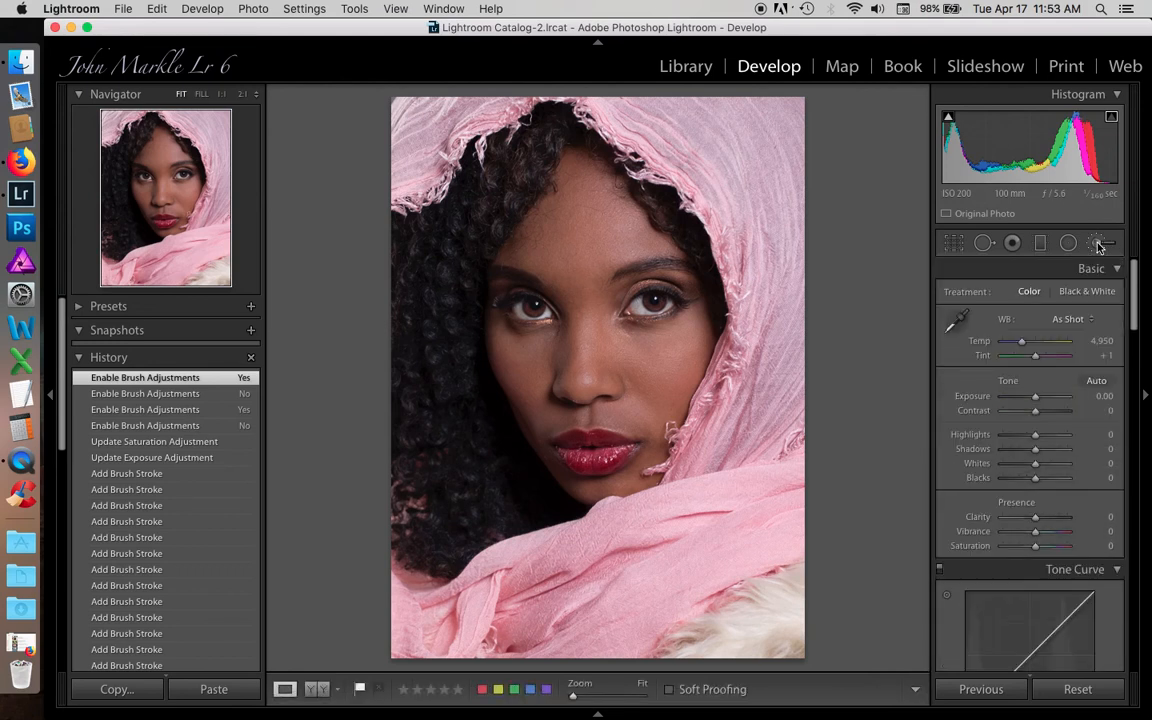
# - Heal the shiny highlight near the middle of the lower lip with a size 31, feather 80 spot sampled from the upper lip
pyautogui.click(165, 222)
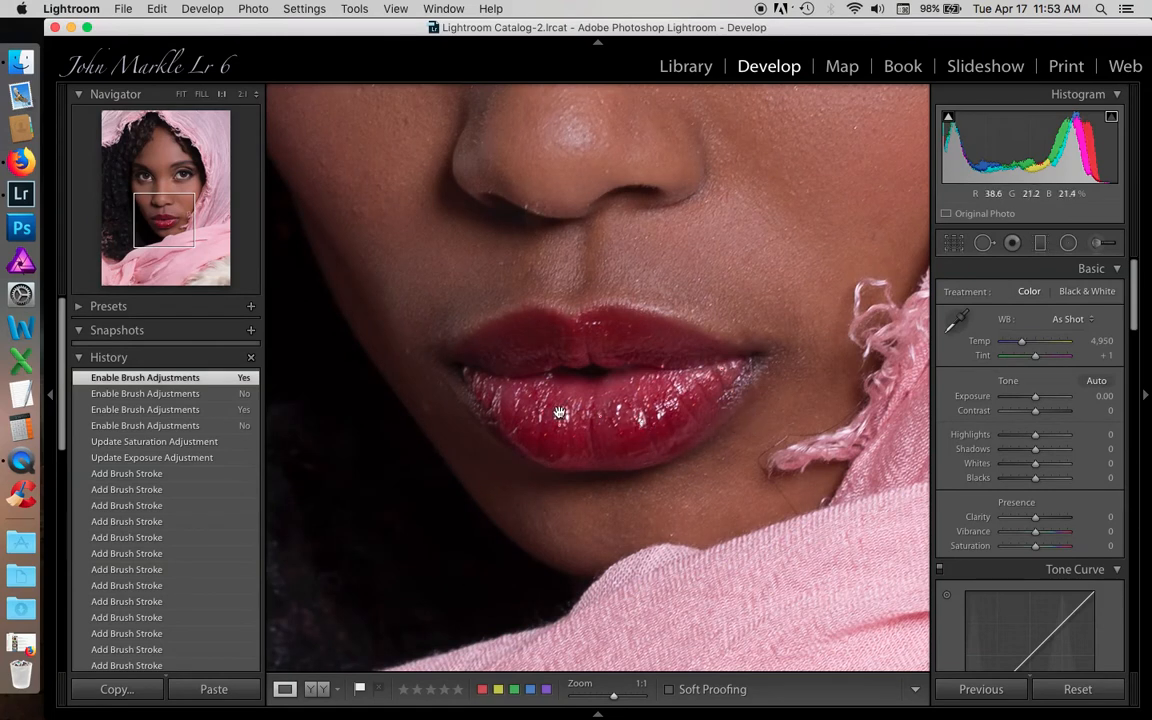
pyautogui.click(984, 244)
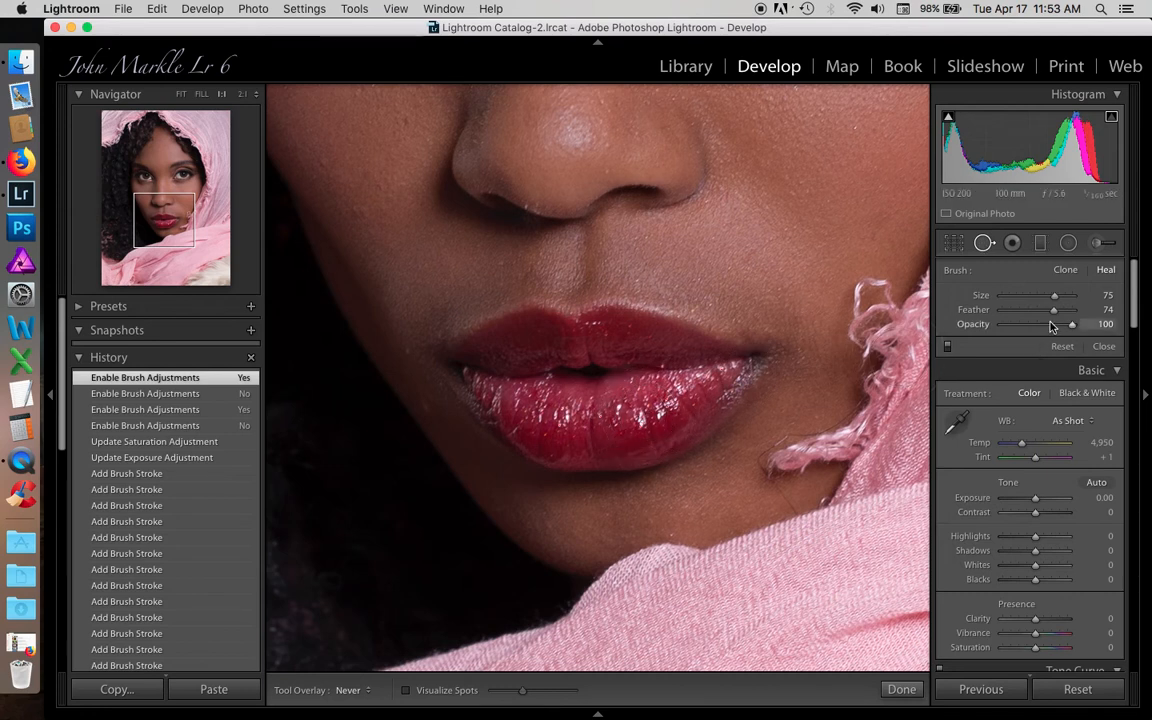
pyautogui.moveTo(1055, 314); pyautogui.dragTo(1061, 314)
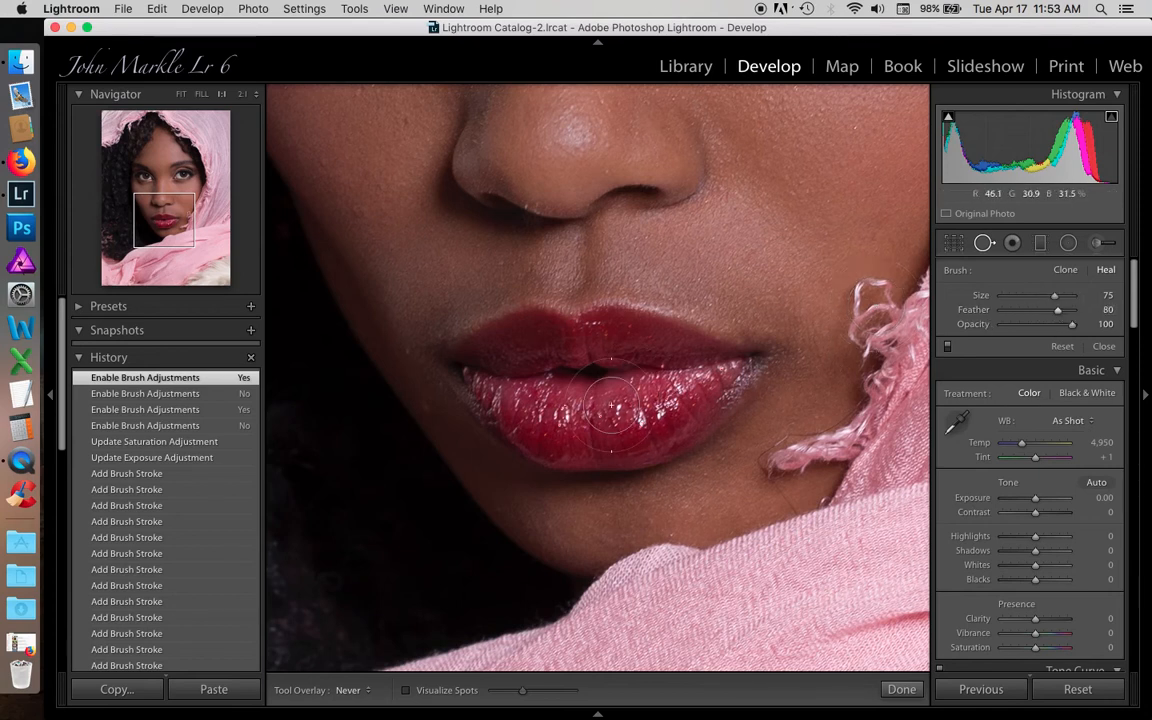
pyautogui.scroll(-8, 611, 405)
pyautogui.scroll(-7, 611, 405)
pyautogui.click(618, 410)
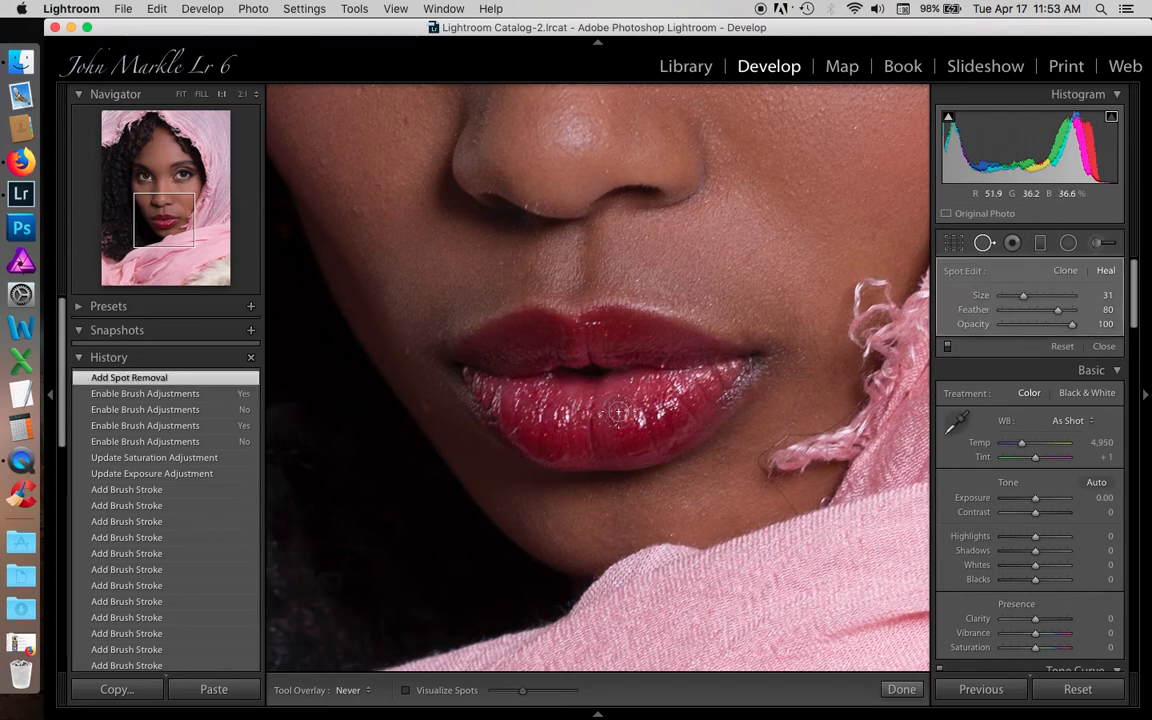
pyautogui.press('h')
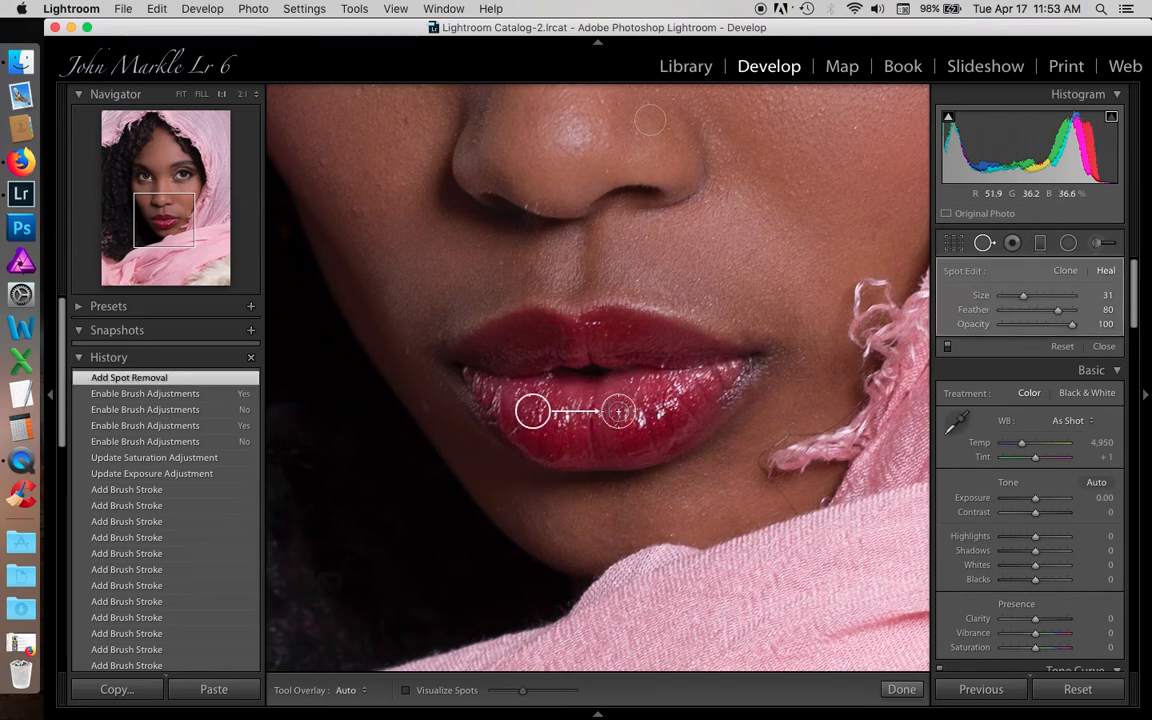
pyautogui.moveTo(532, 411); pyautogui.dragTo(535, 346)
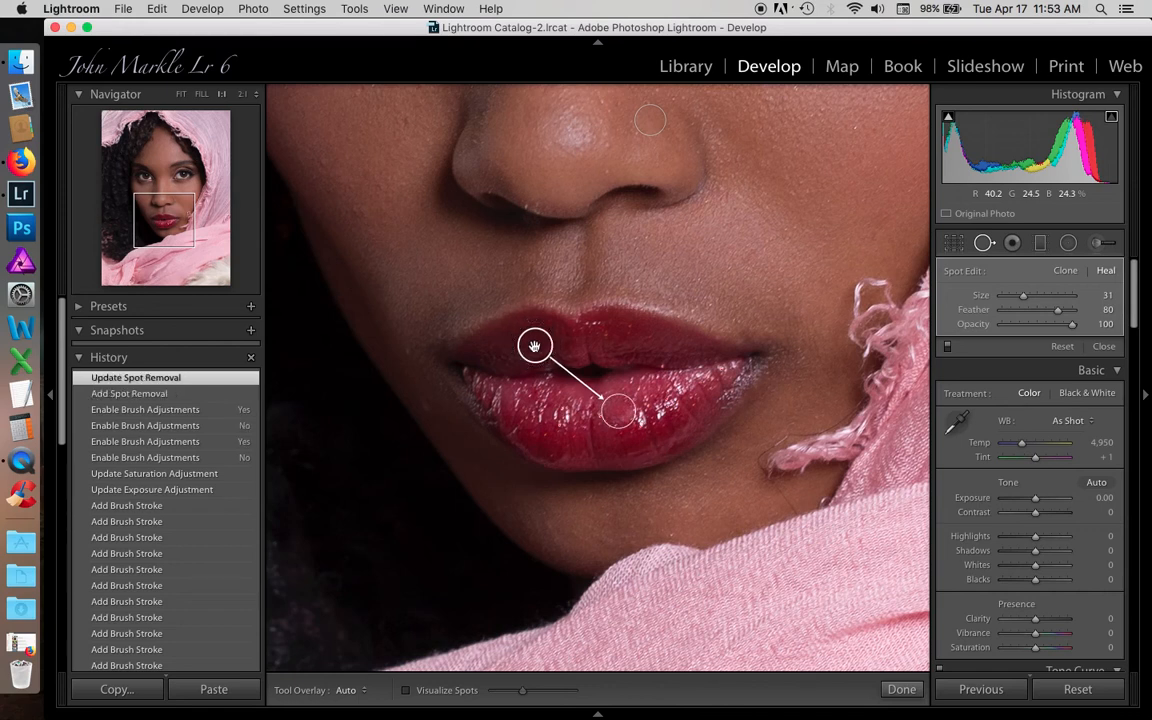
pyautogui.press('h')
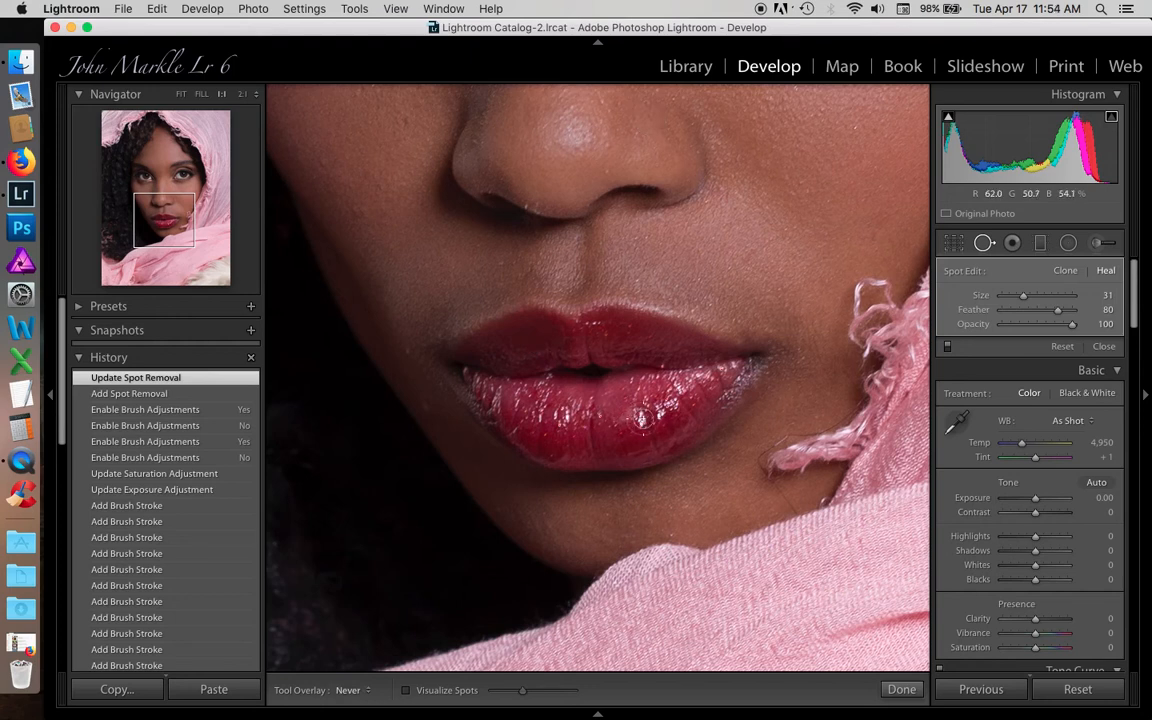
# - Heal the adjacent lower-lip highlight on the scarf side with another size 31 spot, sampling from the upper lip
pyautogui.click(643, 418)
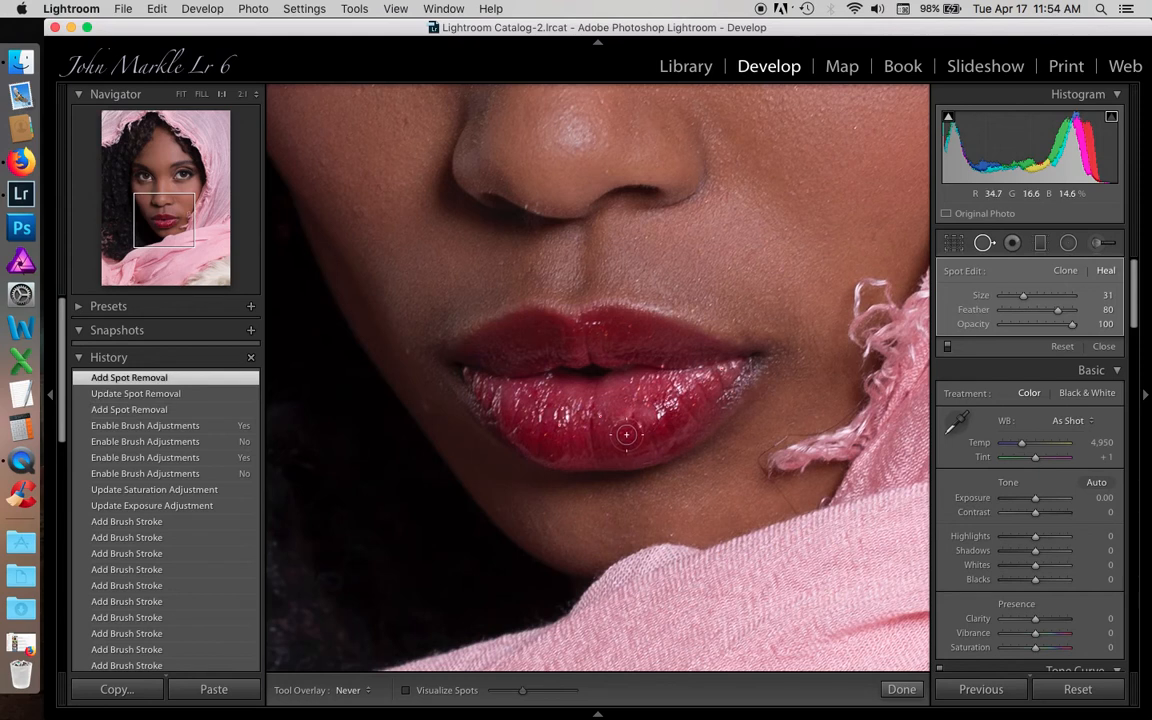
pyautogui.press('h')
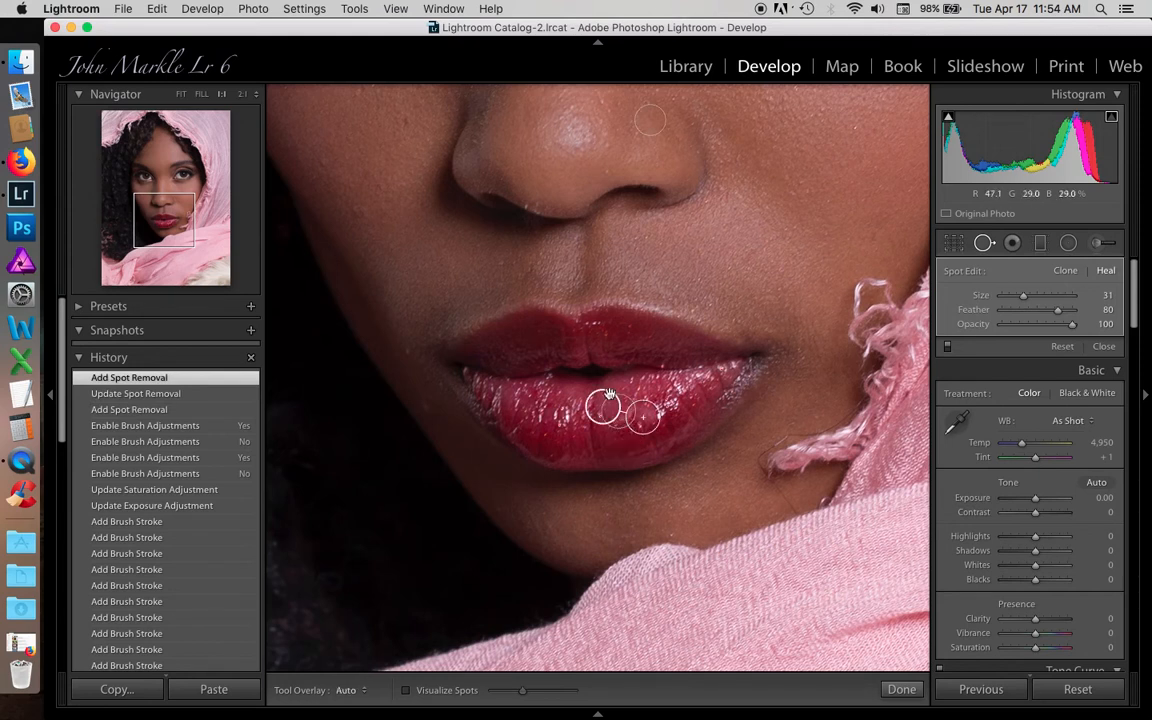
pyautogui.moveTo(604, 403); pyautogui.dragTo(553, 338)
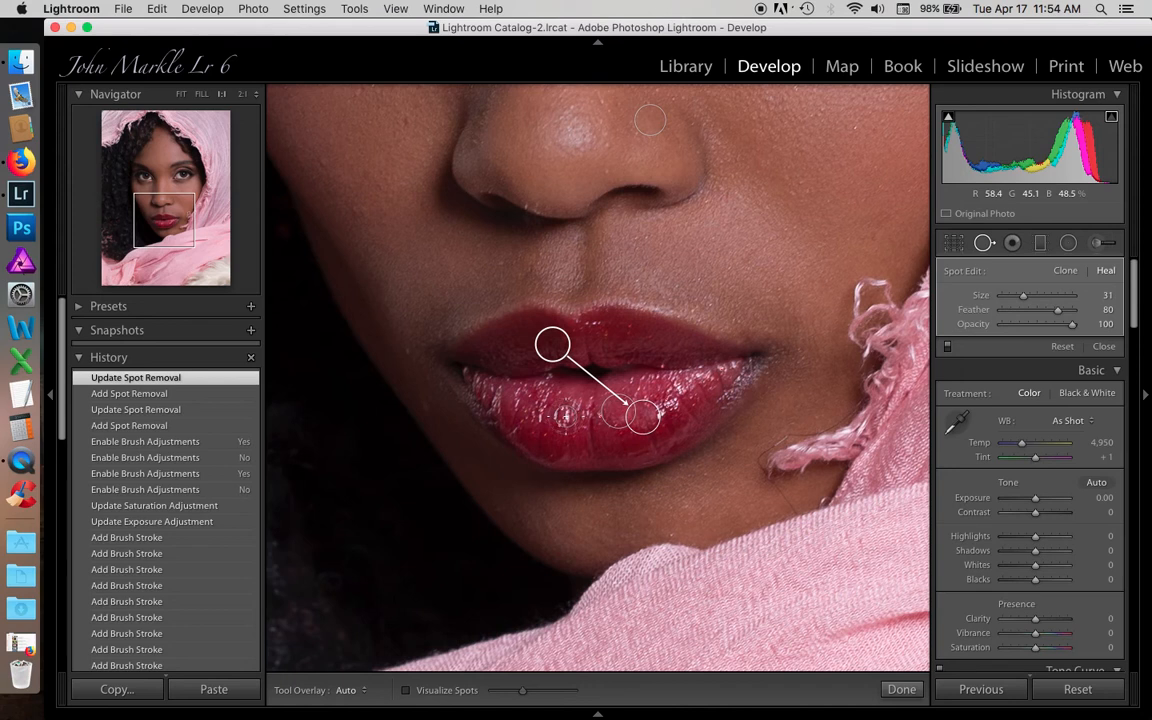
# - Heal two more lower-lip highlights with size 39 spots, moving the source of the one nearest the scarf onto the upper lip
pyautogui.click(565, 416)
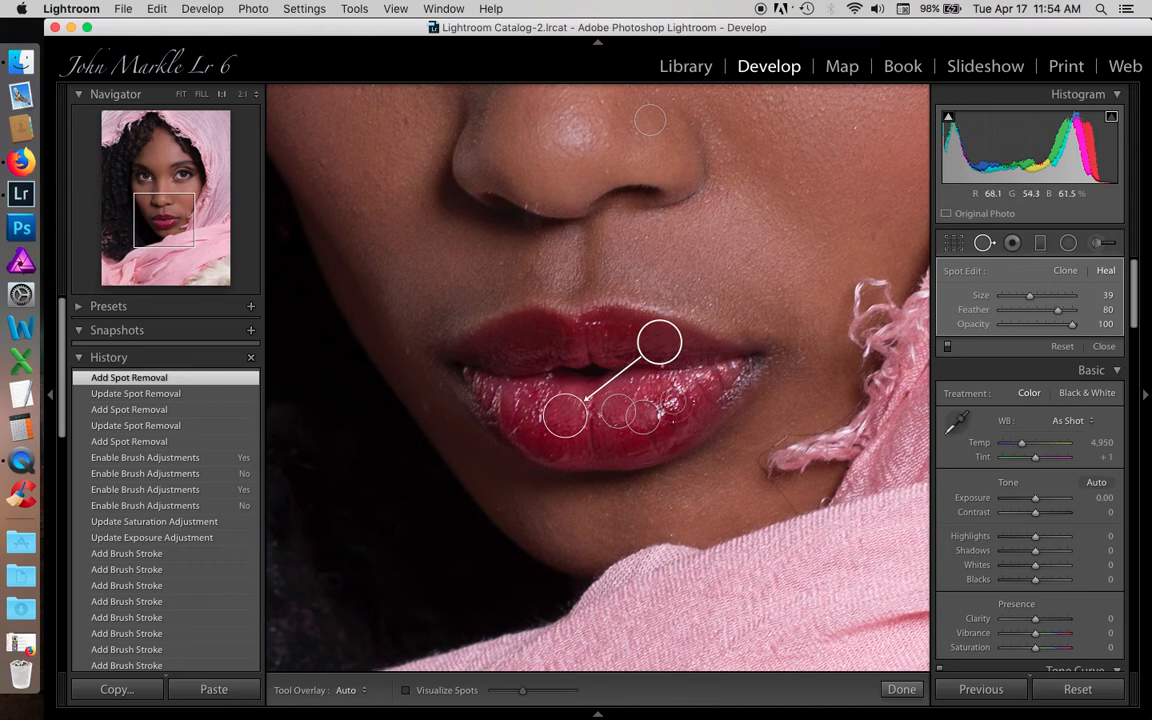
pyautogui.click(628, 428)
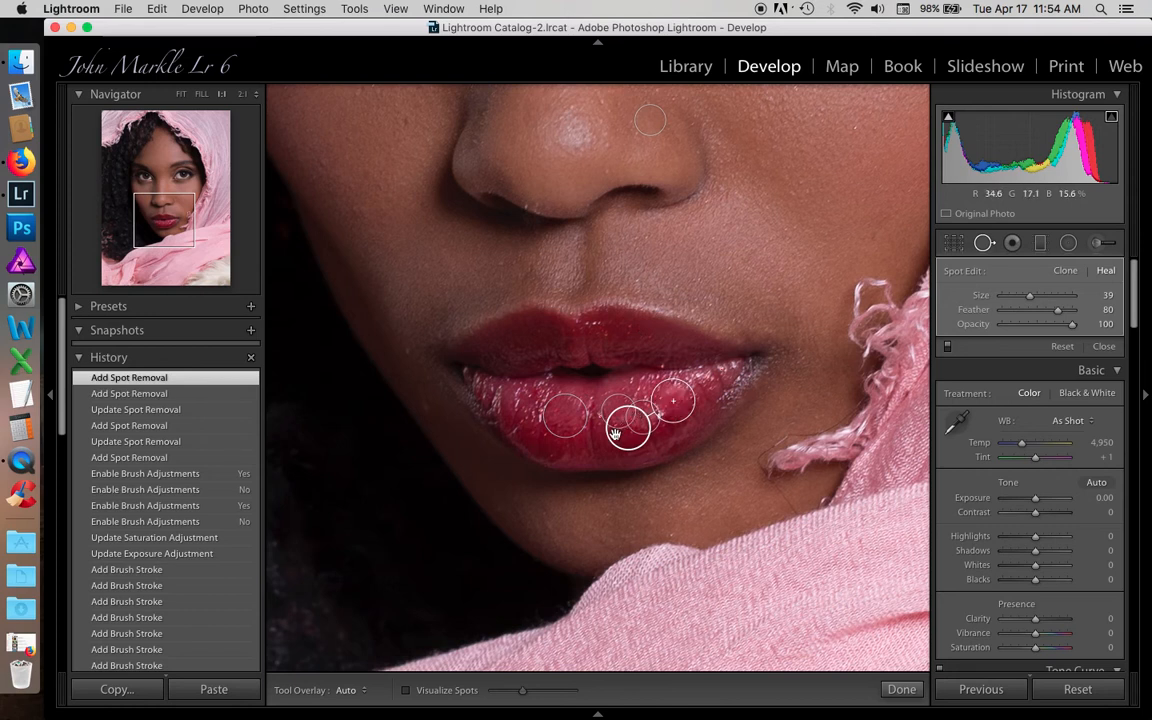
pyautogui.moveTo(614, 433)
pyautogui.mouseDown()
pyautogui.moveTo(566, 352)
pyautogui.moveTo(524, 345)
pyautogui.mouseUp()
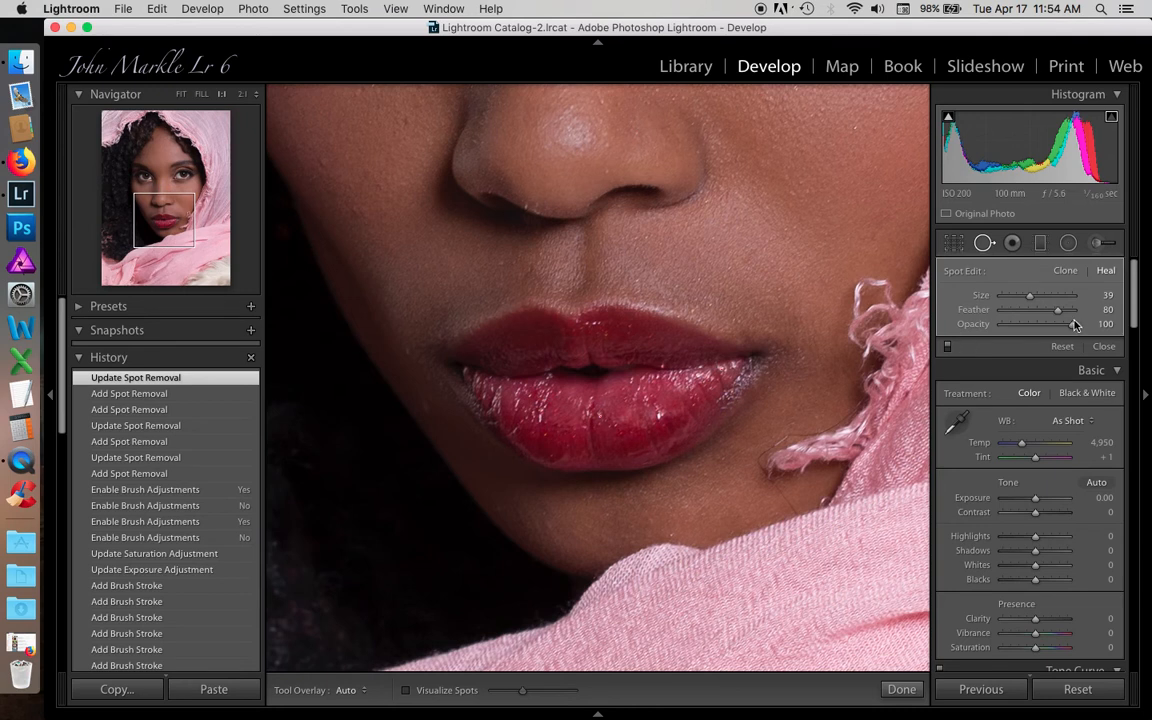
# - Reduce the opacity of the healing spot nearest the scarf to 74 and shift the spot slightly on the lower lip
pyautogui.moveTo(1074, 326); pyautogui.dragTo(1064, 323)
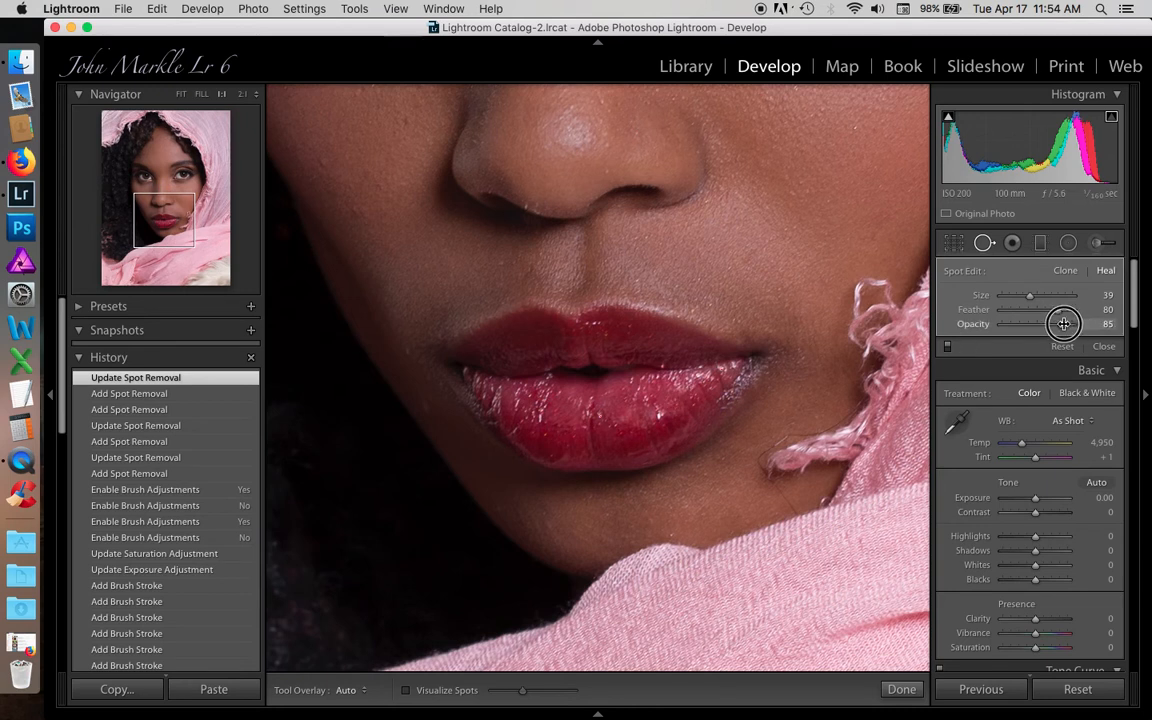
pyautogui.moveTo(1064, 323); pyautogui.dragTo(1059, 324)
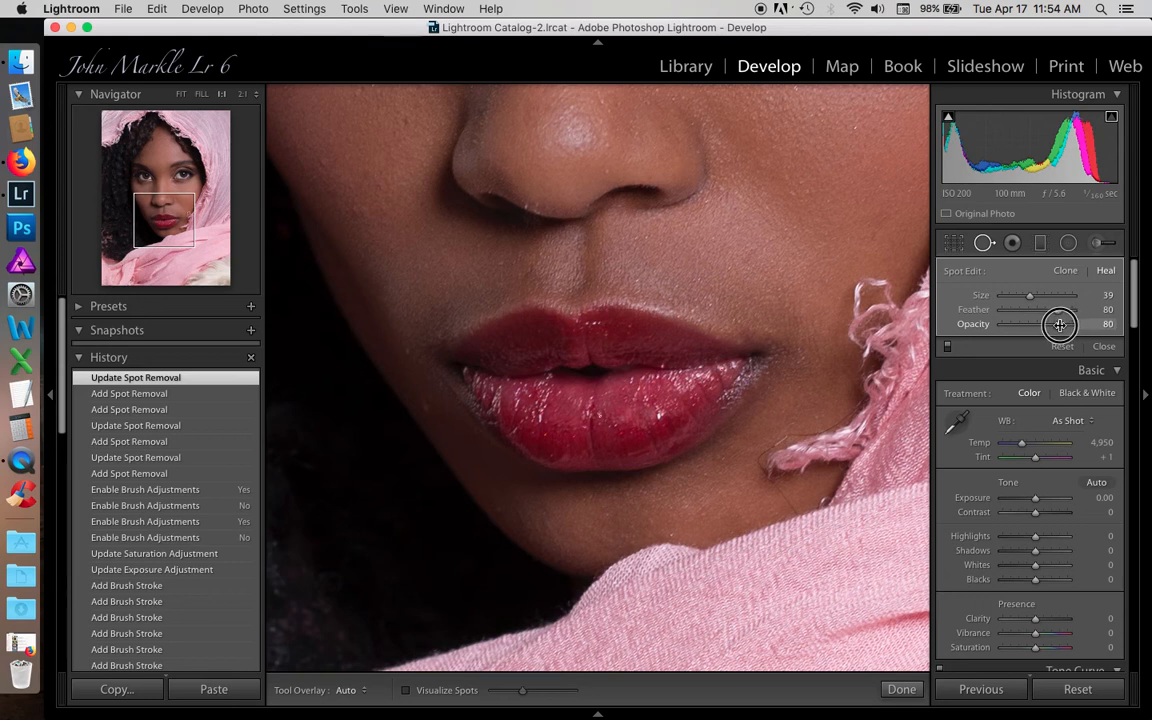
pyautogui.moveTo(1059, 324); pyautogui.dragTo(1056, 326)
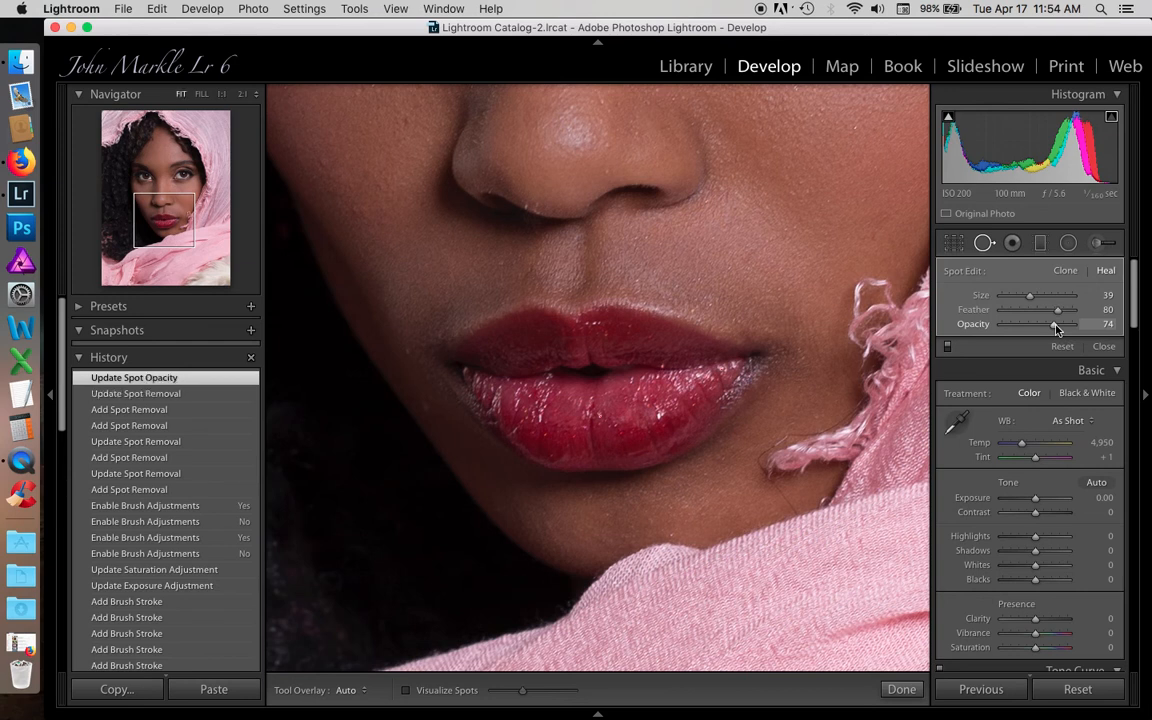
pyautogui.press('z')
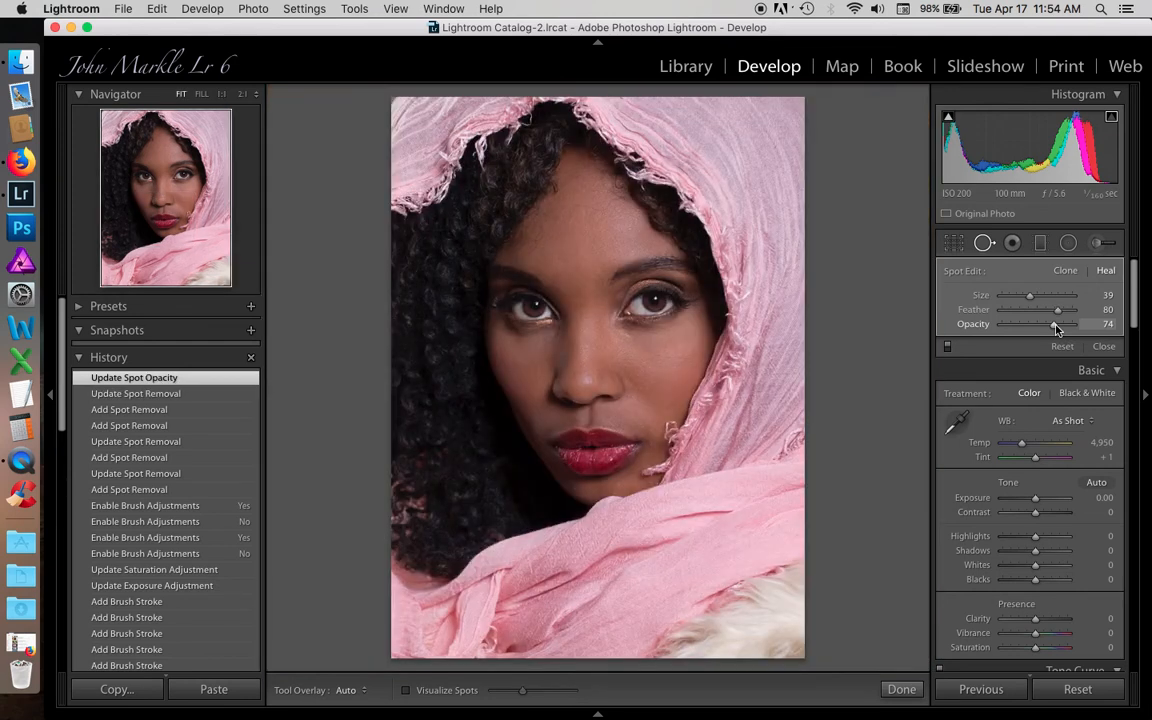
pyautogui.press('z')
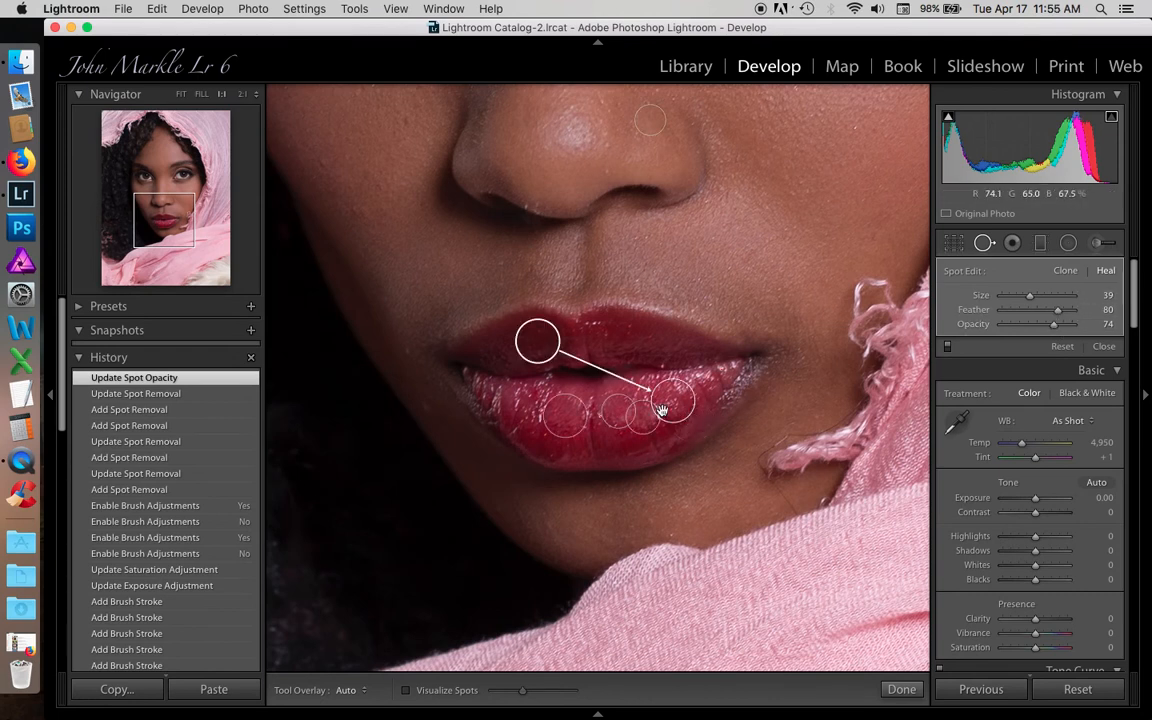
pyautogui.moveTo(673, 399); pyautogui.dragTo(668, 404)
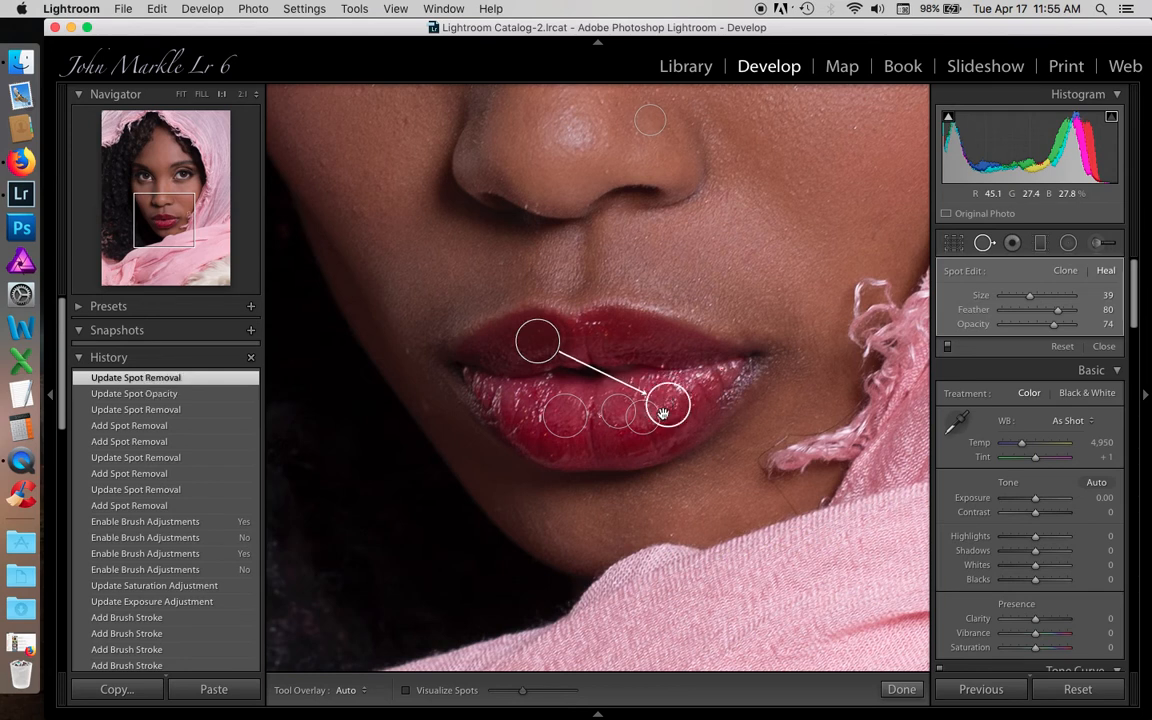
pyautogui.press('h')
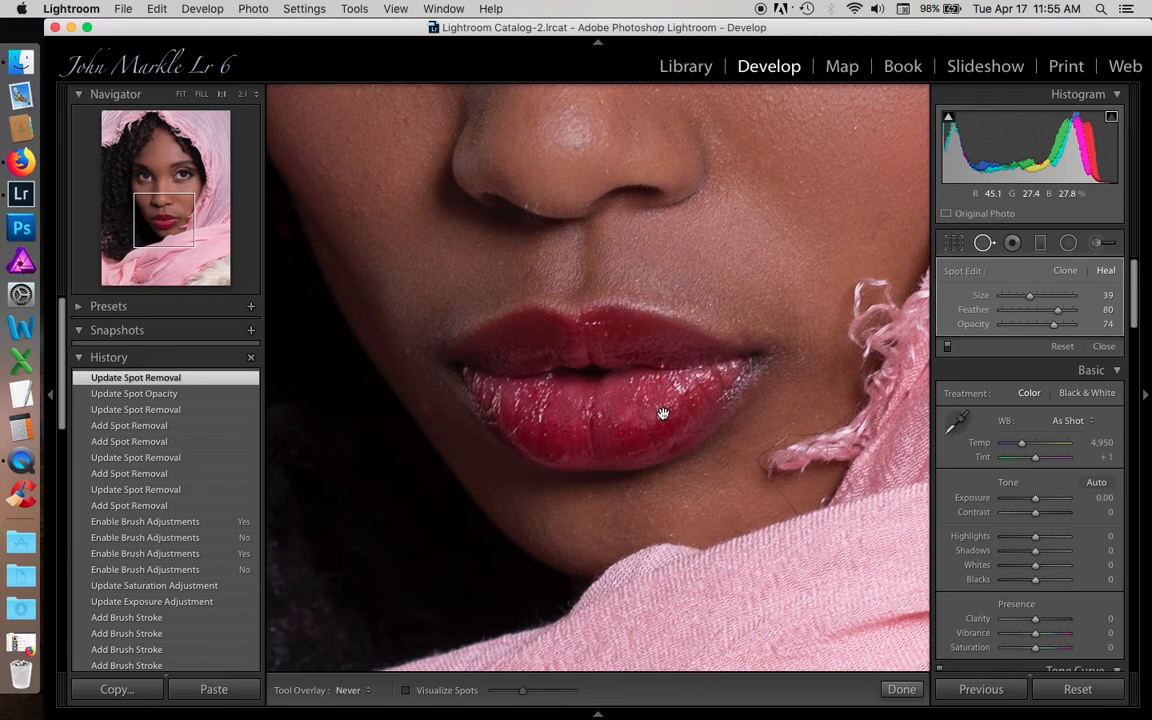
# - Heal the remaining scarf-side highlight on the lower lip with a size 39, opacity 74 spot sampled from the upper lip, and close Spot Removal
pyautogui.click(658, 417)
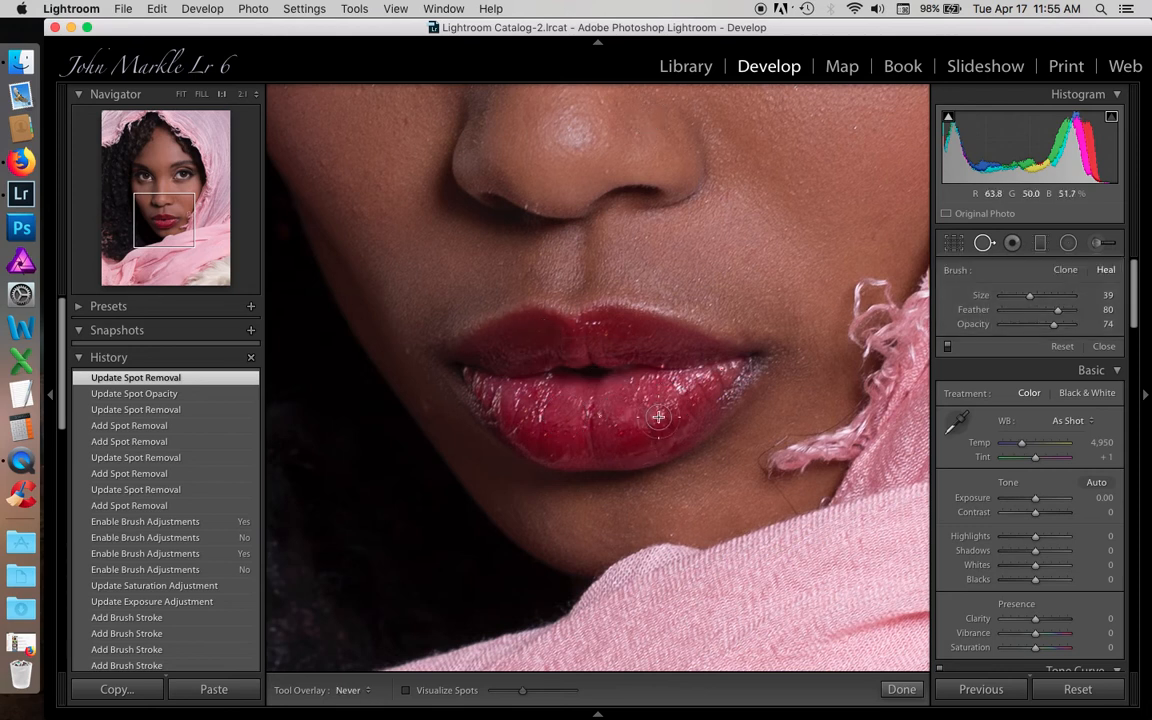
pyautogui.press('h')
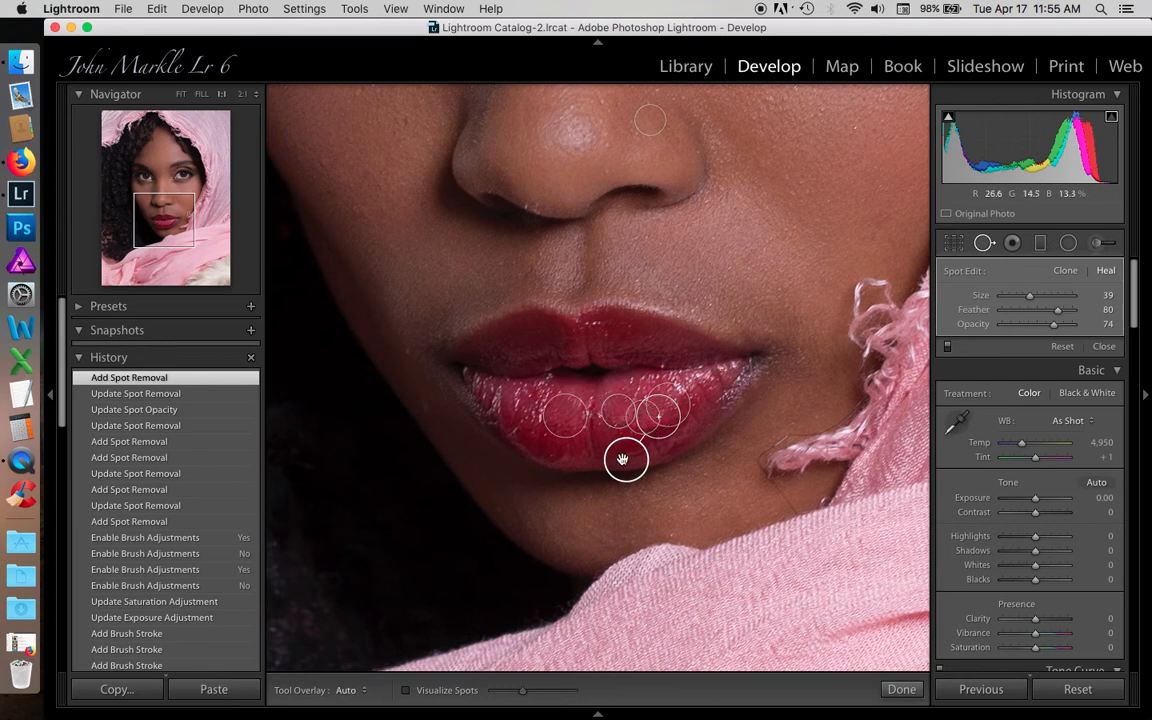
pyautogui.moveTo(622, 459); pyautogui.dragTo(526, 347)
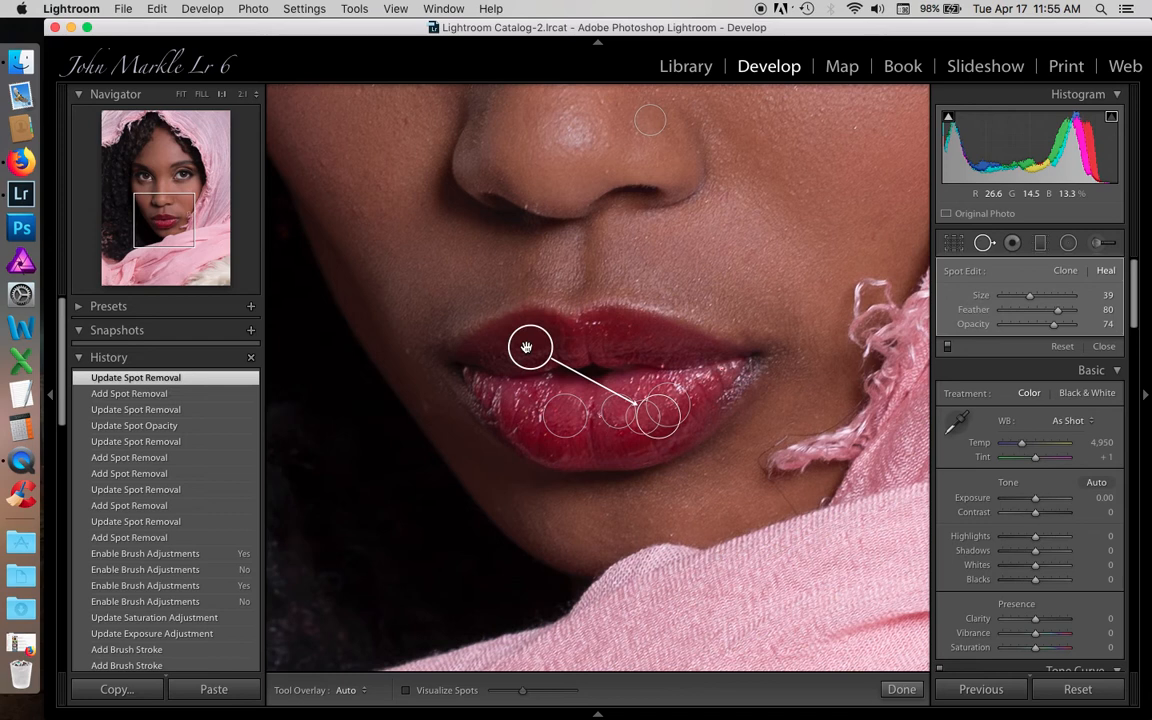
pyautogui.press('h')
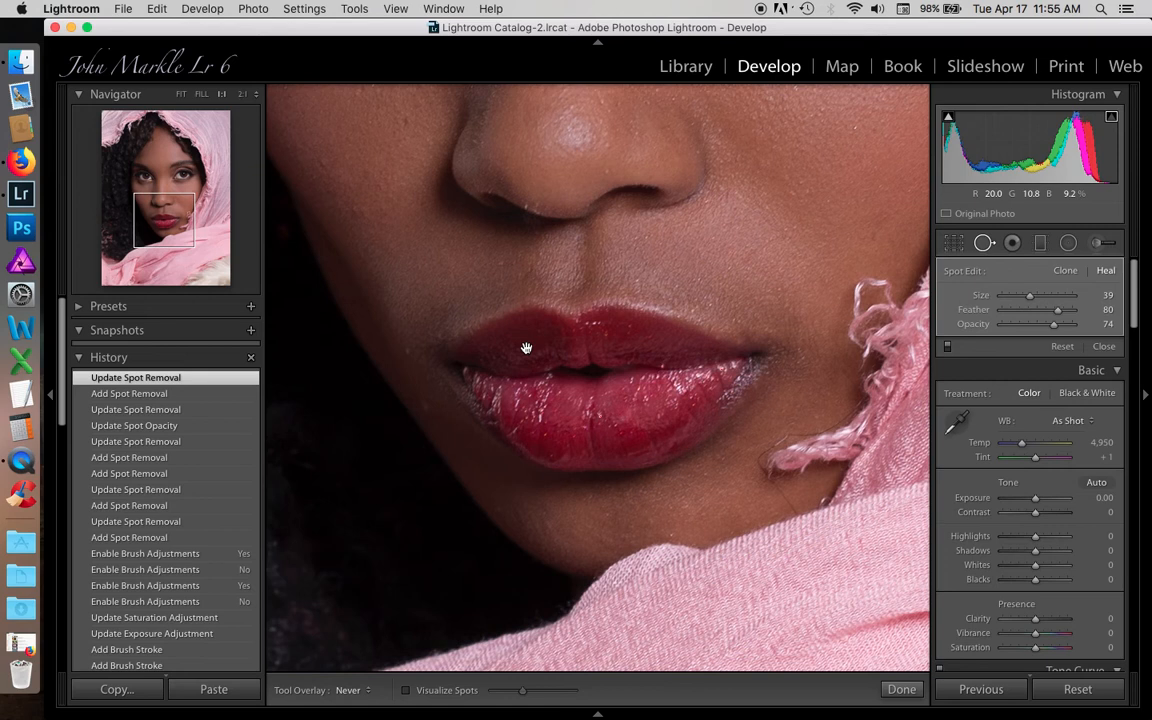
pyautogui.click(526, 347)
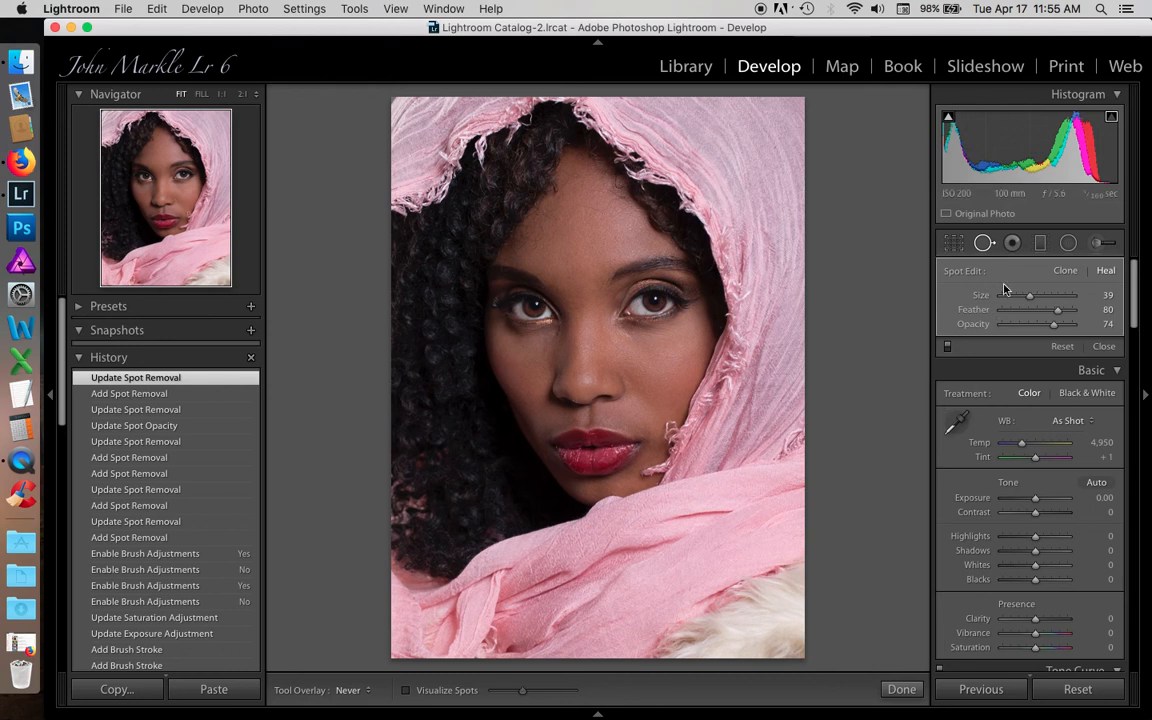
pyautogui.click(985, 243)
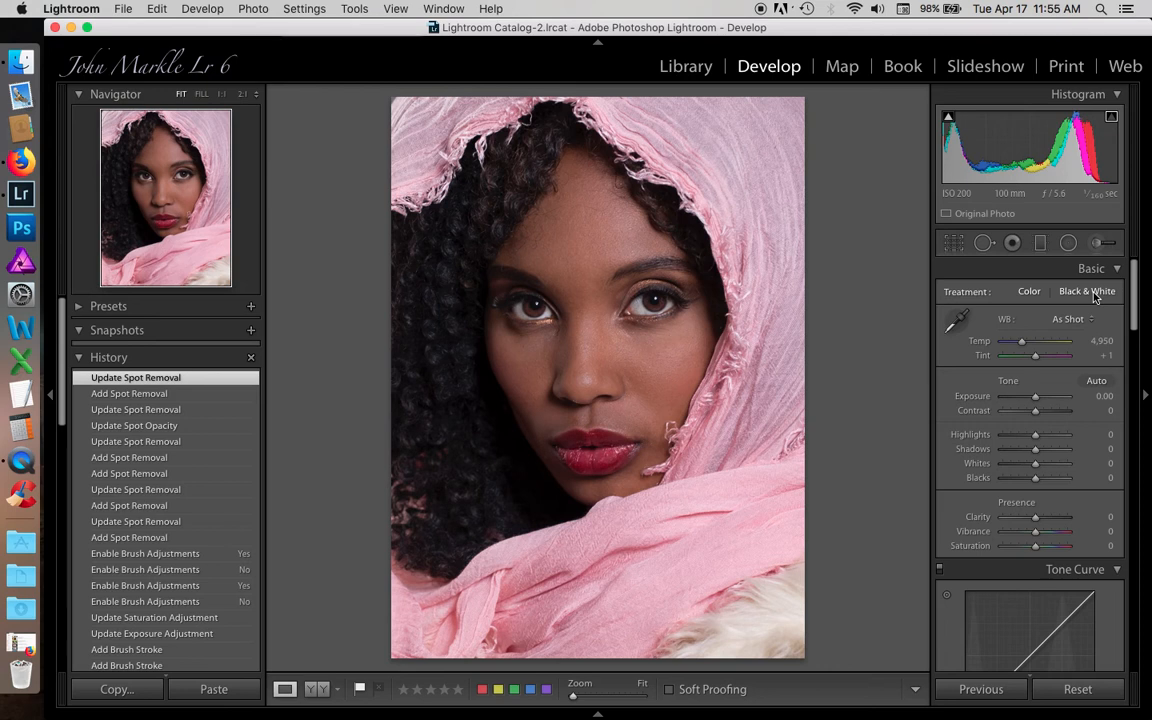
# - Convert the photo to black and white and set up an Adjustment Brush: Exposure 0.29, Clarity 25, size 18, feather 75, flow and density 59
pyautogui.click(1090, 292)
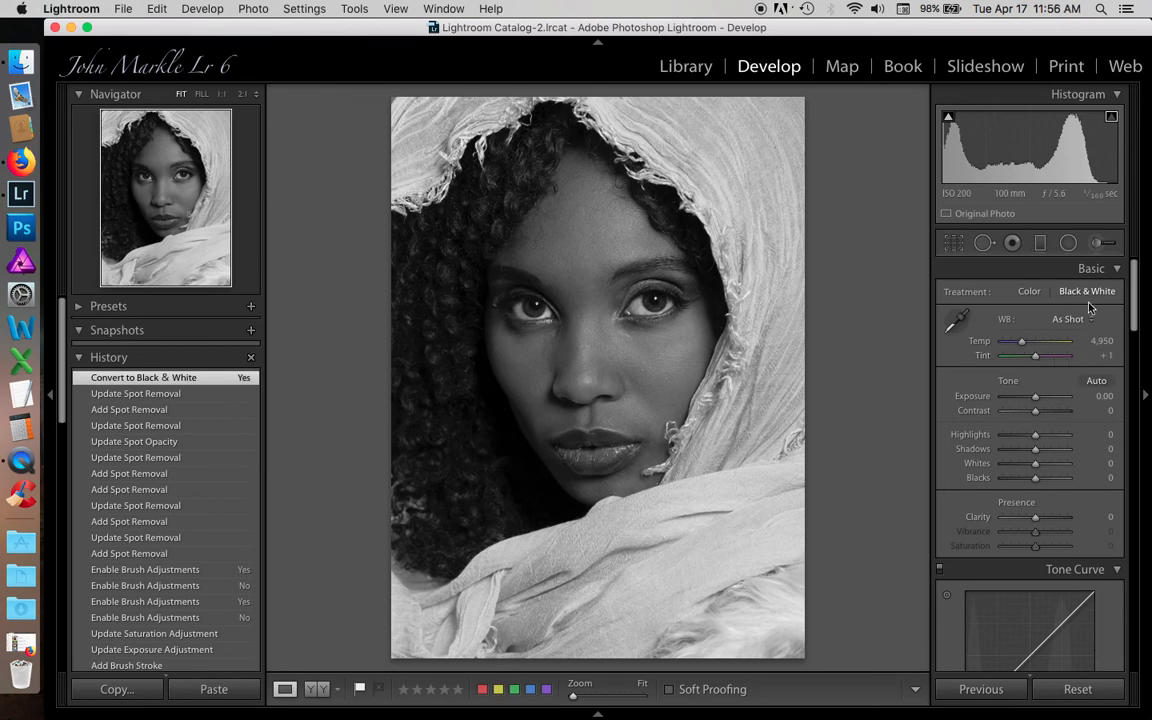
pyautogui.click(1095, 244)
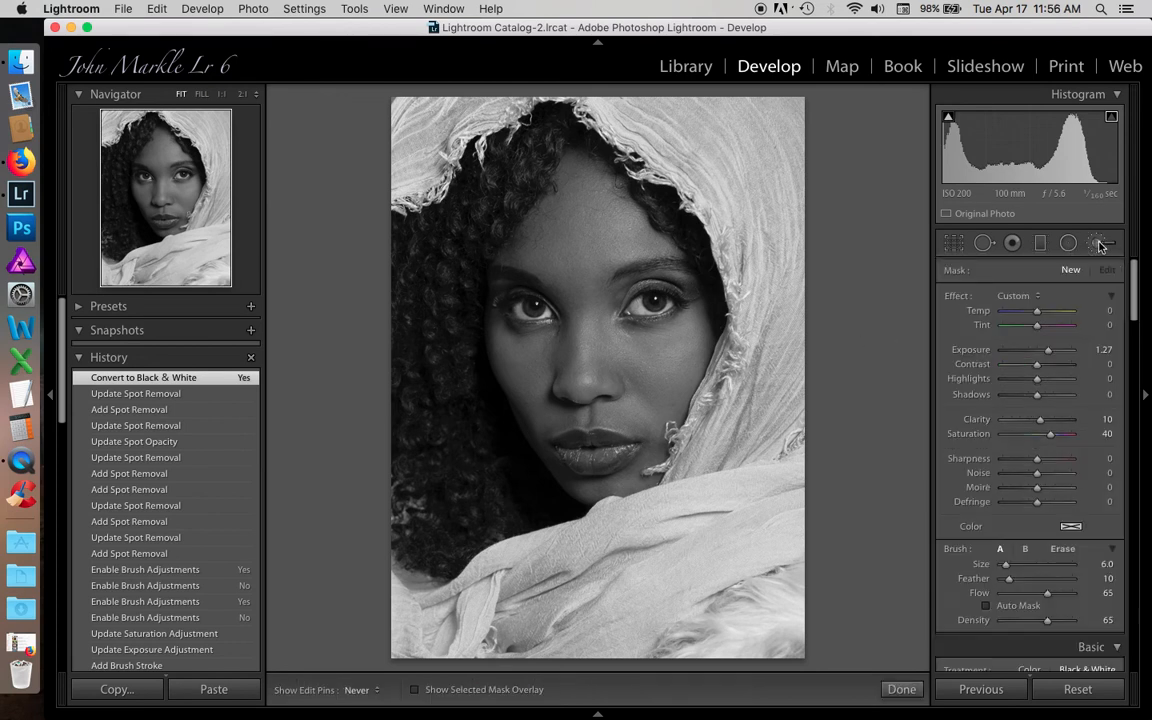
pyautogui.click(1039, 300)
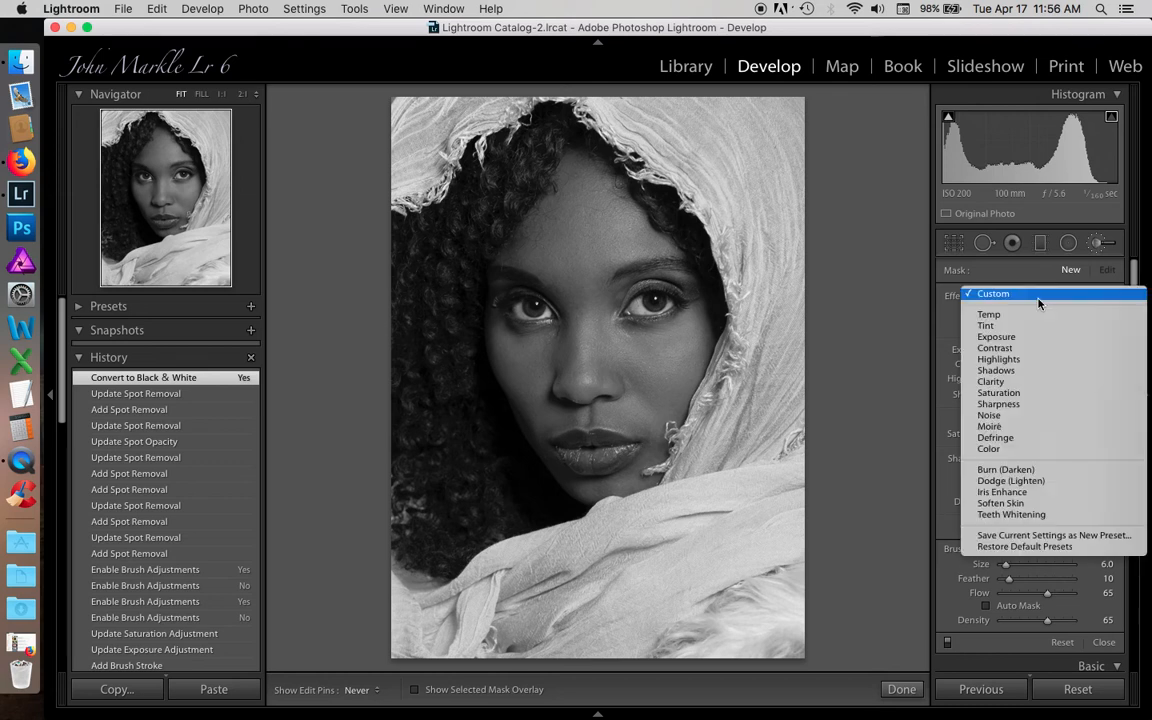
pyautogui.click(1007, 382)
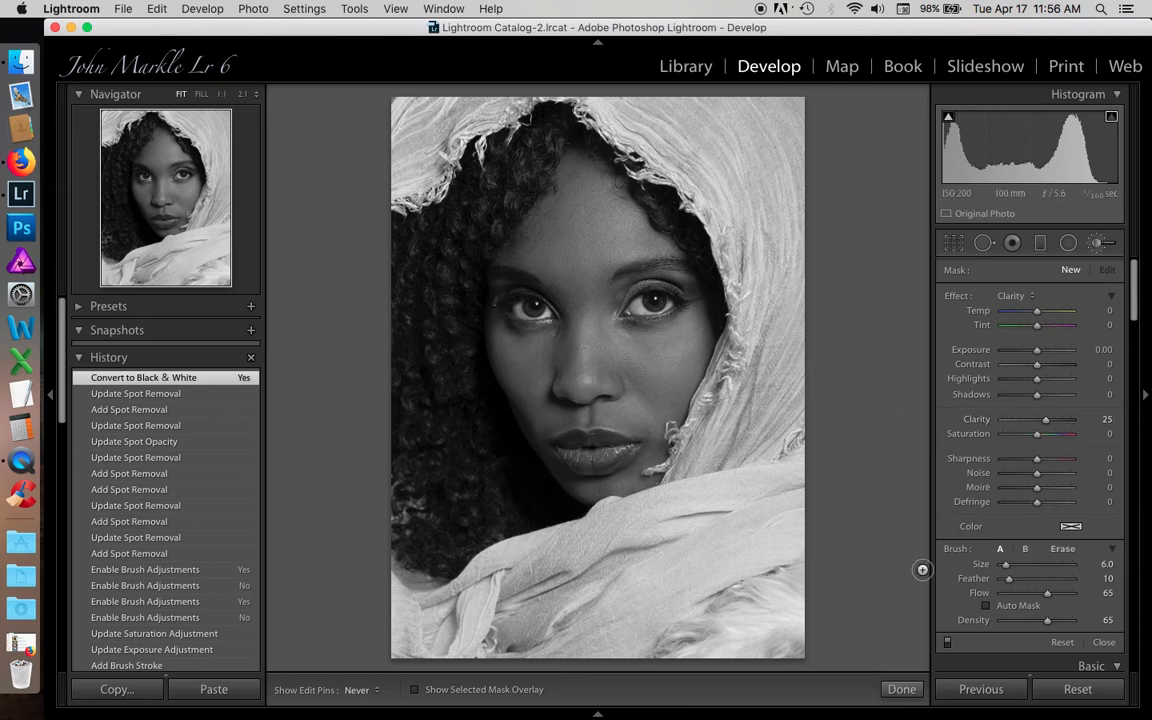
pyautogui.moveTo(1009, 580); pyautogui.dragTo(1057, 583)
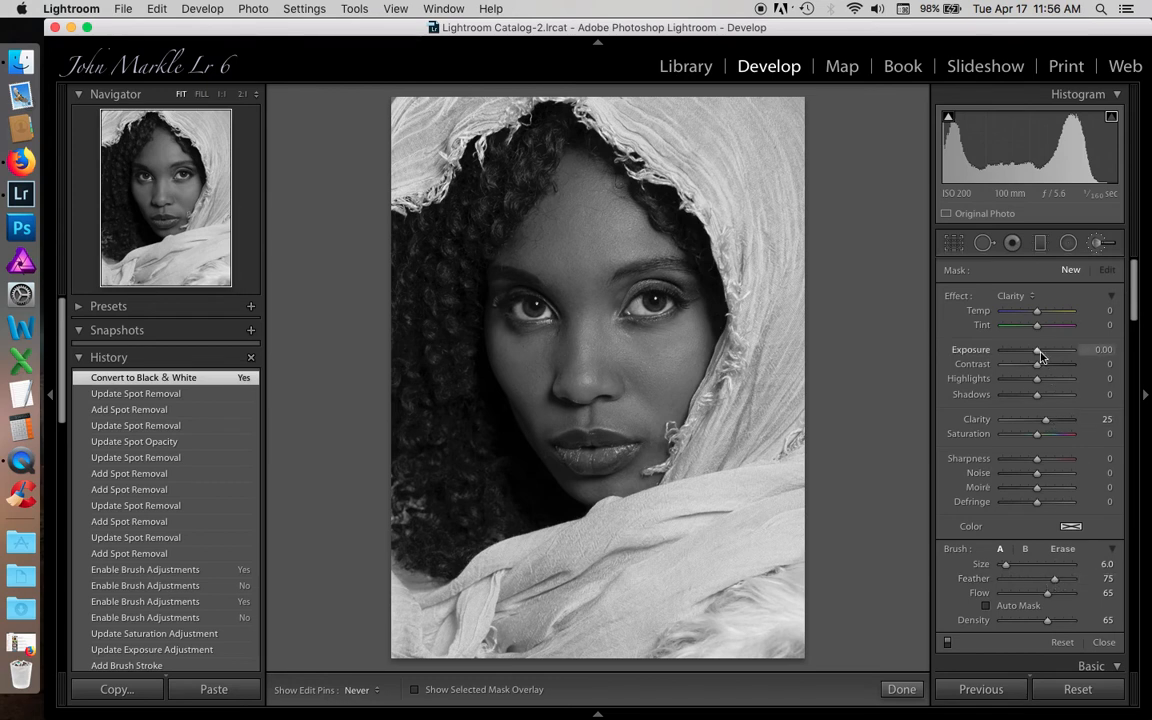
pyautogui.moveTo(1040, 355); pyautogui.dragTo(1041, 352)
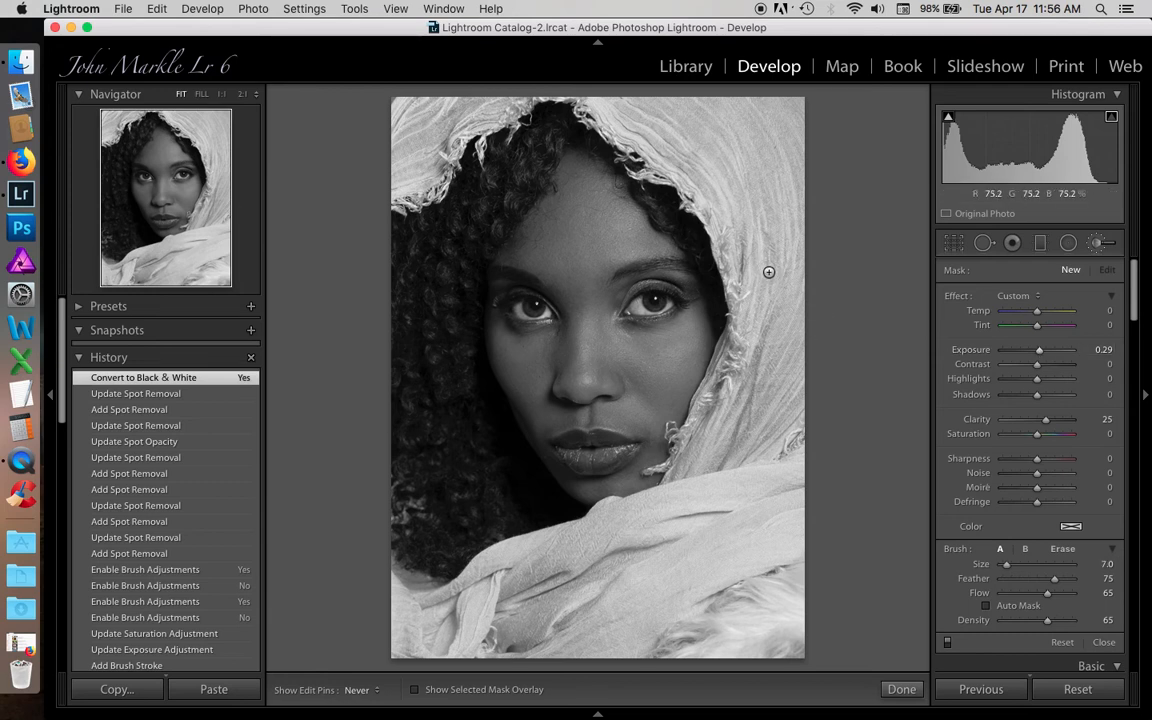
pyautogui.scroll(7, 768, 272)
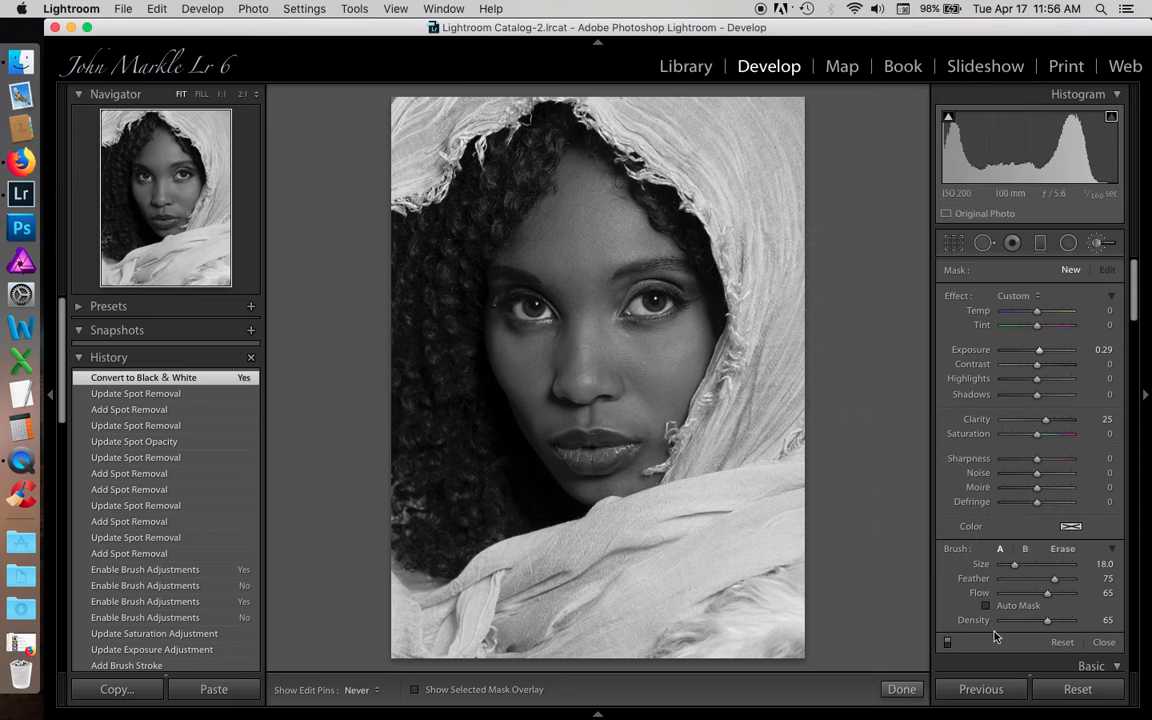
pyautogui.moveTo(1047, 593); pyautogui.dragTo(1043, 620)
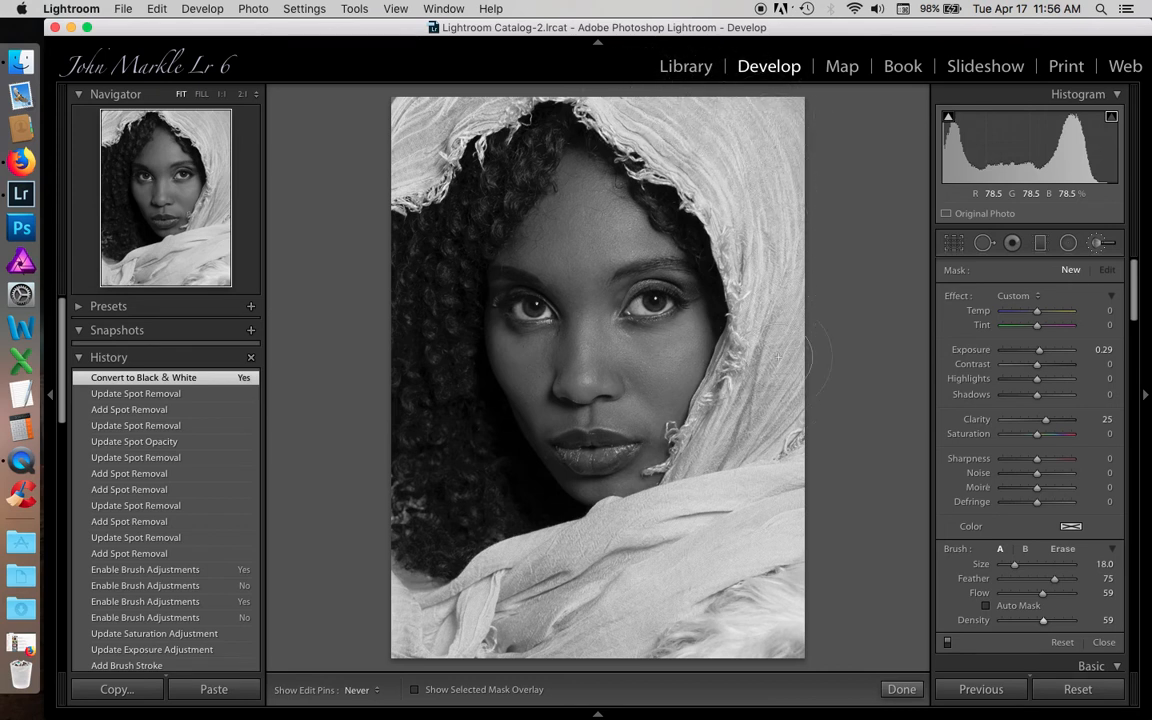
# - Brush the adjustment over the scarf around the head on both sides and set its Exposure to 0.63
pyautogui.moveTo(747, 403)
pyautogui.mouseDown()
pyautogui.moveTo(712, 445)
pyautogui.moveTo(853, 513)
pyautogui.mouseUp()
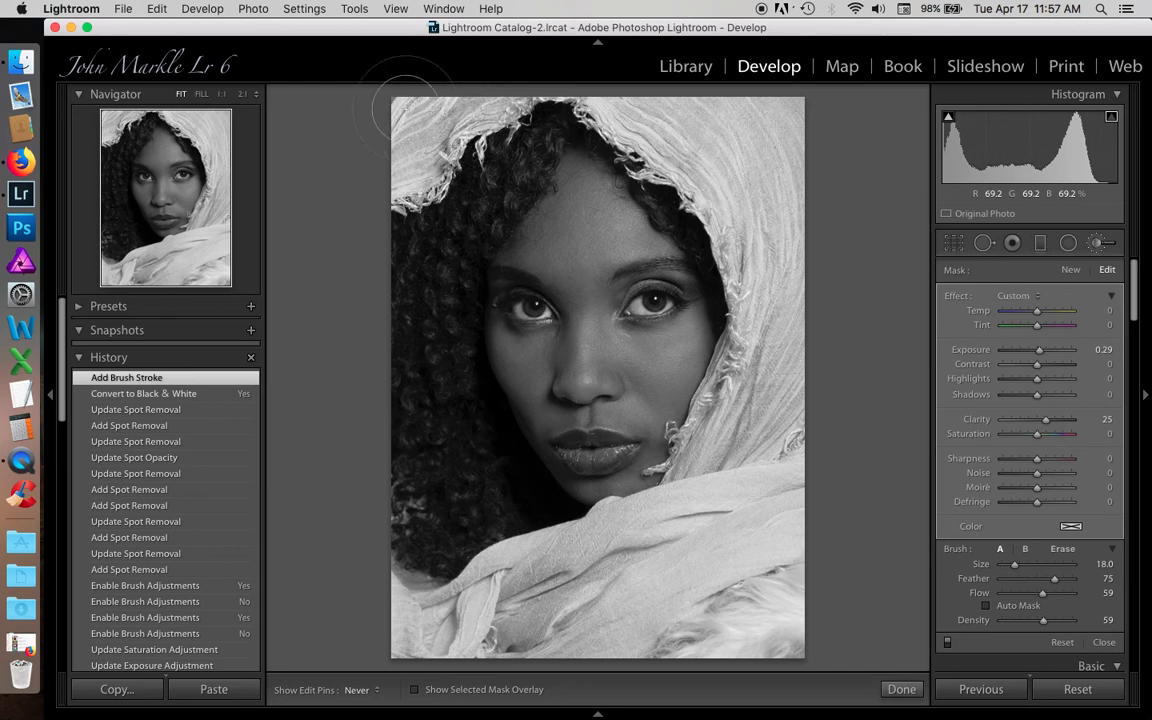
pyautogui.moveTo(683, 128); pyautogui.dragTo(818, 519)
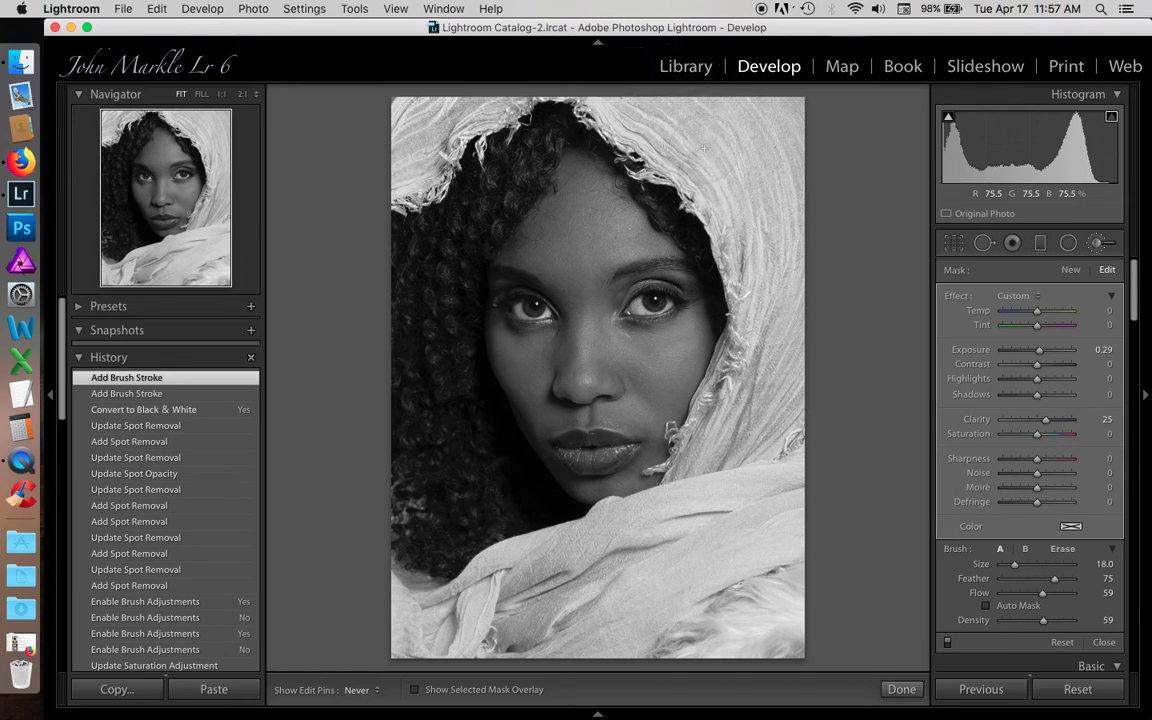
pyautogui.click(760, 200)
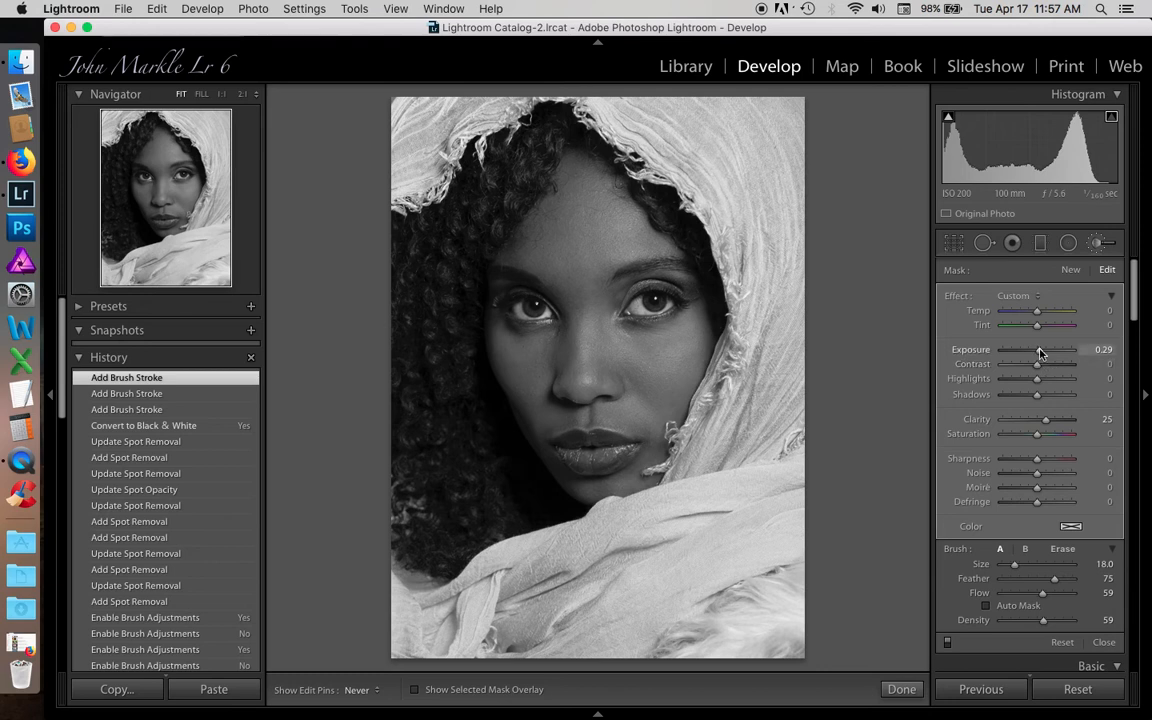
pyautogui.moveTo(1038, 350); pyautogui.dragTo(1043, 352)
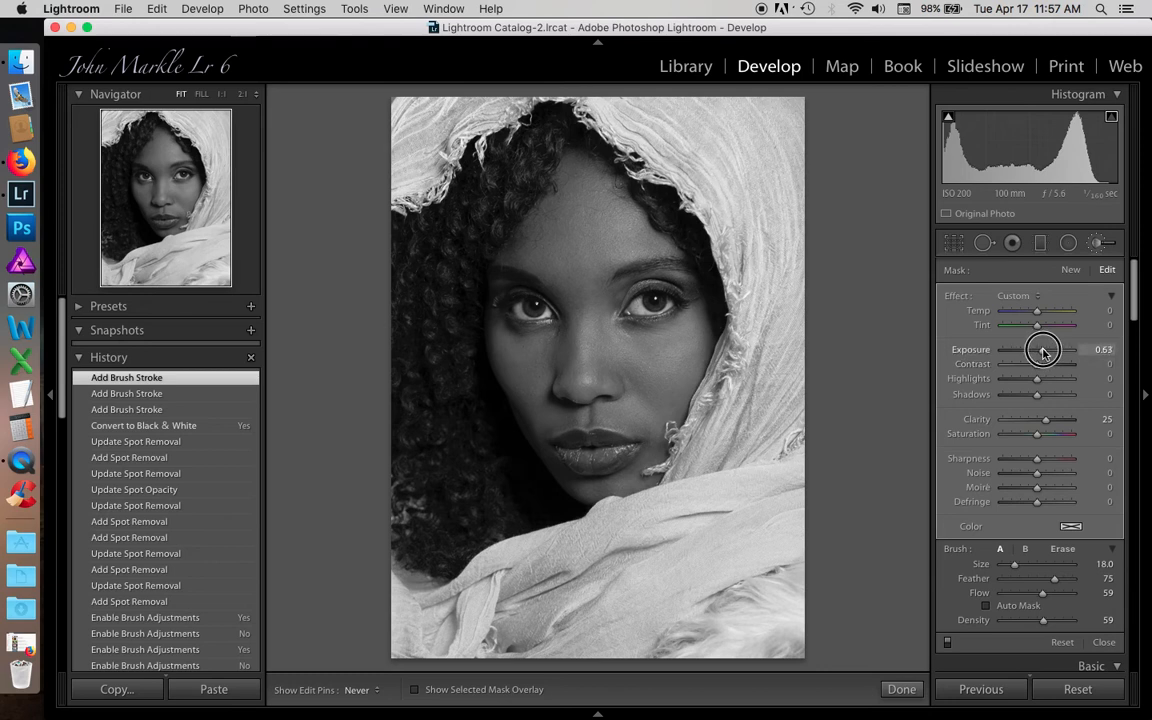
pyautogui.moveTo(1043, 352); pyautogui.dragTo(1043, 352)
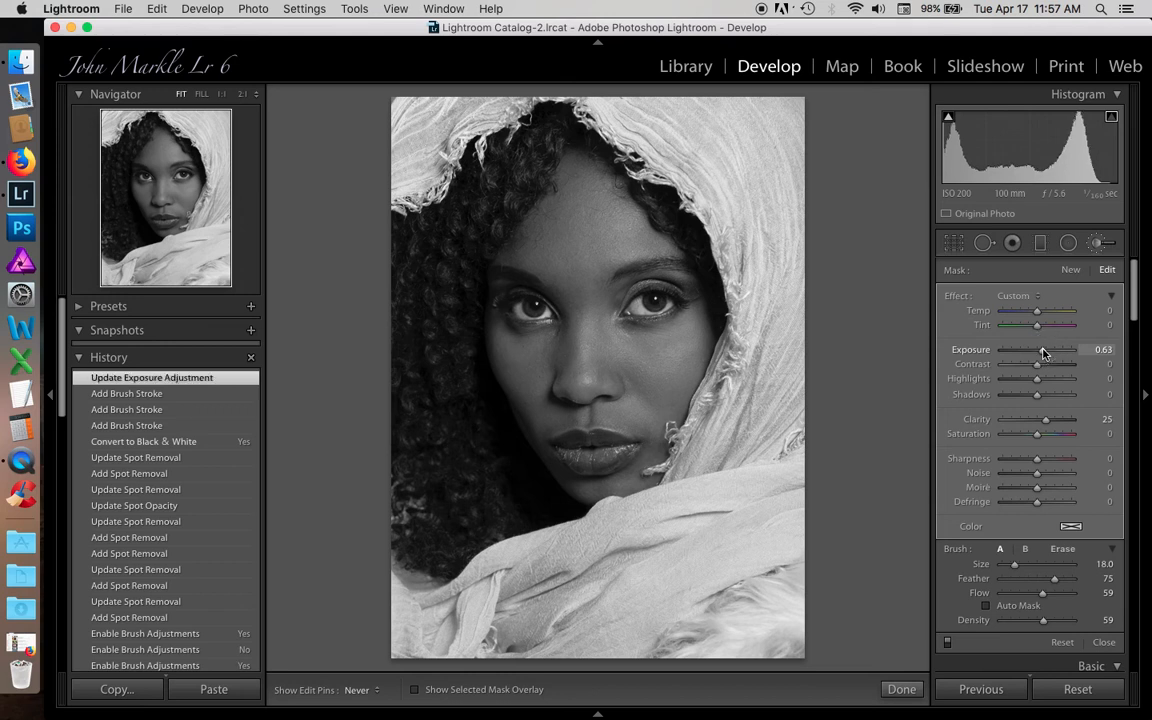
# - Extend the head scarf mask along its frayed inner edges using a size 7 brush with Auto Mask, checking coverage with the mask overlay
pyautogui.press('o')
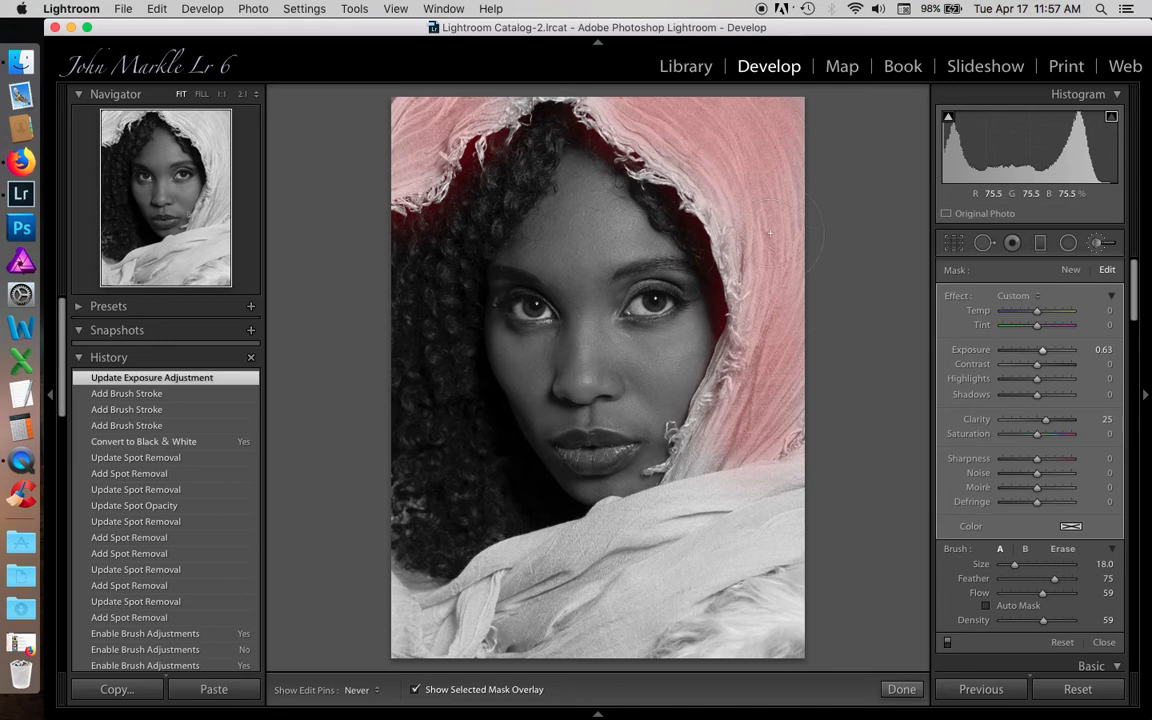
pyautogui.scroll(-6, 802, 284)
pyautogui.scroll(-3, 802, 284)
pyautogui.click(987, 606)
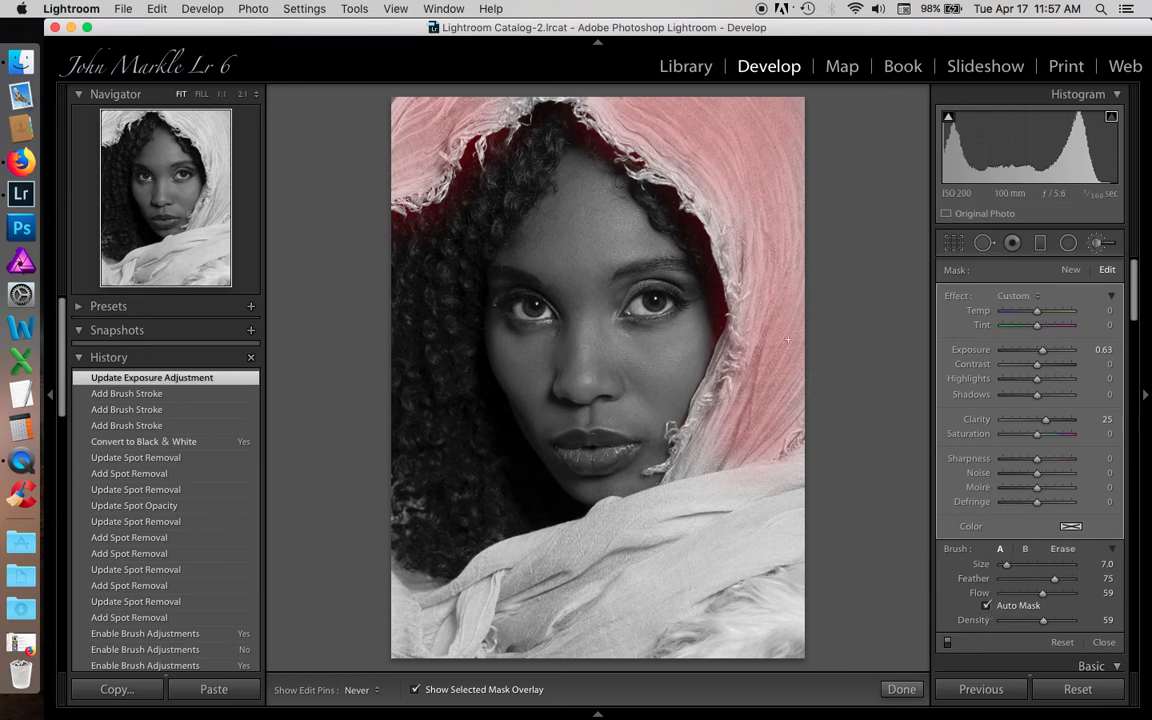
pyautogui.moveTo(749, 316)
pyautogui.mouseDown()
pyautogui.moveTo(730, 217)
pyautogui.moveTo(697, 183)
pyautogui.moveTo(725, 208)
pyautogui.moveTo(750, 316)
pyautogui.moveTo(740, 329)
pyautogui.moveTo(733, 267)
pyautogui.moveTo(694, 197)
pyautogui.moveTo(568, 82)
pyautogui.moveTo(674, 175)
pyautogui.moveTo(653, 134)
pyautogui.moveTo(588, 124)
pyautogui.mouseUp()
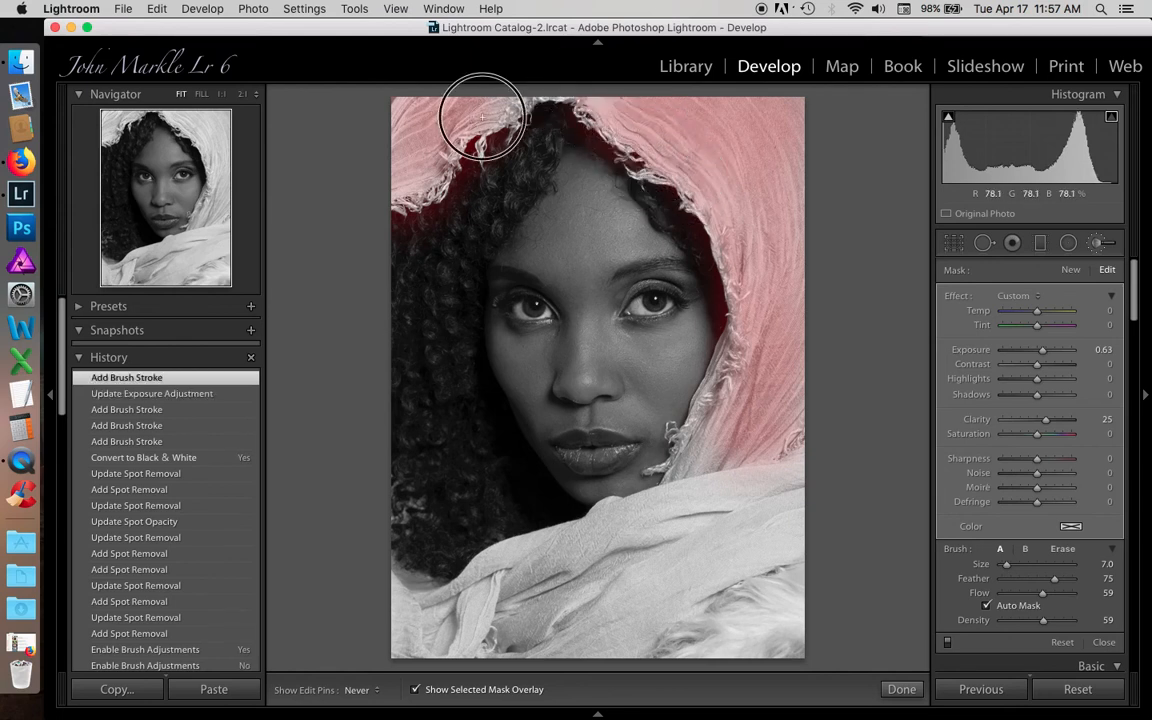
pyautogui.moveTo(518, 101)
pyautogui.mouseDown()
pyautogui.moveTo(560, 96)
pyautogui.moveTo(461, 129)
pyautogui.moveTo(422, 183)
pyautogui.moveTo(398, 189)
pyautogui.moveTo(440, 187)
pyautogui.moveTo(395, 182)
pyautogui.mouseUp()
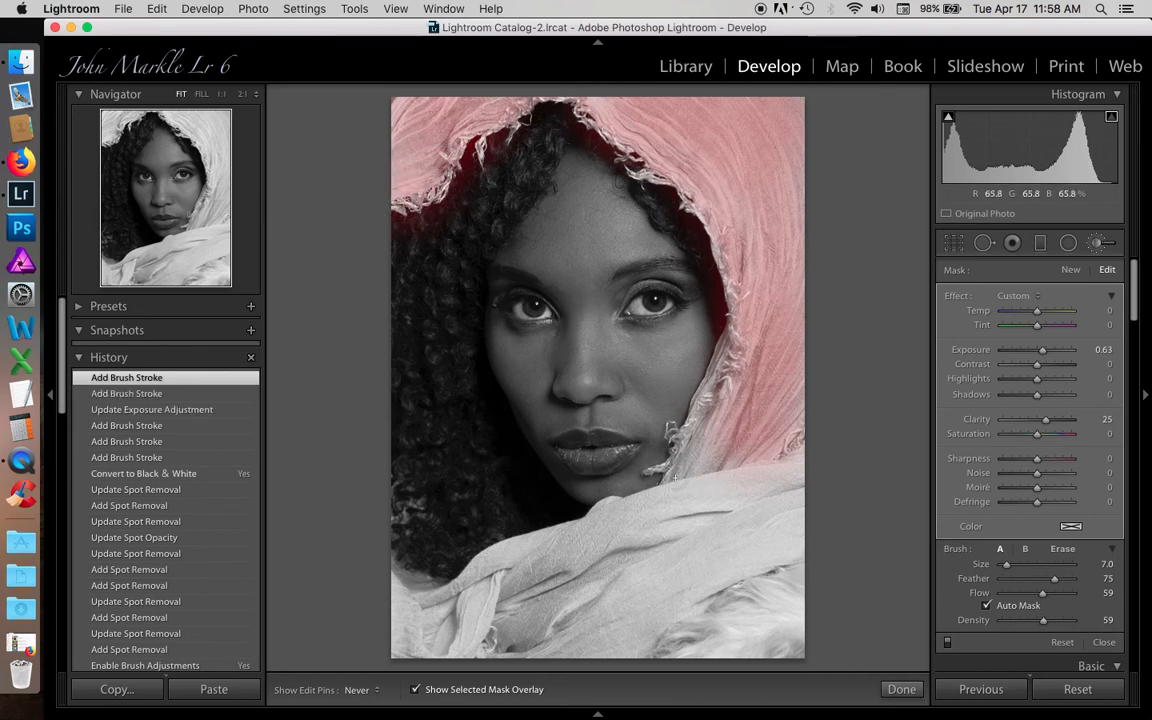
pyautogui.moveTo(683, 465)
pyautogui.mouseDown()
pyautogui.moveTo(705, 438)
pyautogui.moveTo(733, 340)
pyautogui.moveTo(679, 472)
pyautogui.moveTo(802, 443)
pyautogui.moveTo(782, 452)
pyautogui.moveTo(781, 436)
pyautogui.moveTo(674, 424)
pyautogui.mouseUp()
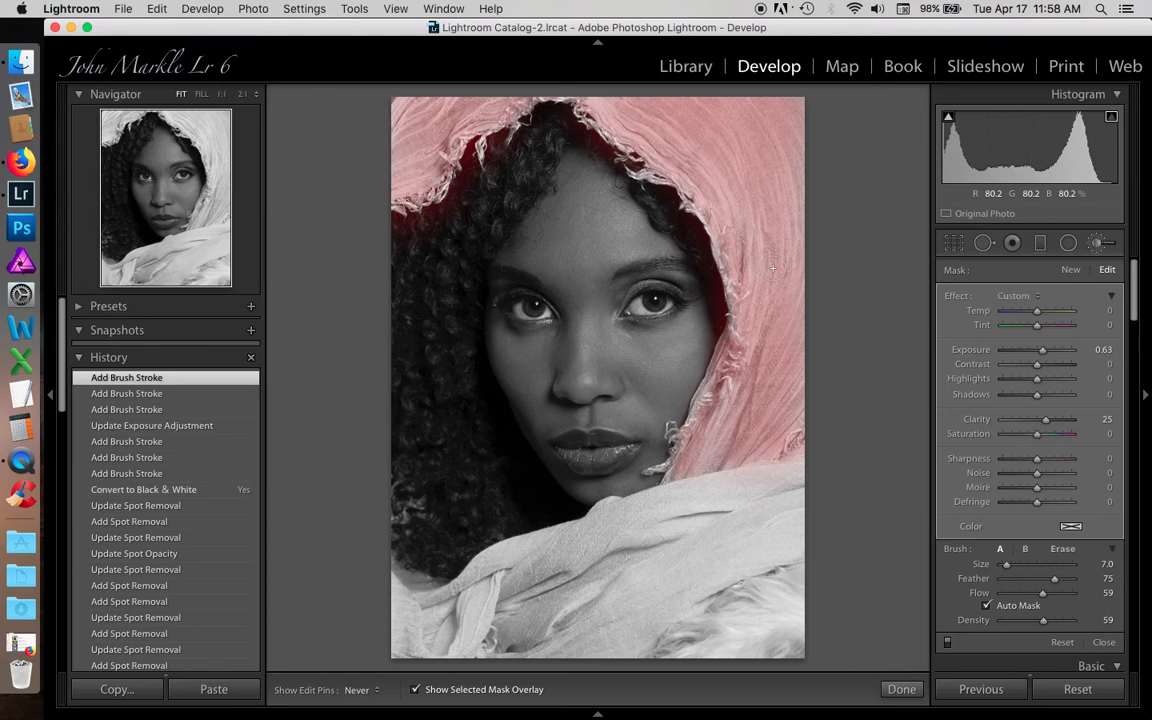
pyautogui.press('o')
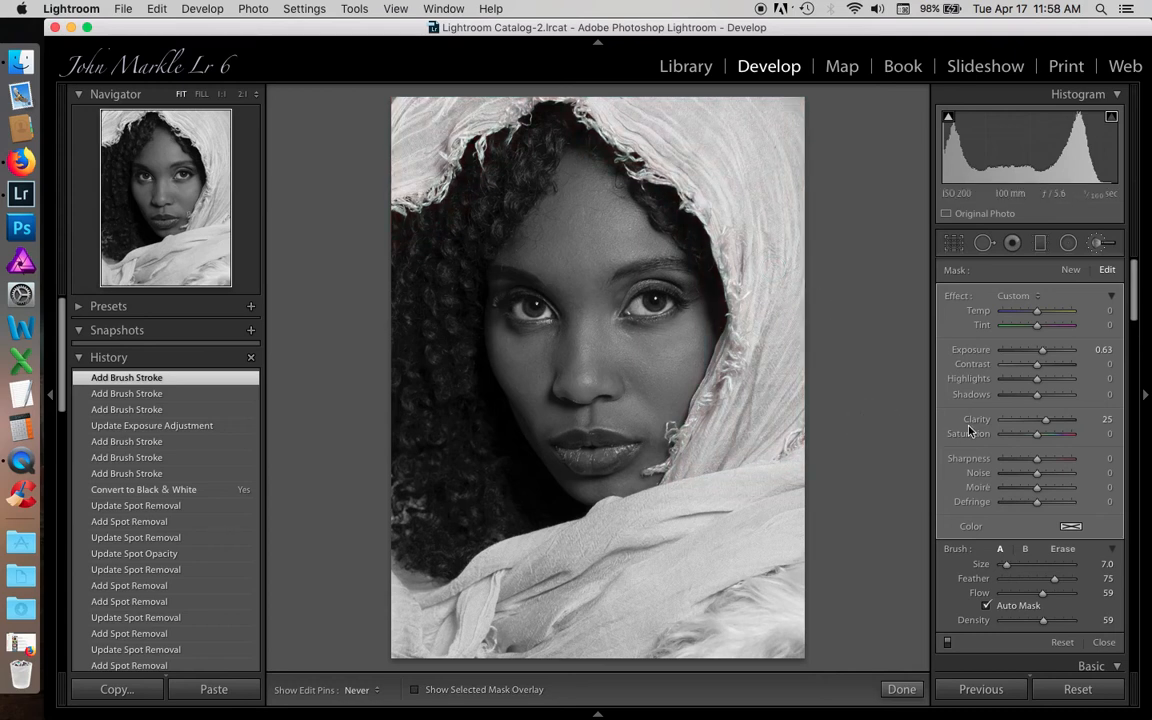
# - Set the head scarf adjustment to Exposure 0.81 and Clarity 39
pyautogui.click(1042, 352)
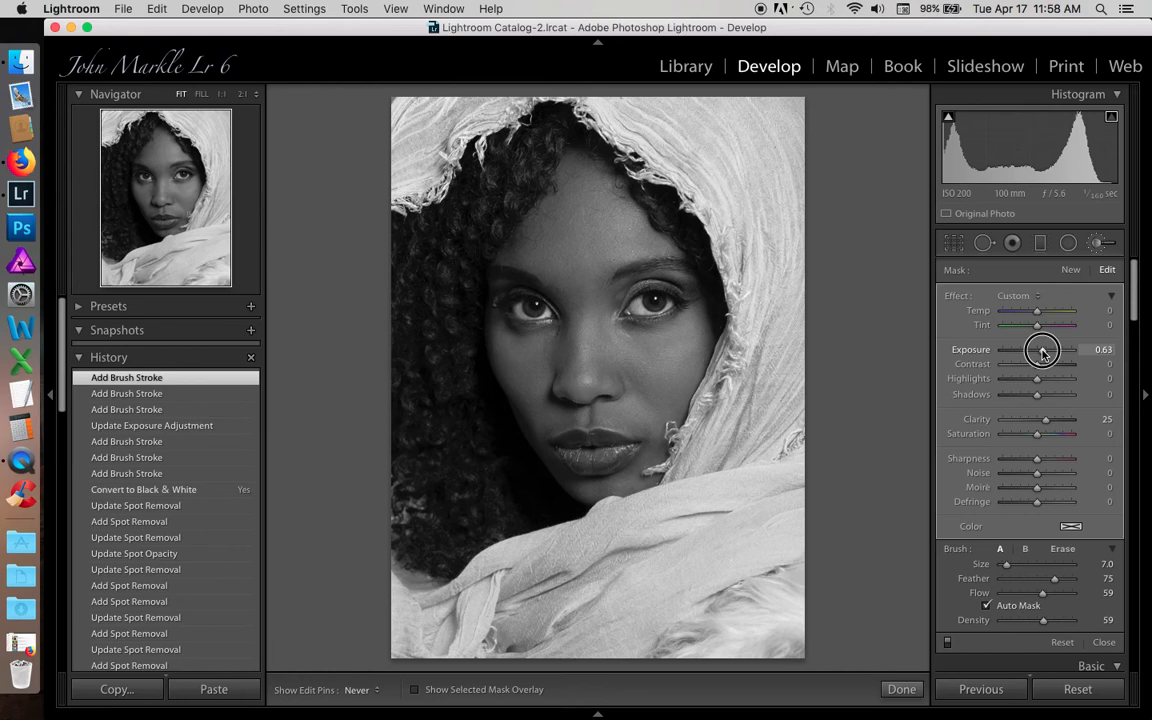
pyautogui.moveTo(1042, 352); pyautogui.dragTo(1044, 352)
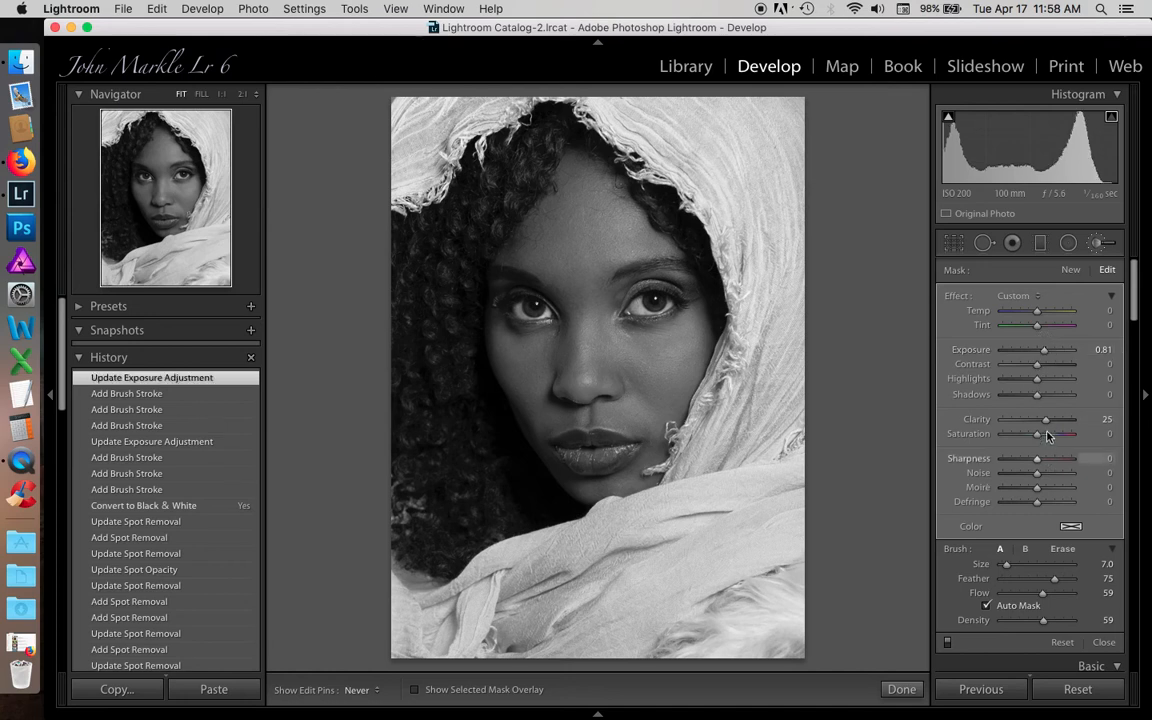
pyautogui.moveTo(1046, 420); pyautogui.dragTo(1052, 422)
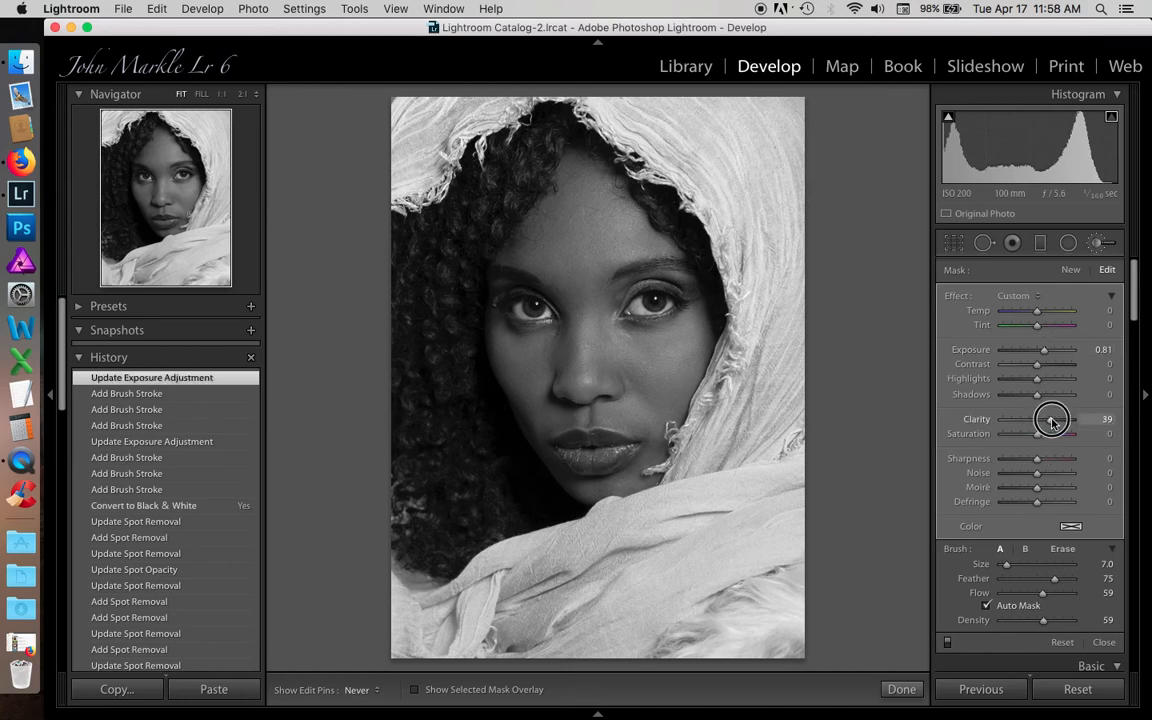
pyautogui.moveTo(1052, 422); pyautogui.dragTo(1052, 422)
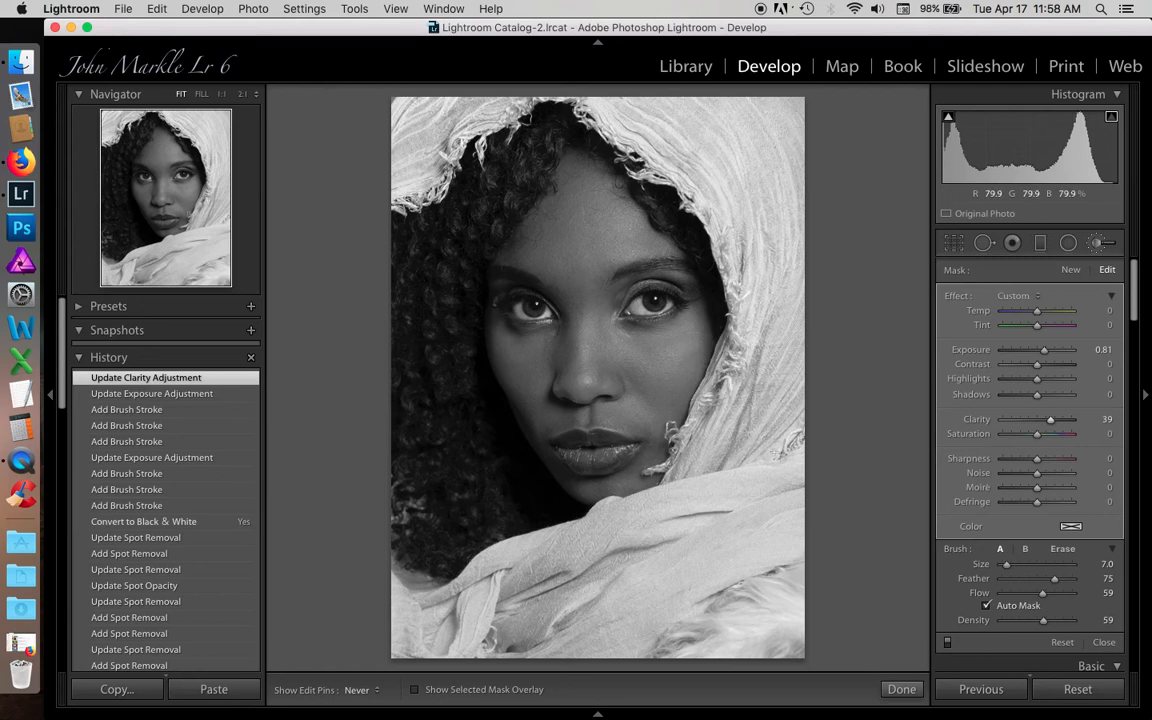
# - Start a new brush adjustment and paint the scarf folds below the chin at size 11 with Auto Mask, checking coverage with the mask overlay
pyautogui.click(1070, 270)
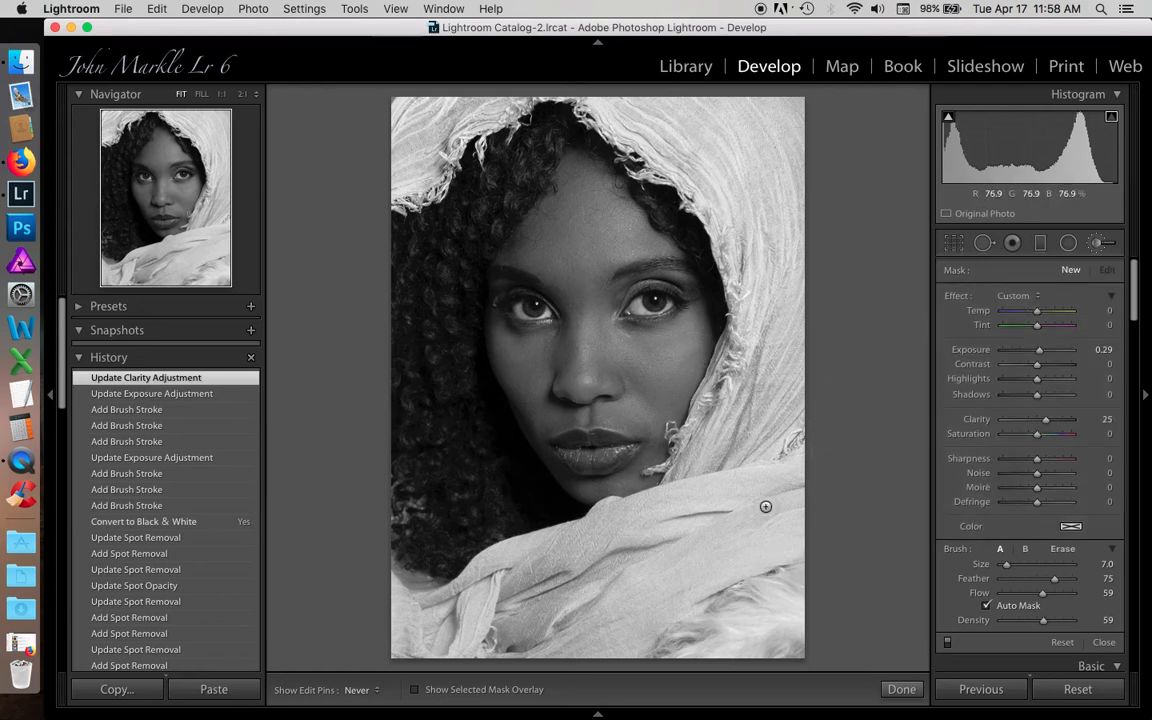
pyautogui.press(']')
pyautogui.press(']')
pyautogui.press(']')
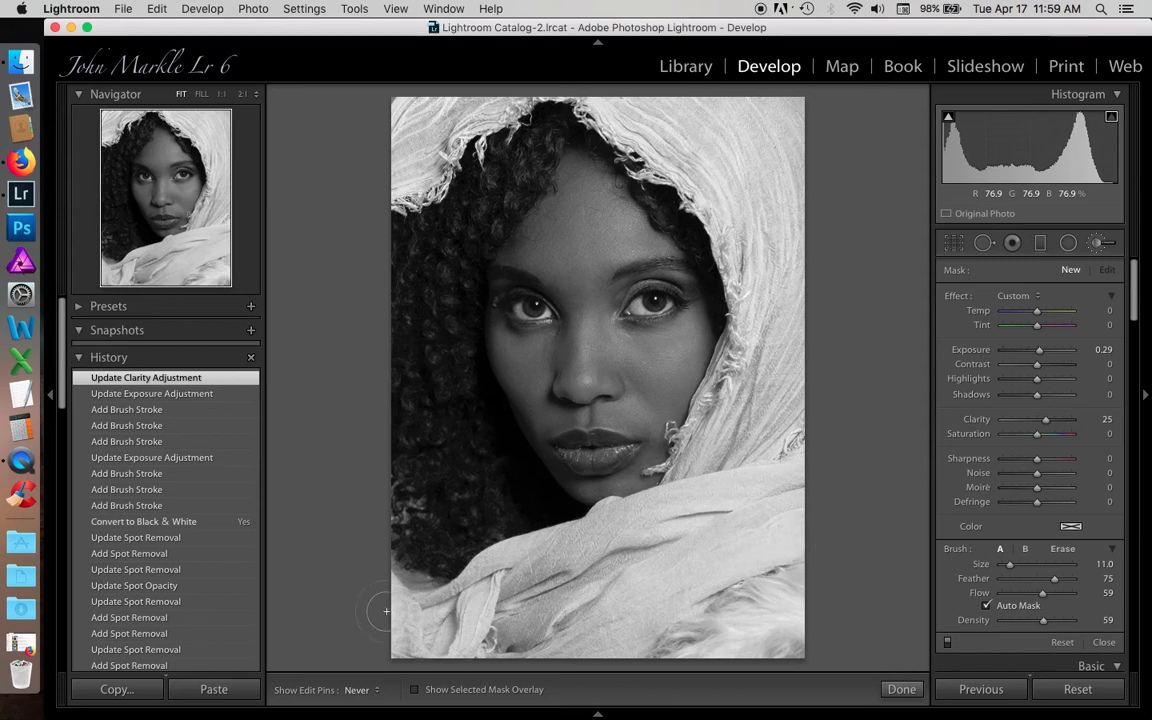
pyautogui.moveTo(560, 560); pyautogui.dragTo(785, 490)
pyautogui.press('o')
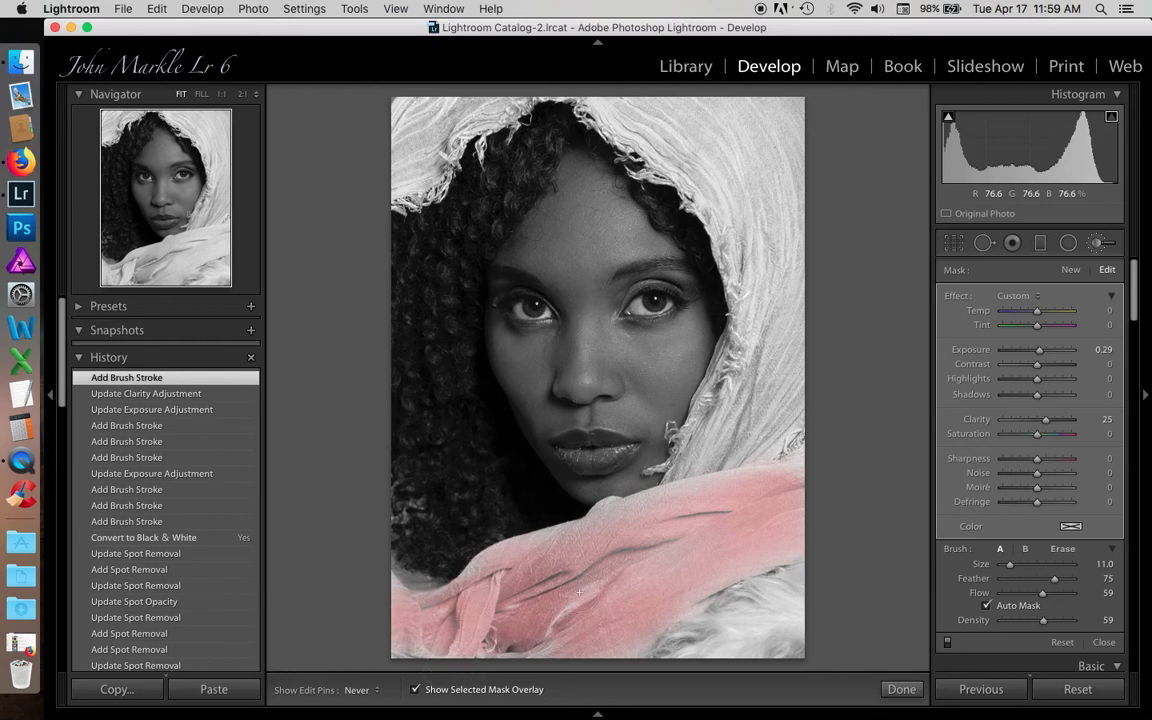
pyautogui.moveTo(446, 649); pyautogui.dragTo(403, 597)
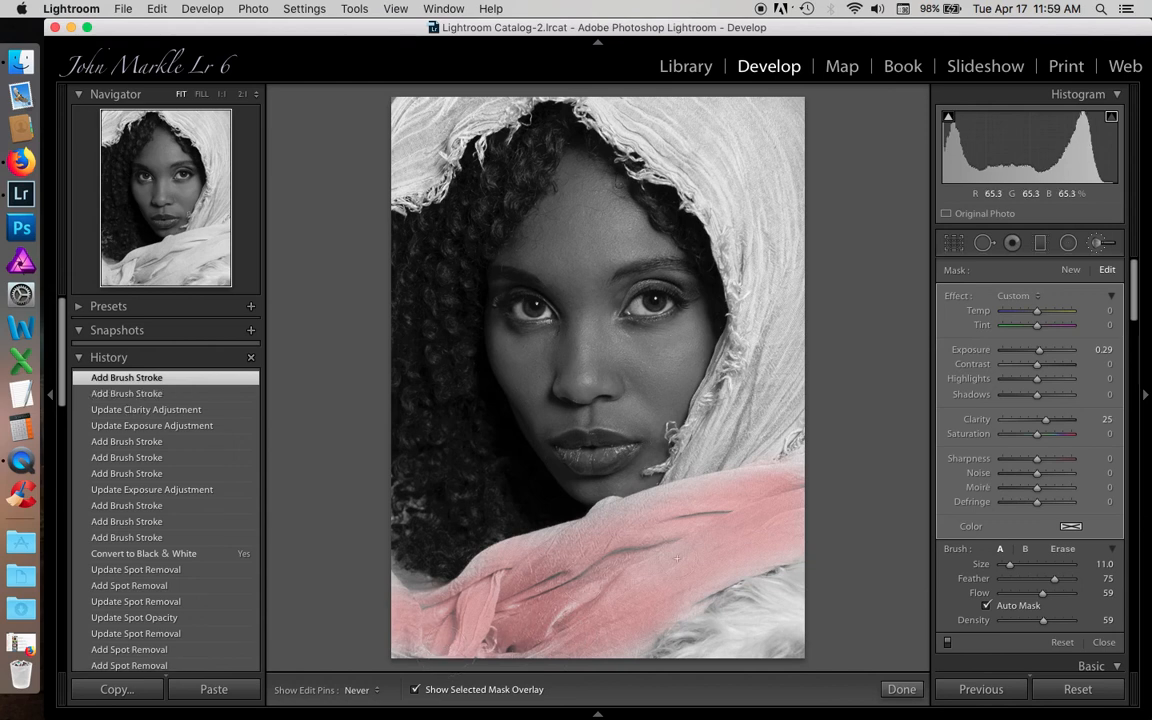
pyautogui.press('o')
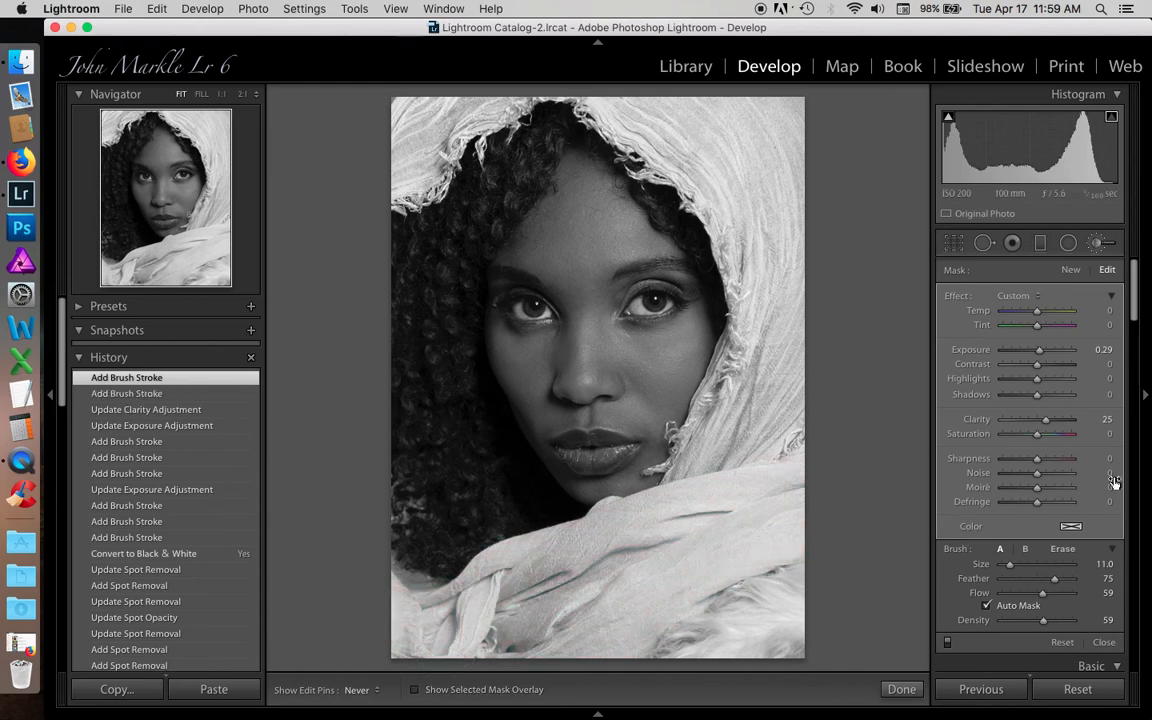
# - Set the lower scarf adjustment to Exposure 0.66, Clarity 33 and Sharpness 30, and set the edit pins to always show
pyautogui.moveTo(1040, 352); pyautogui.dragTo(1041, 352)
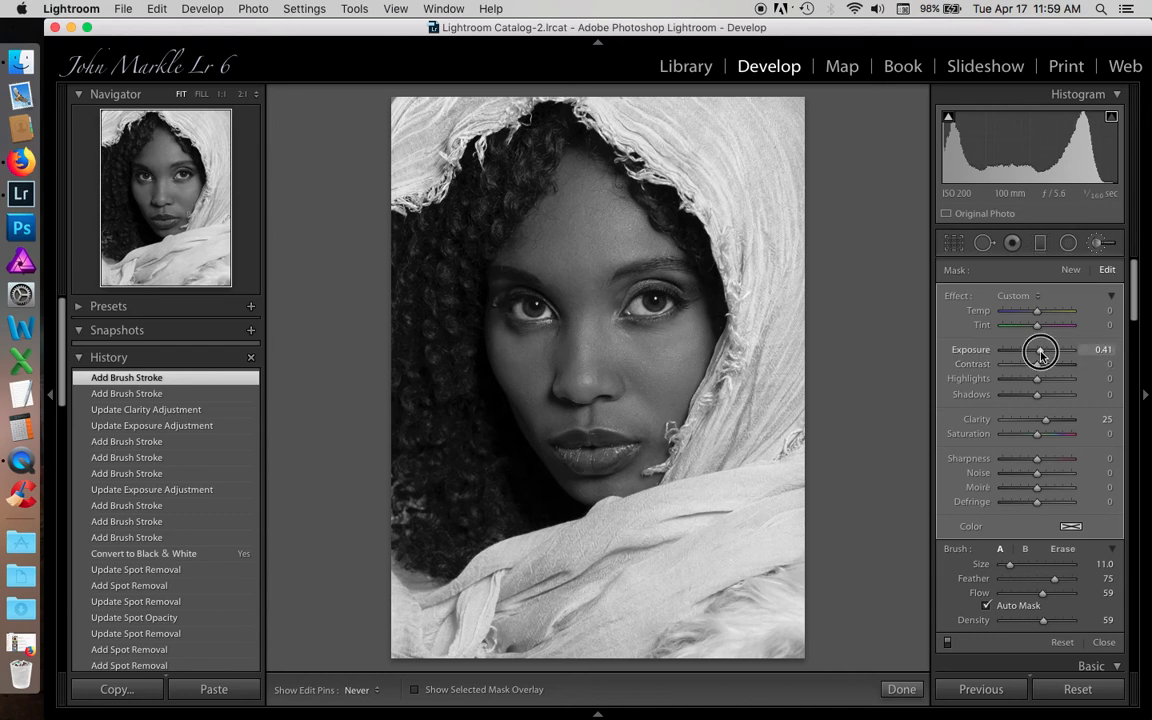
pyautogui.moveTo(1040, 352); pyautogui.dragTo(1041, 356)
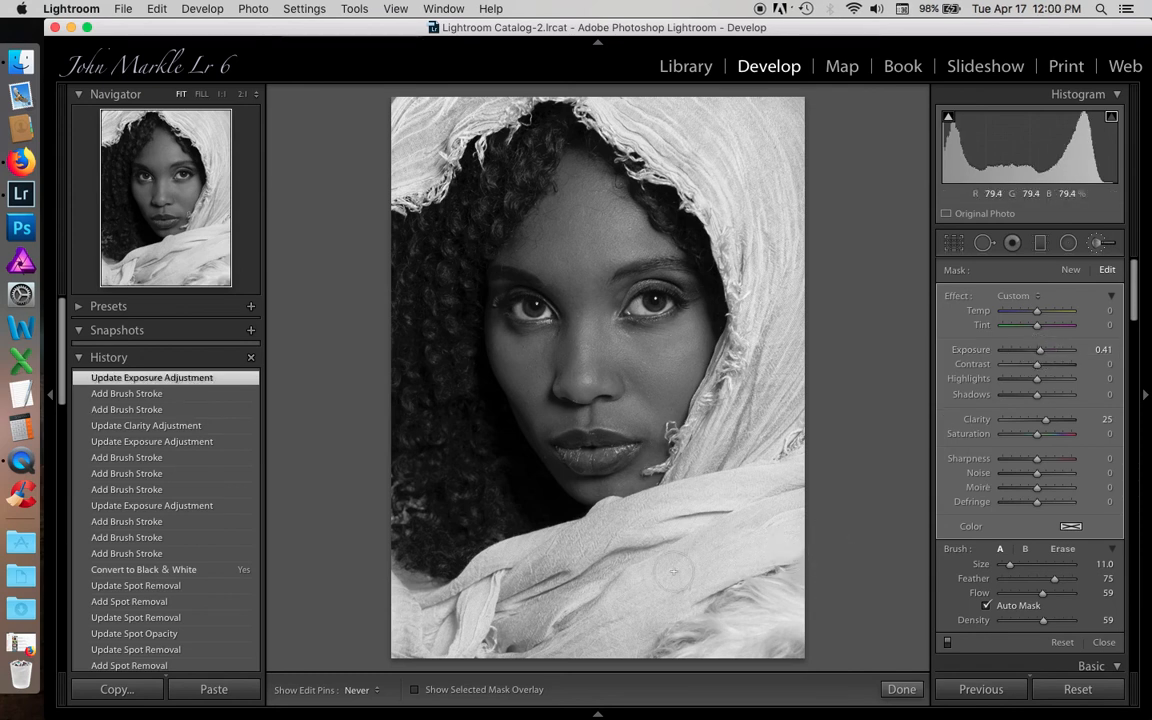
pyautogui.press('z')
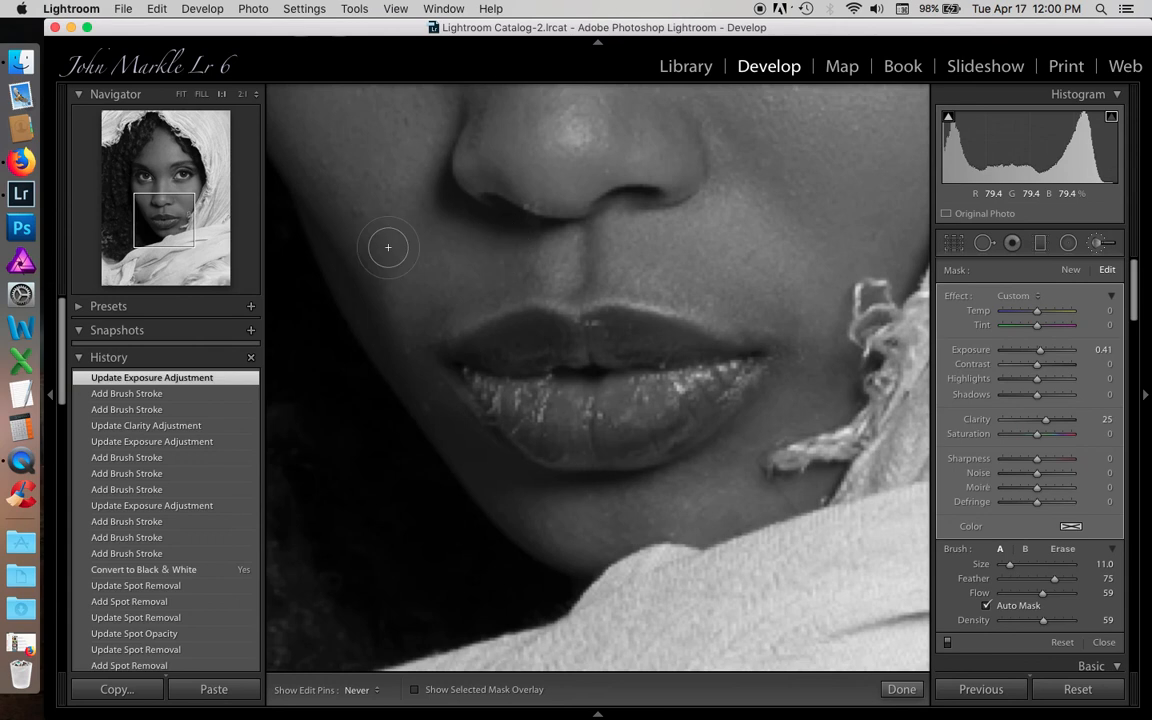
pyautogui.moveTo(137, 228); pyautogui.dragTo(203, 243)
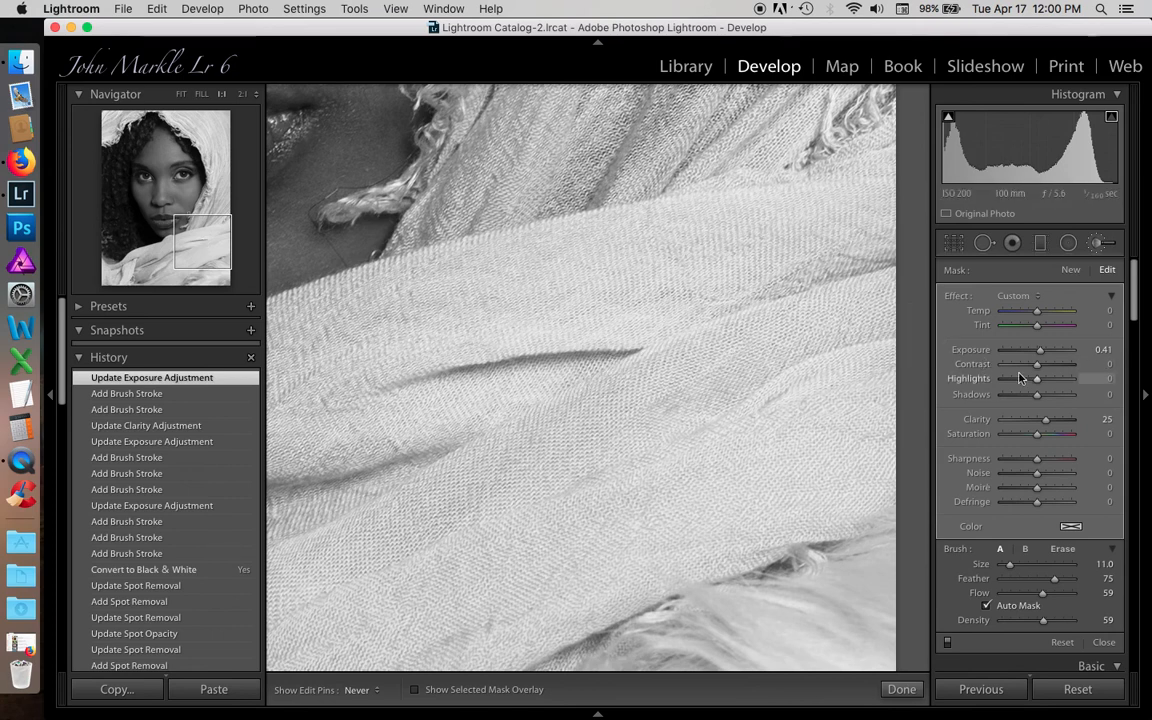
pyautogui.moveTo(1039, 354); pyautogui.dragTo(1043, 355)
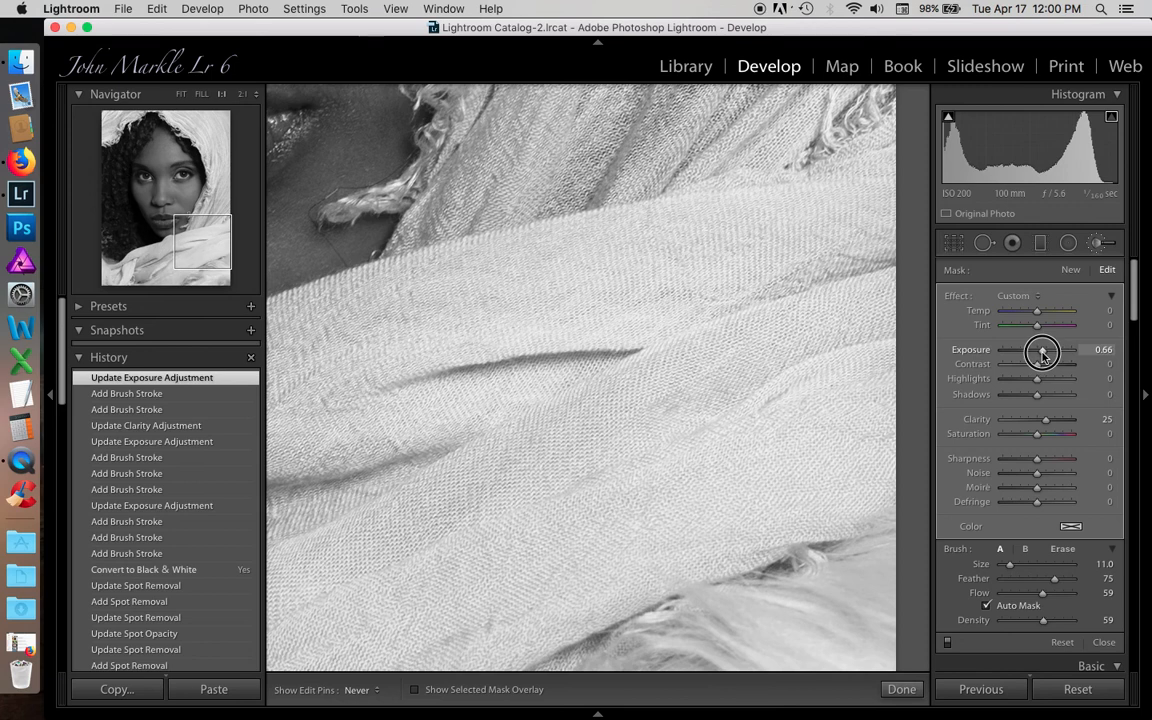
pyautogui.moveTo(1042, 353); pyautogui.dragTo(1042, 353)
pyautogui.moveTo(1047, 424); pyautogui.dragTo(1048, 461)
pyautogui.press('z')
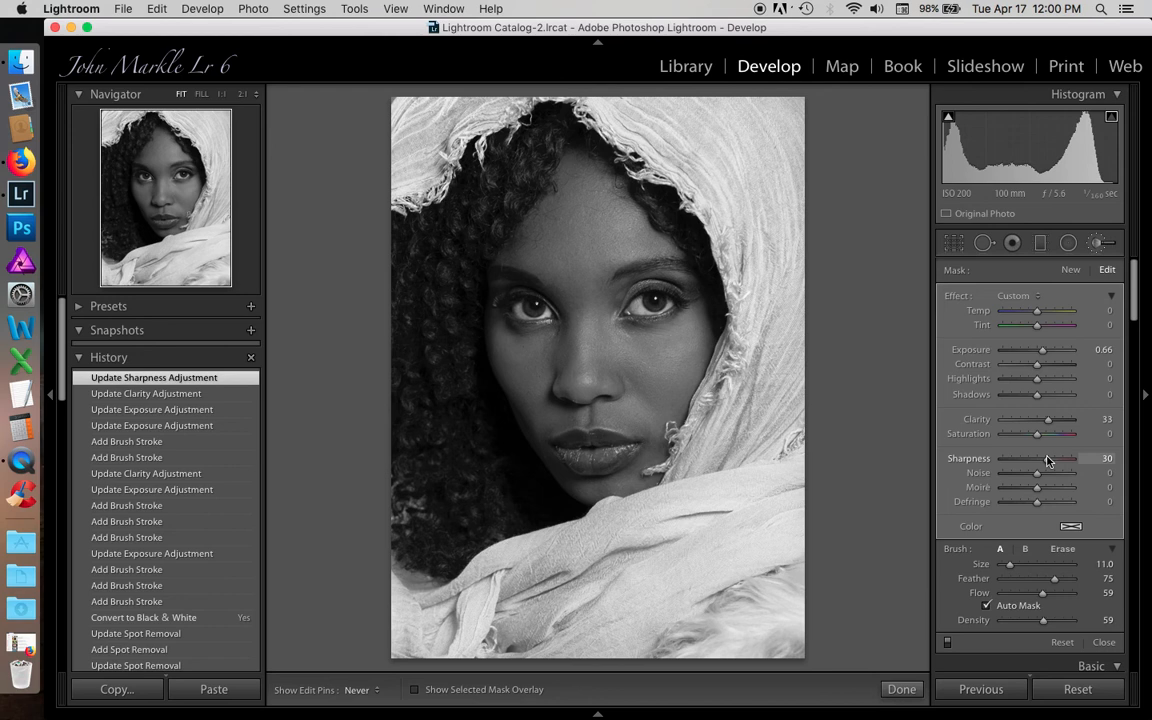
pyautogui.press('h')
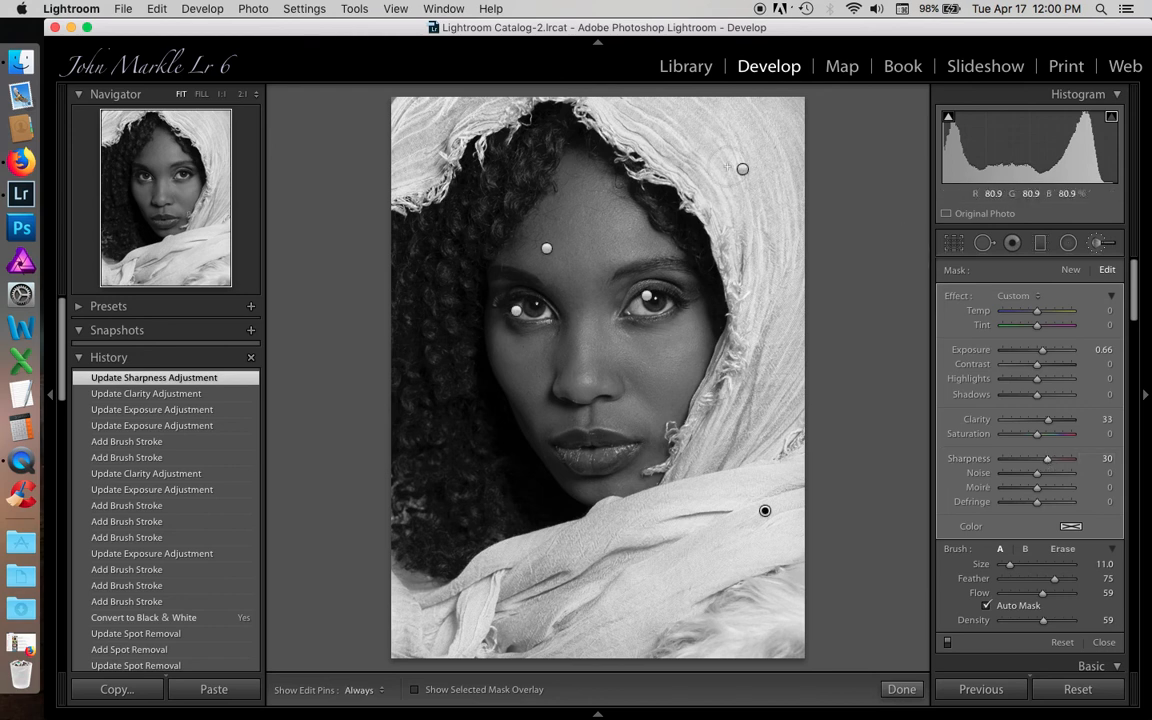
# - Set the head scarf adjustment's Sharpness to 31, hide the edit pins, and close the adjustment brush
pyautogui.click(742, 172)
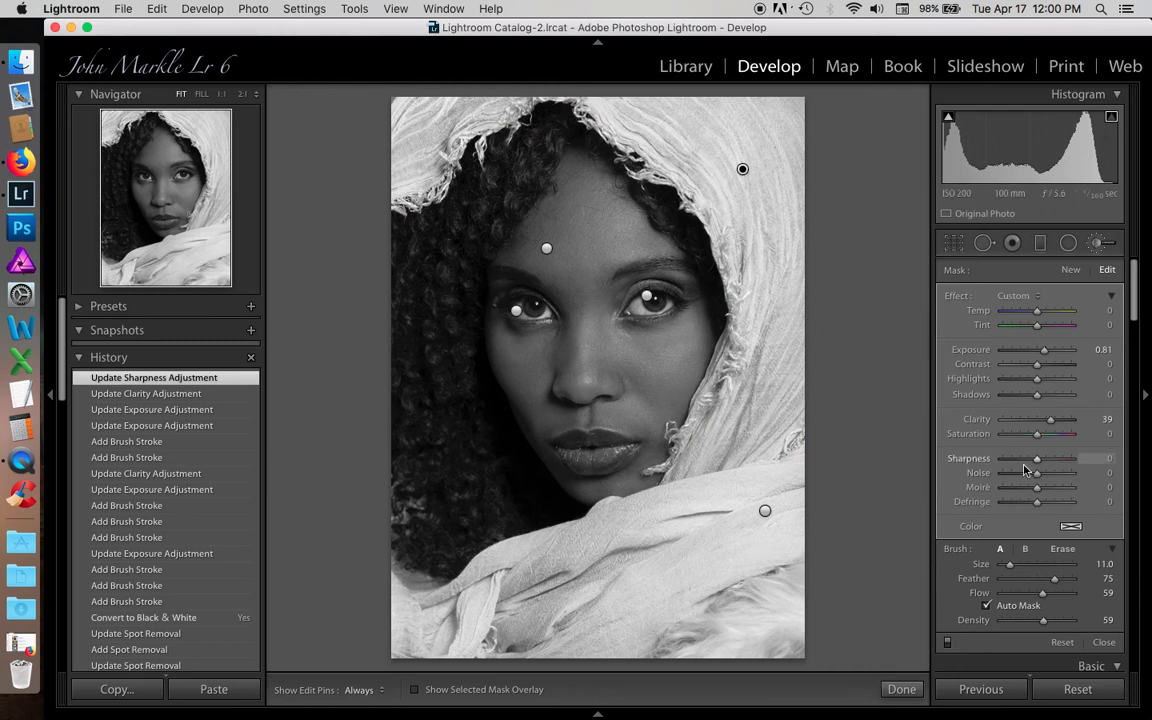
pyautogui.moveTo(1037, 462); pyautogui.dragTo(1048, 461)
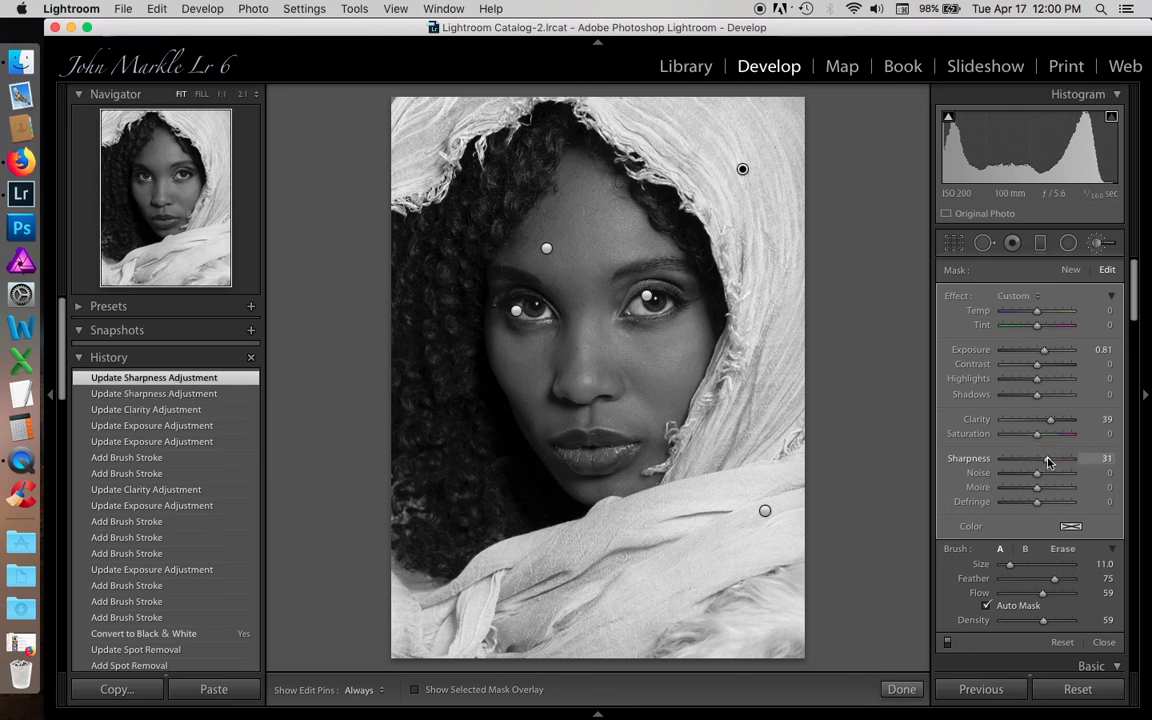
pyautogui.press('h')
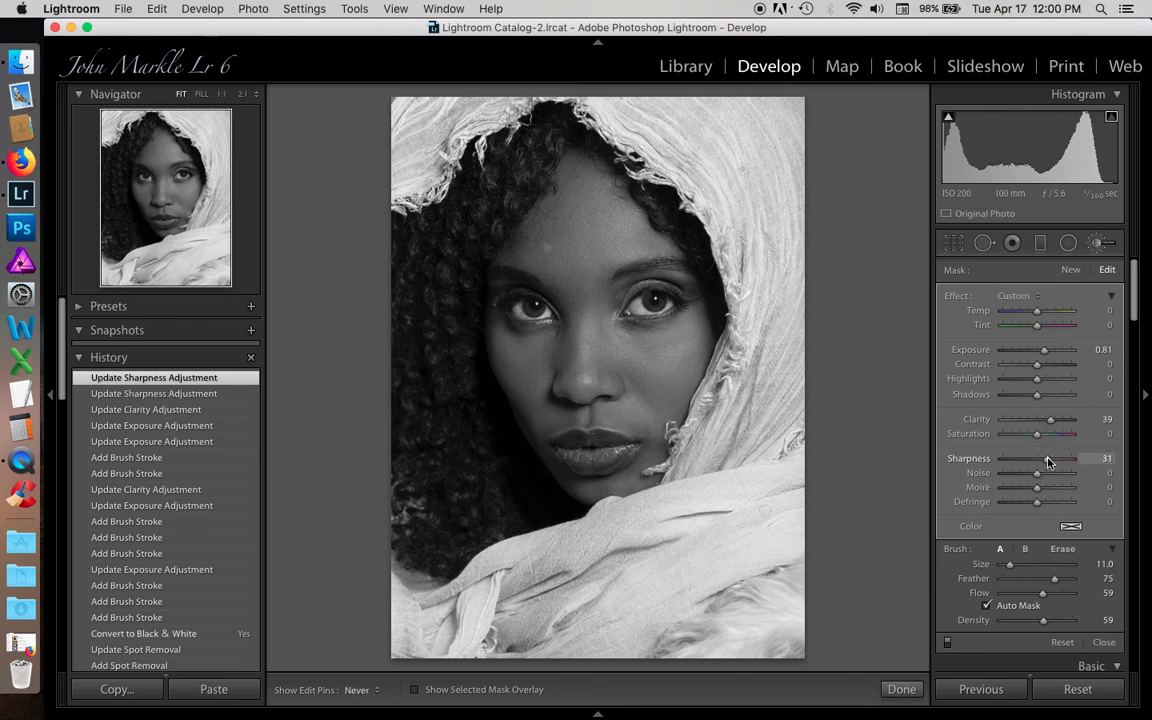
pyautogui.click(1096, 245)
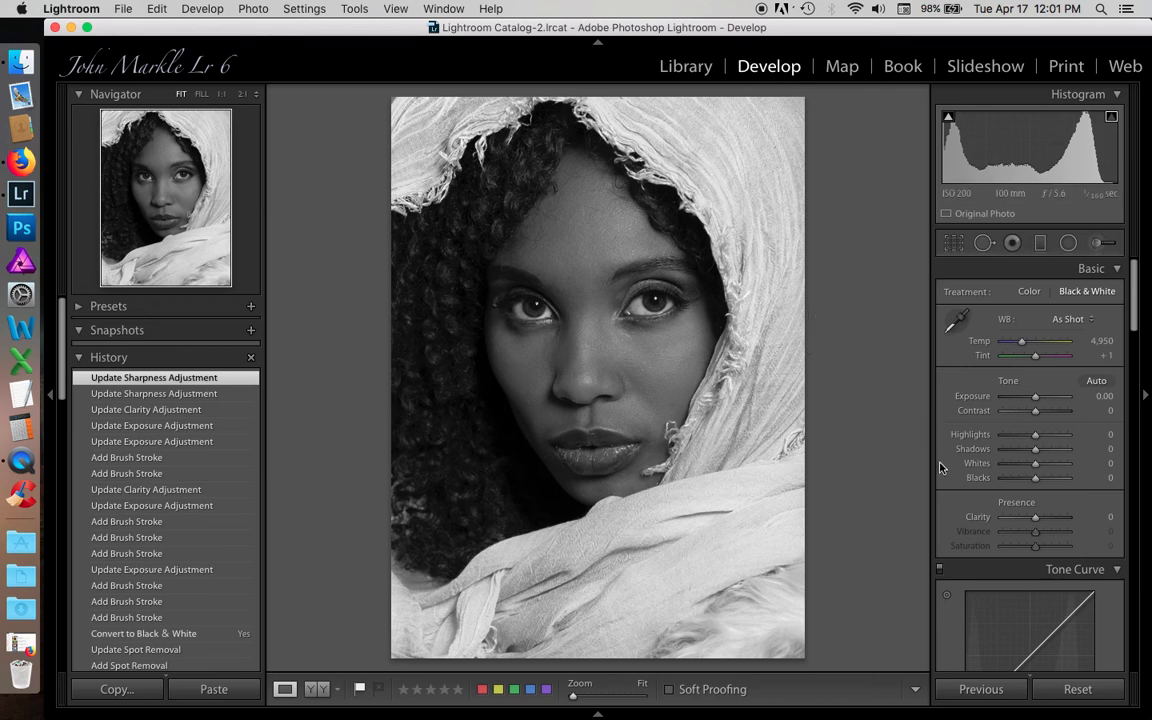
# - Lift the photo's dark tones by setting Shadows to +13 and Blacks to +26
pyautogui.click(1036, 453)
pyautogui.moveTo(1035, 452); pyautogui.dragTo(1039, 454)
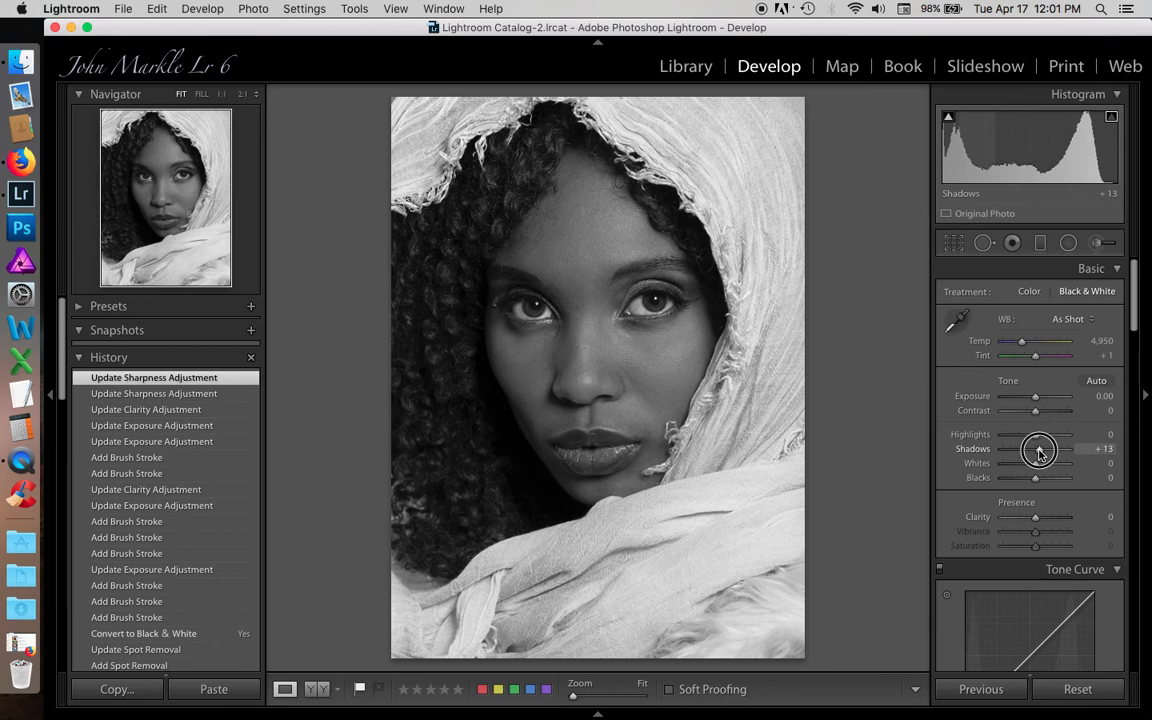
pyautogui.moveTo(1039, 454); pyautogui.dragTo(1046, 482)
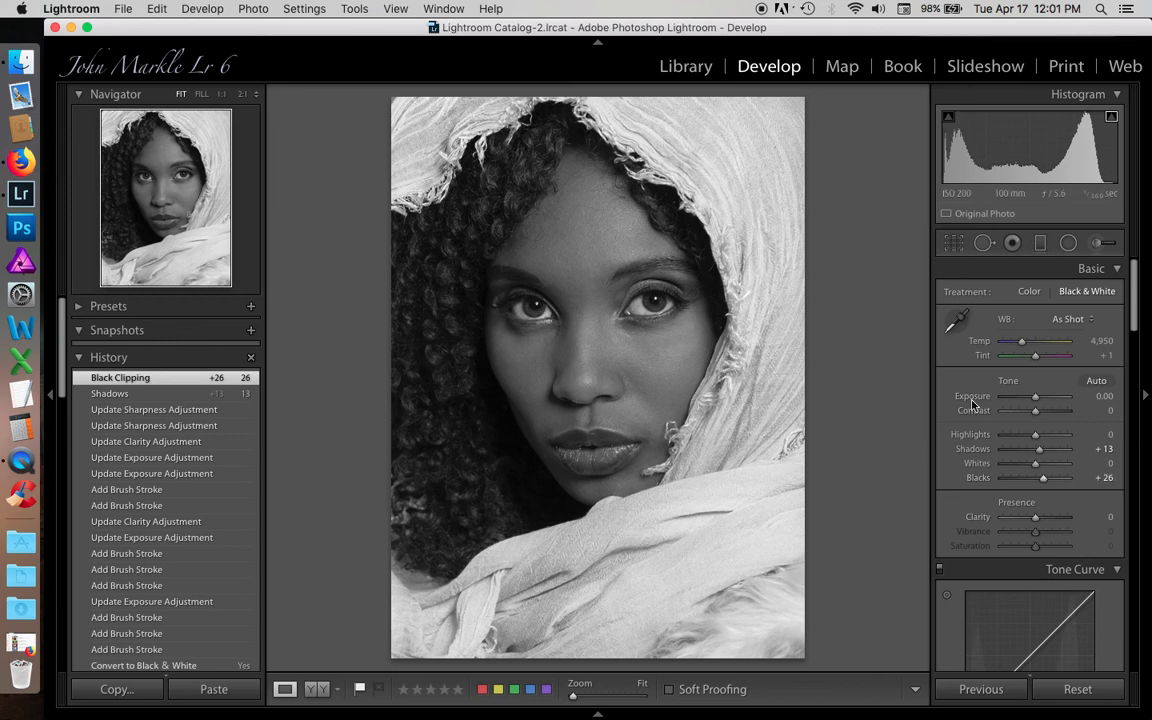
# - Paint both eyes with a new Sharpness brush adjustment of 48, using size 9, Feather 45 and Auto Mask
pyautogui.click(1097, 245)
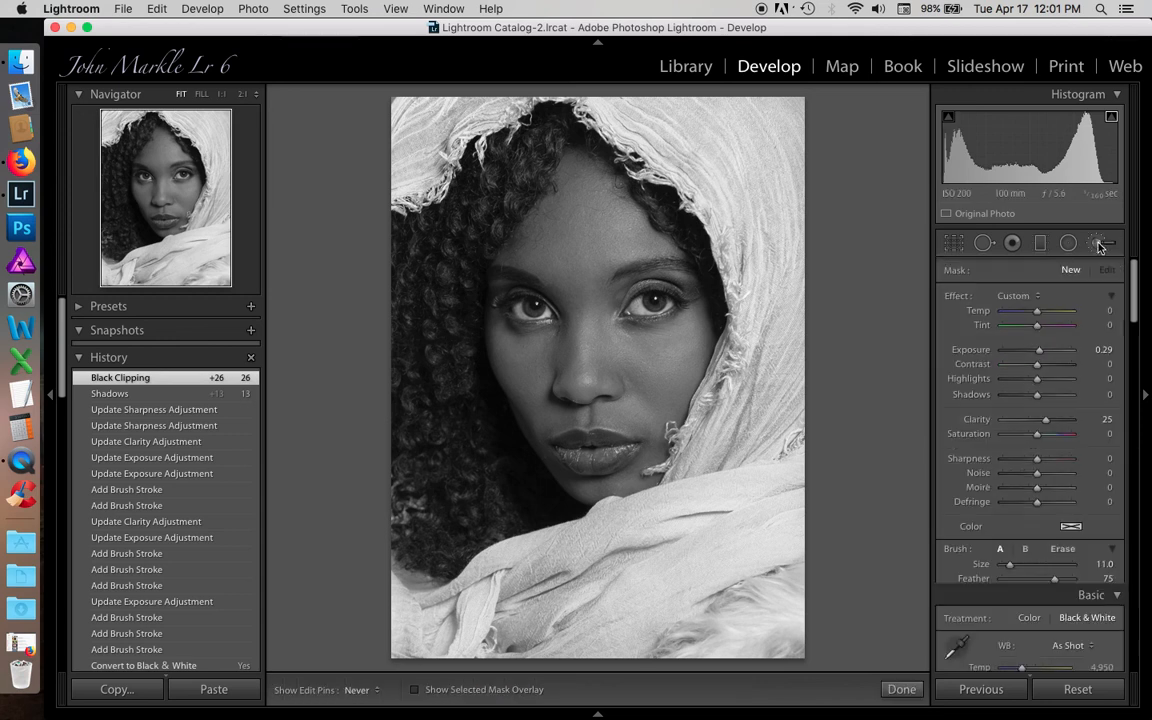
pyautogui.click(1038, 297)
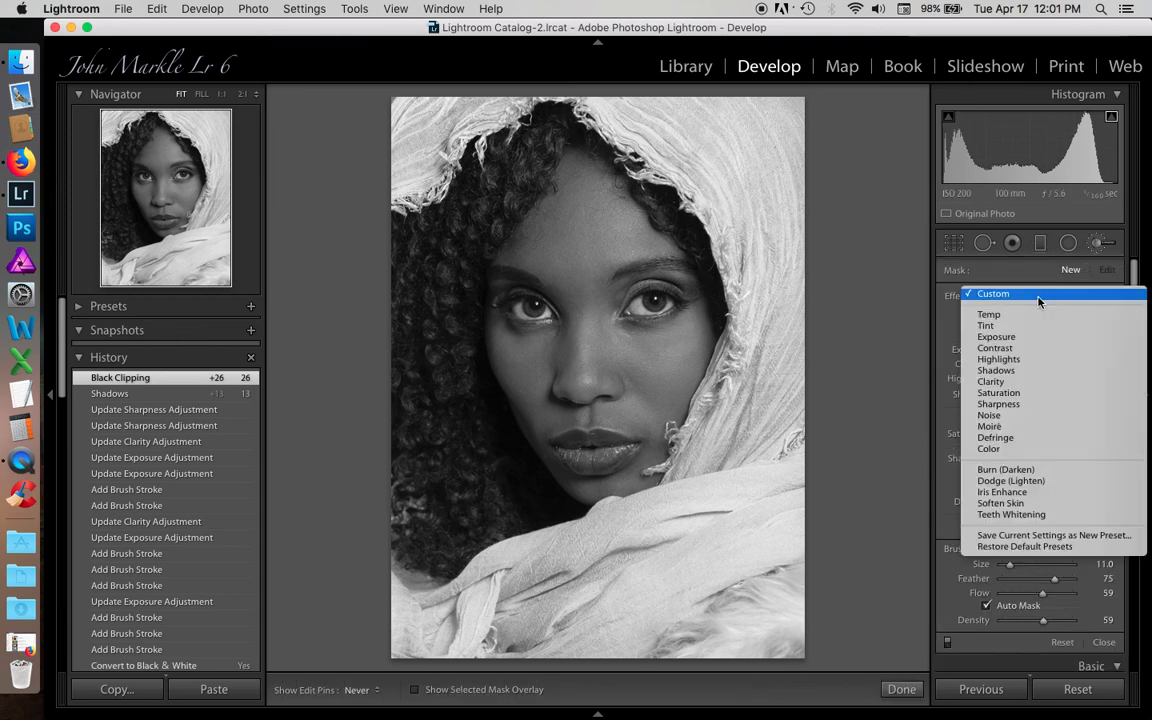
pyautogui.click(1031, 404)
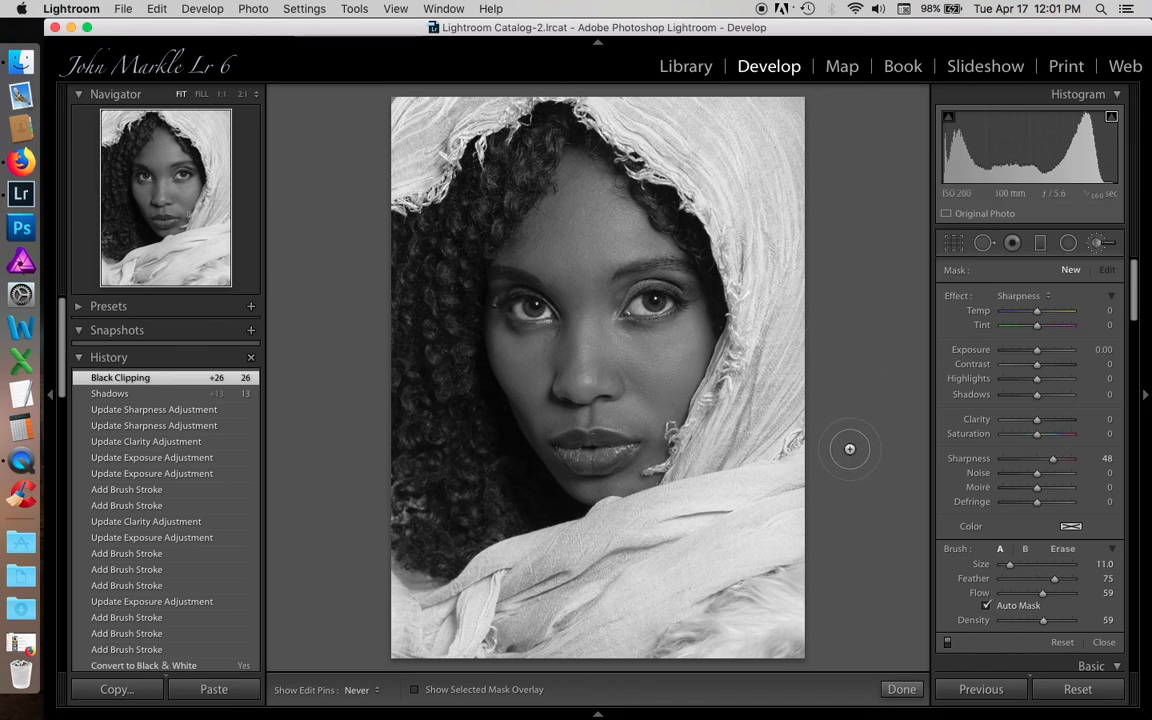
pyautogui.press('shift')
pyautogui.scroll(-4, 852, 448)
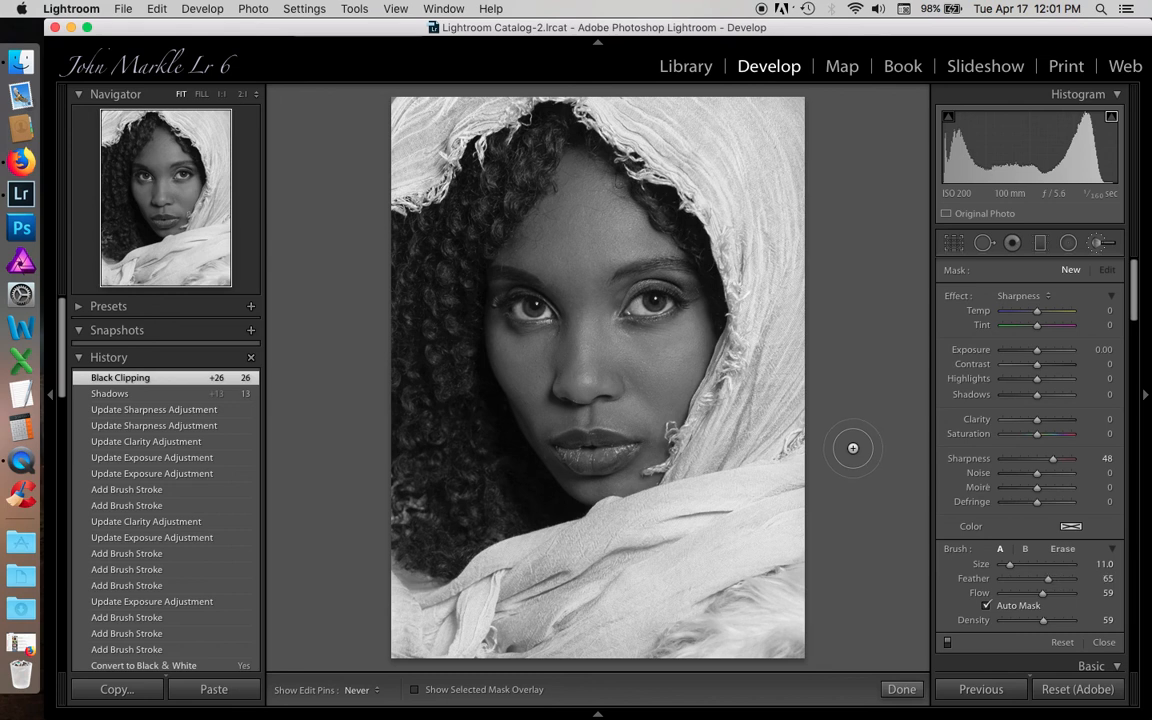
pyautogui.scroll(-1, 852, 448)
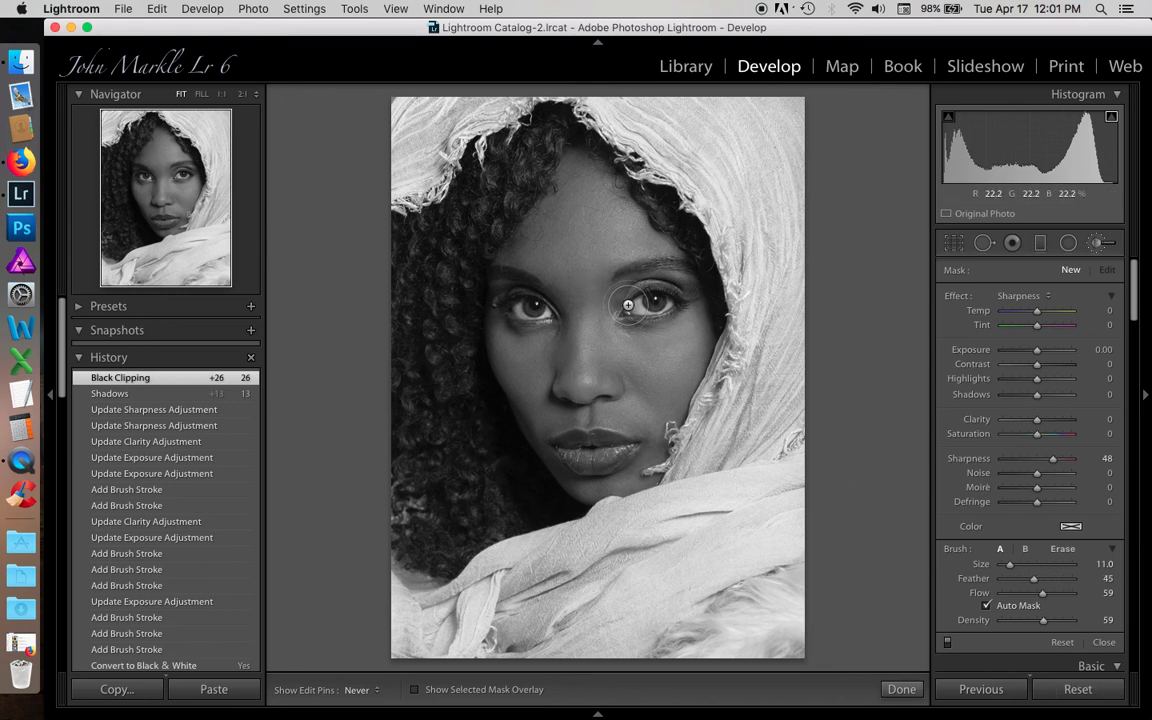
pyautogui.scroll(-1, 628, 305)
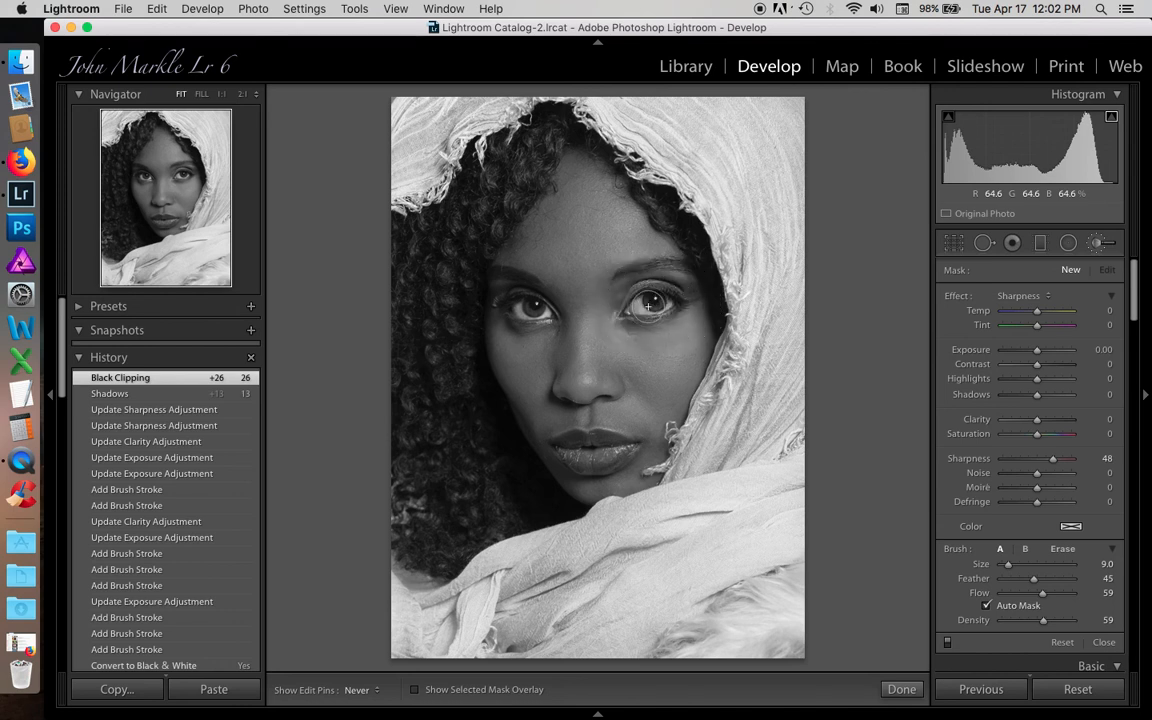
pyautogui.moveTo(534, 306); pyautogui.dragTo(542, 308)
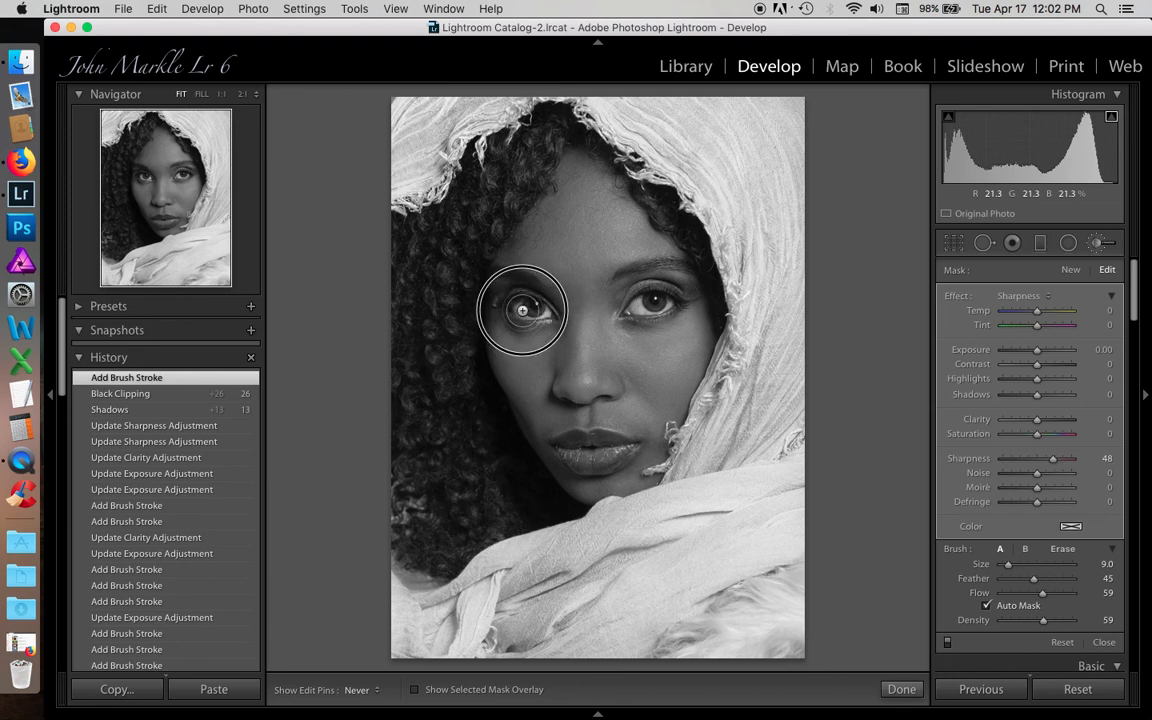
pyautogui.moveTo(506, 304); pyautogui.dragTo(529, 313)
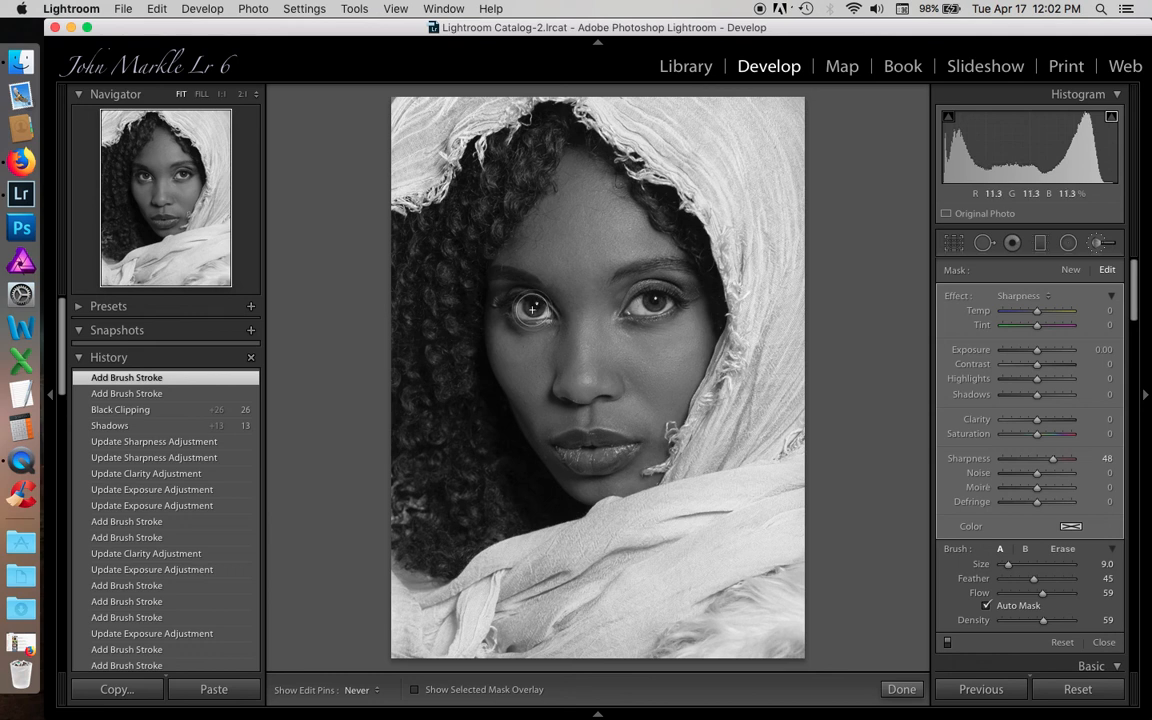
# - Fill the missed spots around the inner corners of both eyes at brush size 6, checking coverage with the mask overlay
pyautogui.press('o')
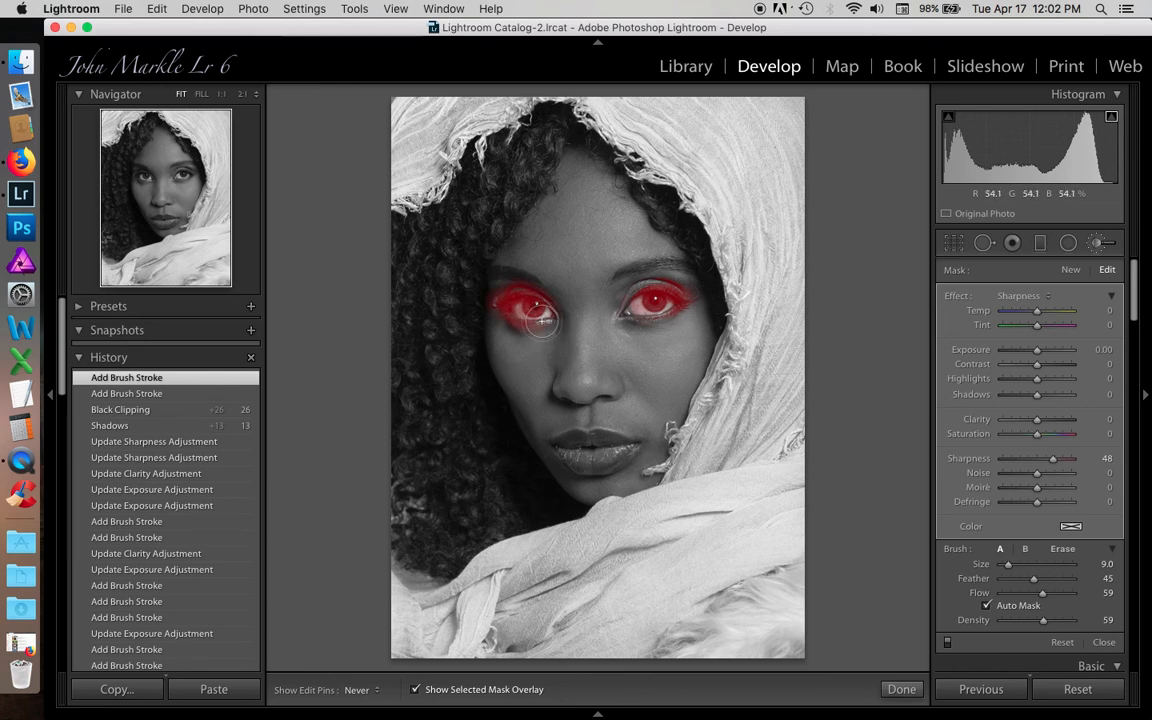
pyautogui.press('[')
pyautogui.press('[')
pyautogui.press('[')
pyautogui.click(541, 321)
pyautogui.moveTo(541, 321)
pyautogui.mouseDown()
pyautogui.moveTo(548, 313)
pyautogui.moveTo(527, 310)
pyautogui.mouseUp()
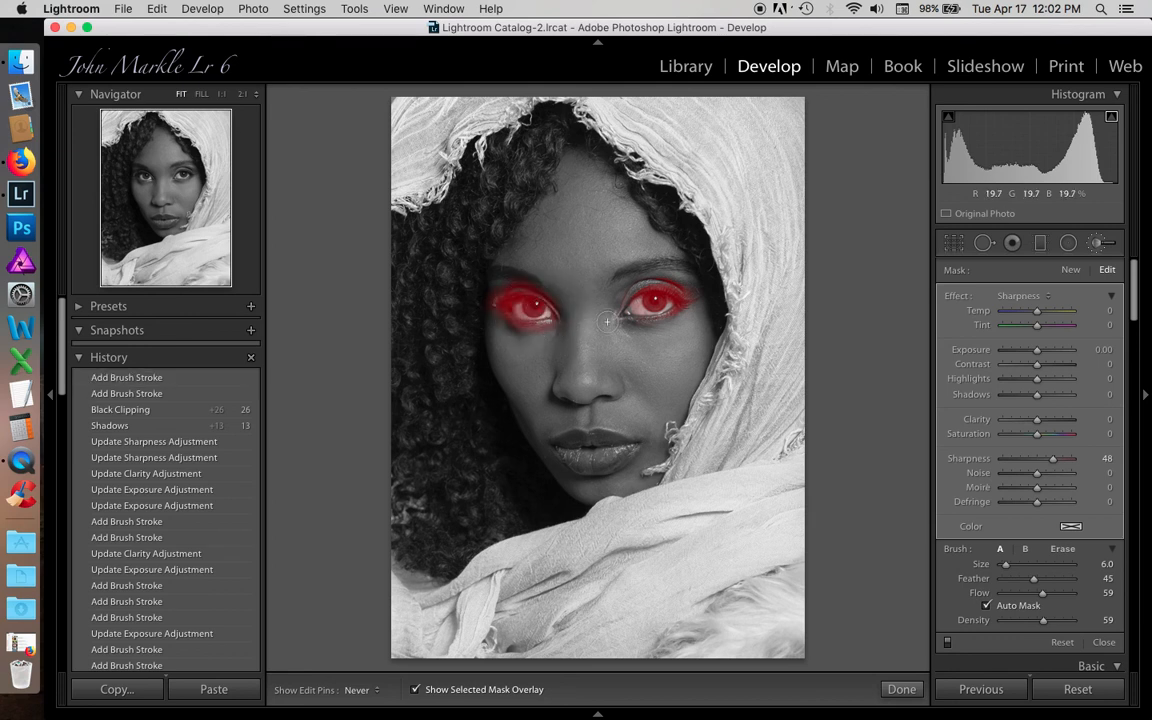
pyautogui.moveTo(634, 309)
pyautogui.mouseDown()
pyautogui.moveTo(647, 308)
pyautogui.moveTo(634, 309)
pyautogui.mouseUp()
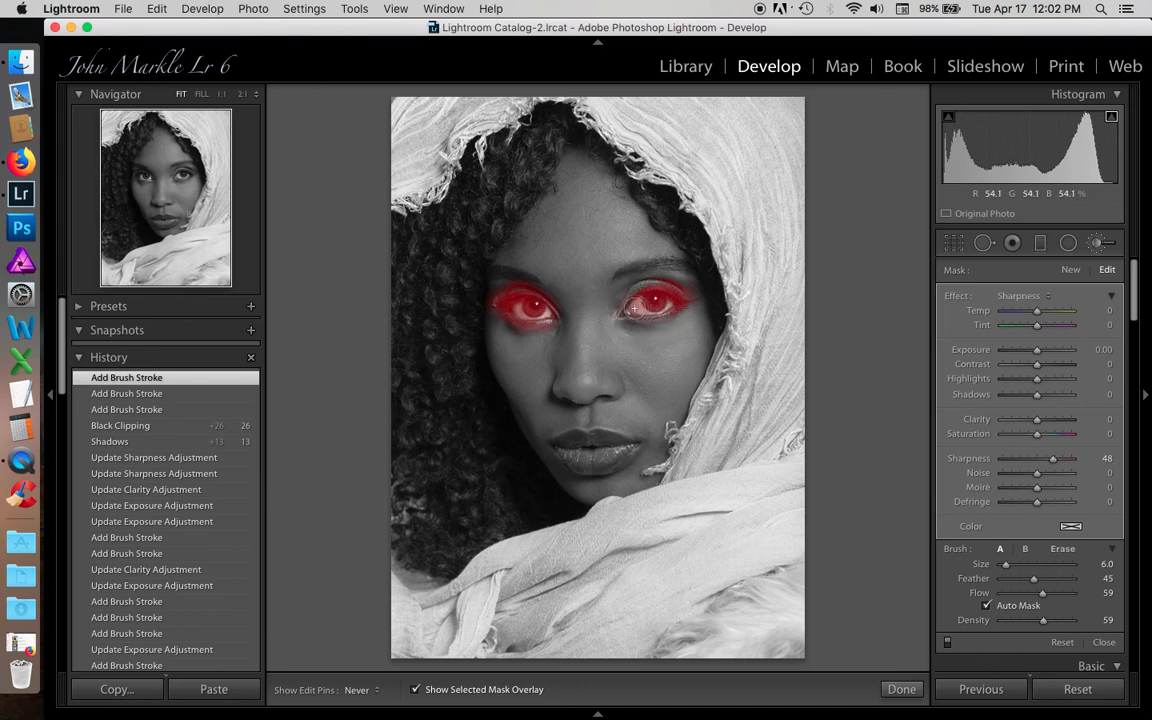
pyautogui.press('o')
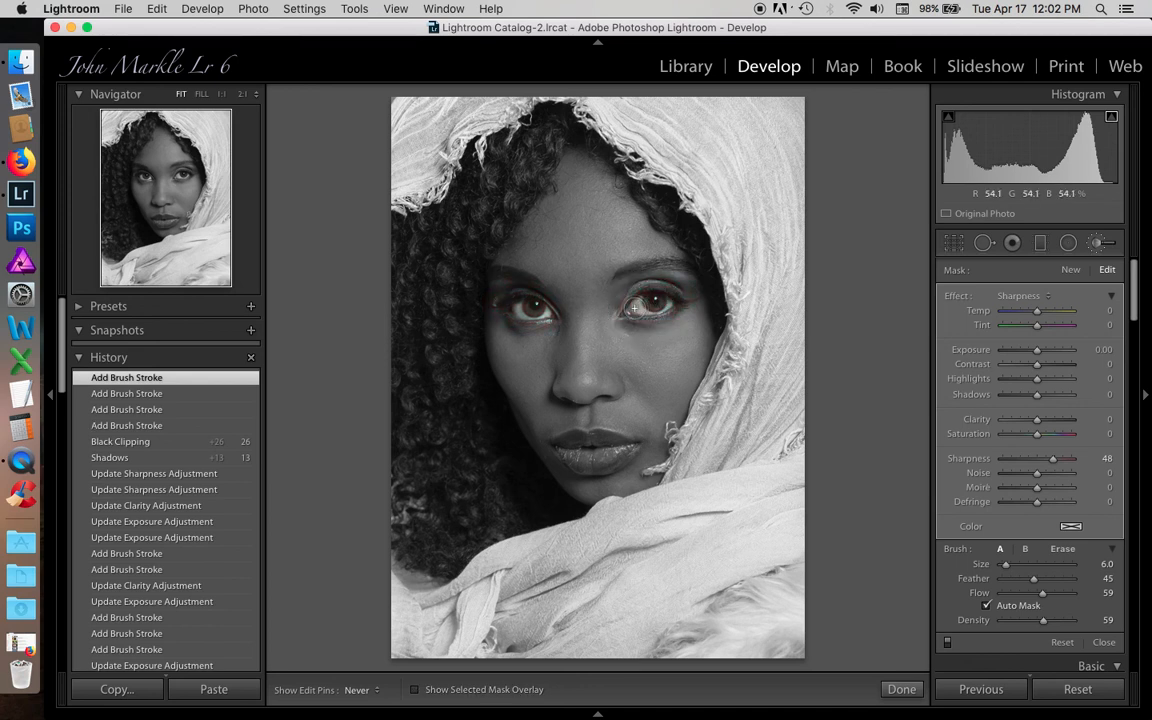
# - Compare the eyes at 1:1 before and after sharpening using the Black Clipping and latest brush stroke history states
pyautogui.press('z')
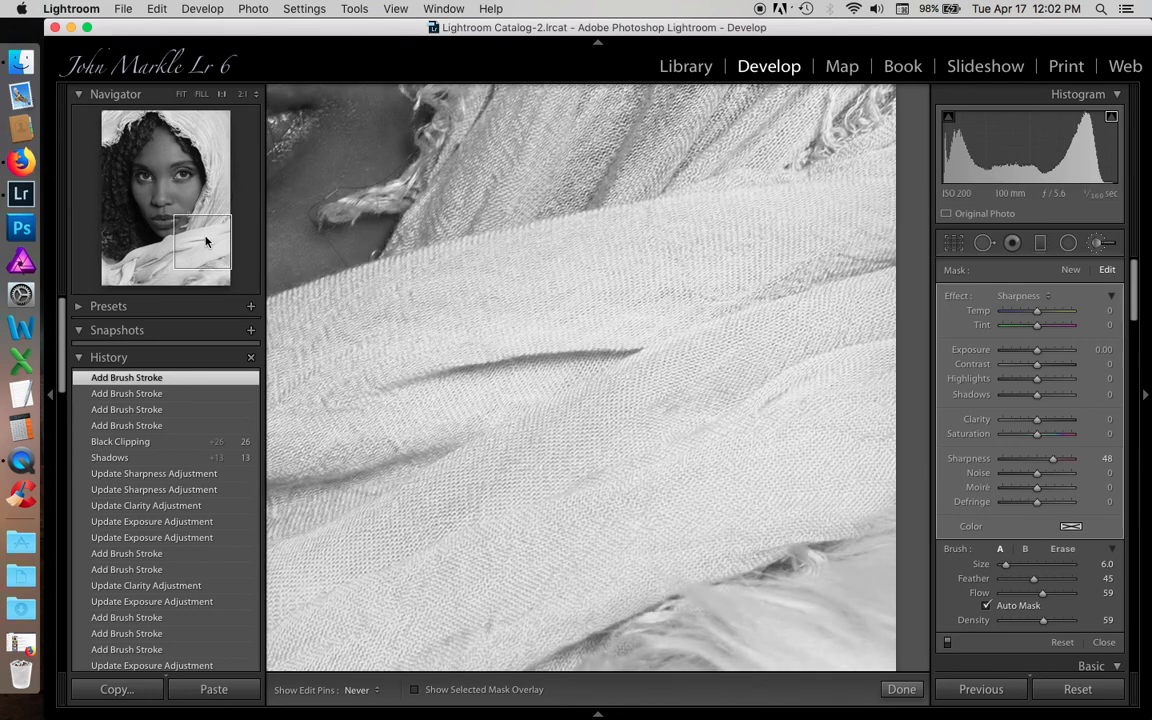
pyautogui.moveTo(206, 240); pyautogui.dragTo(162, 178)
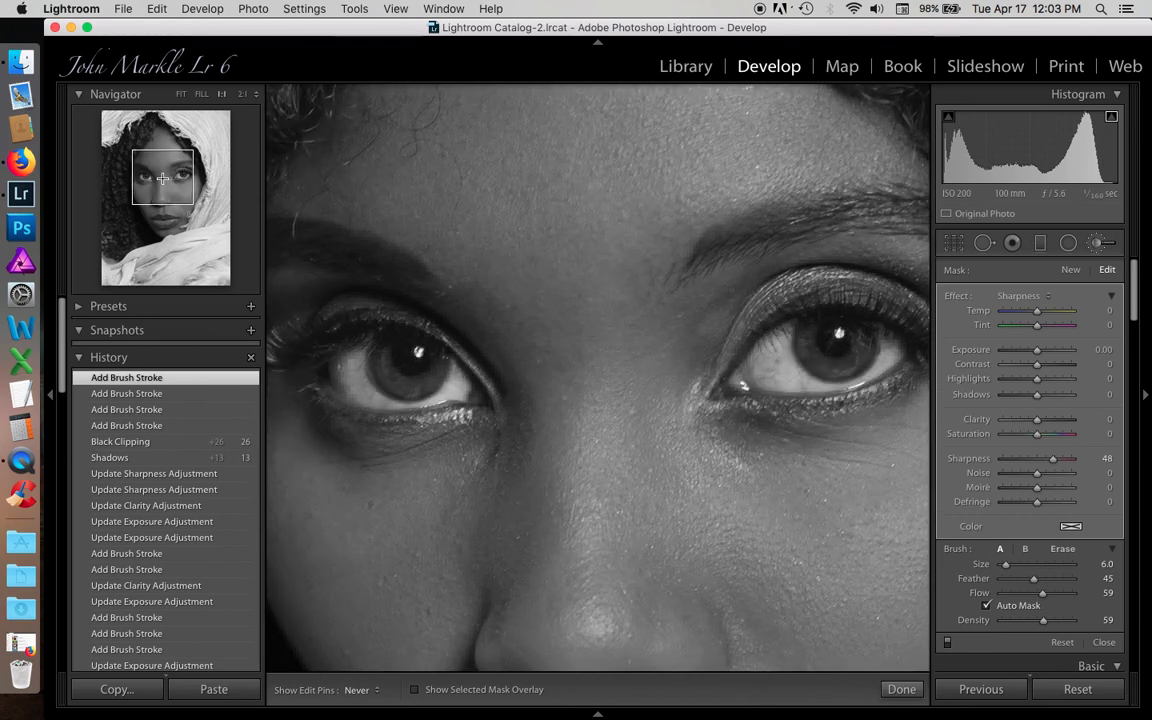
pyautogui.click(168, 442)
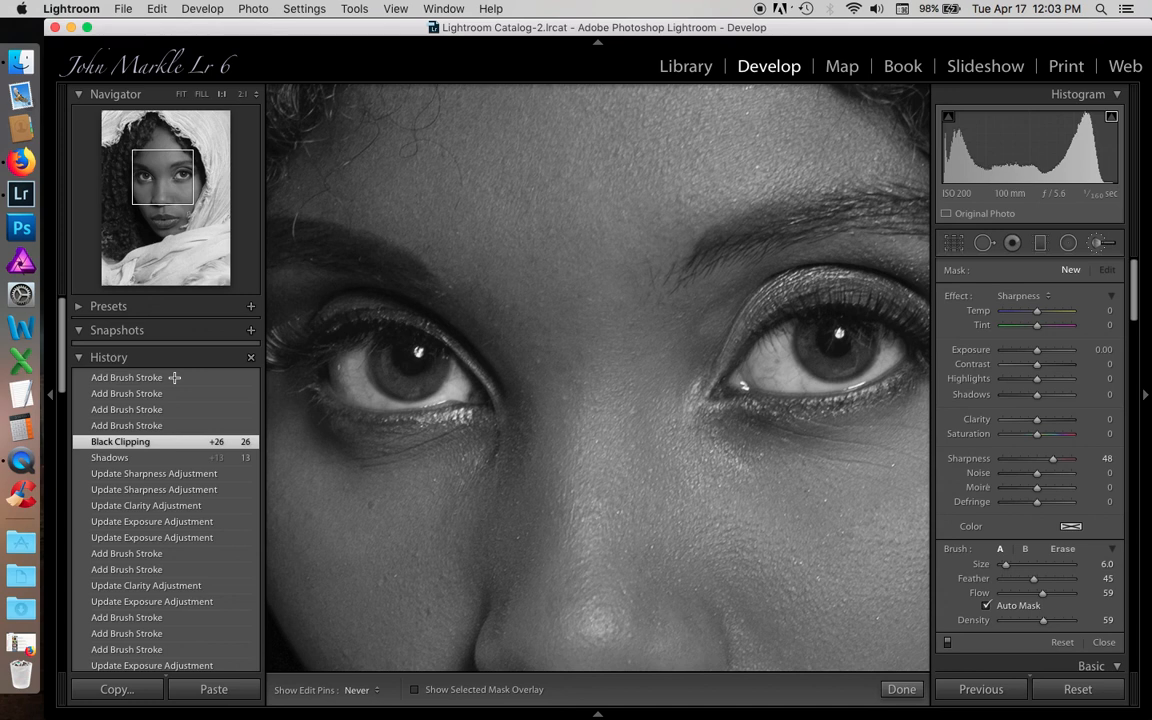
pyautogui.click(174, 378)
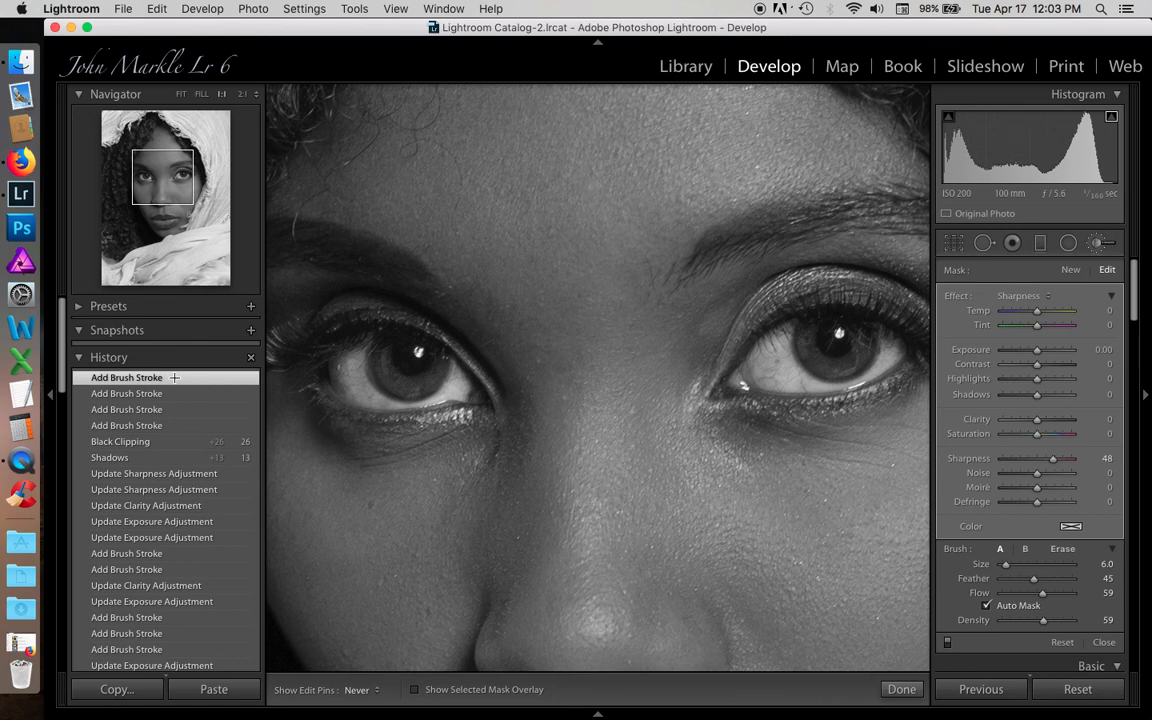
pyautogui.press('z')
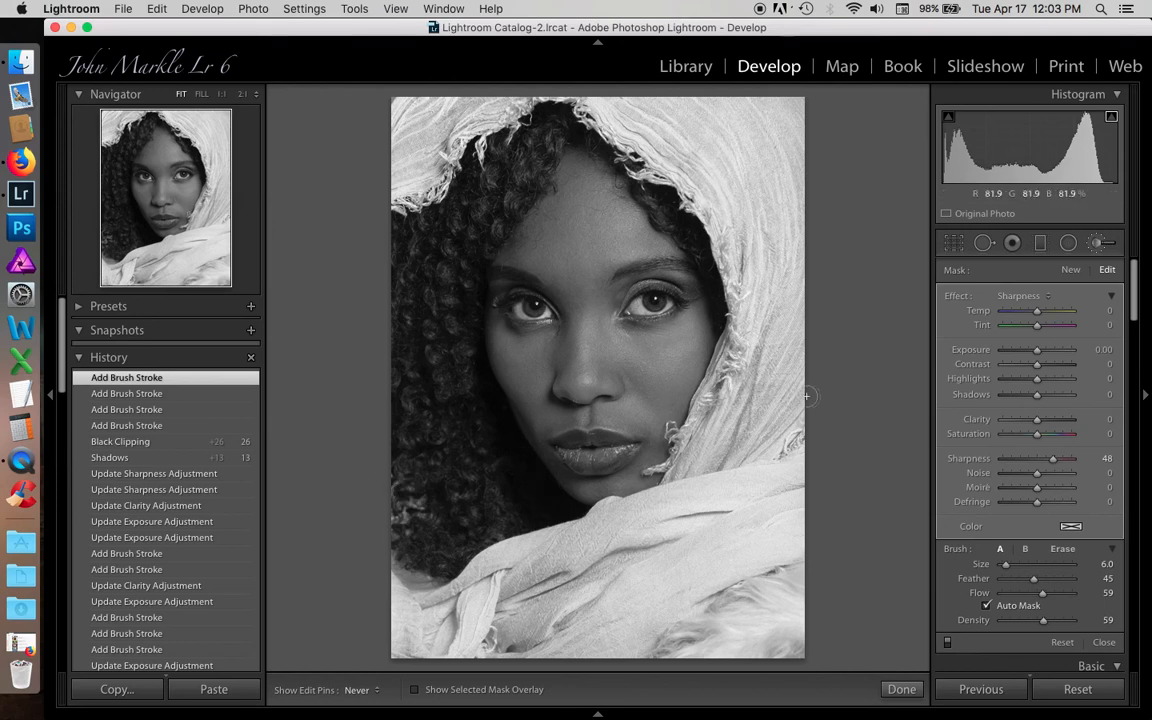
# - Start a new Burn (Darken) brush adjustment and paint the lighter curls beside the photo's lower left edge at size 10
pyautogui.click(1073, 274)
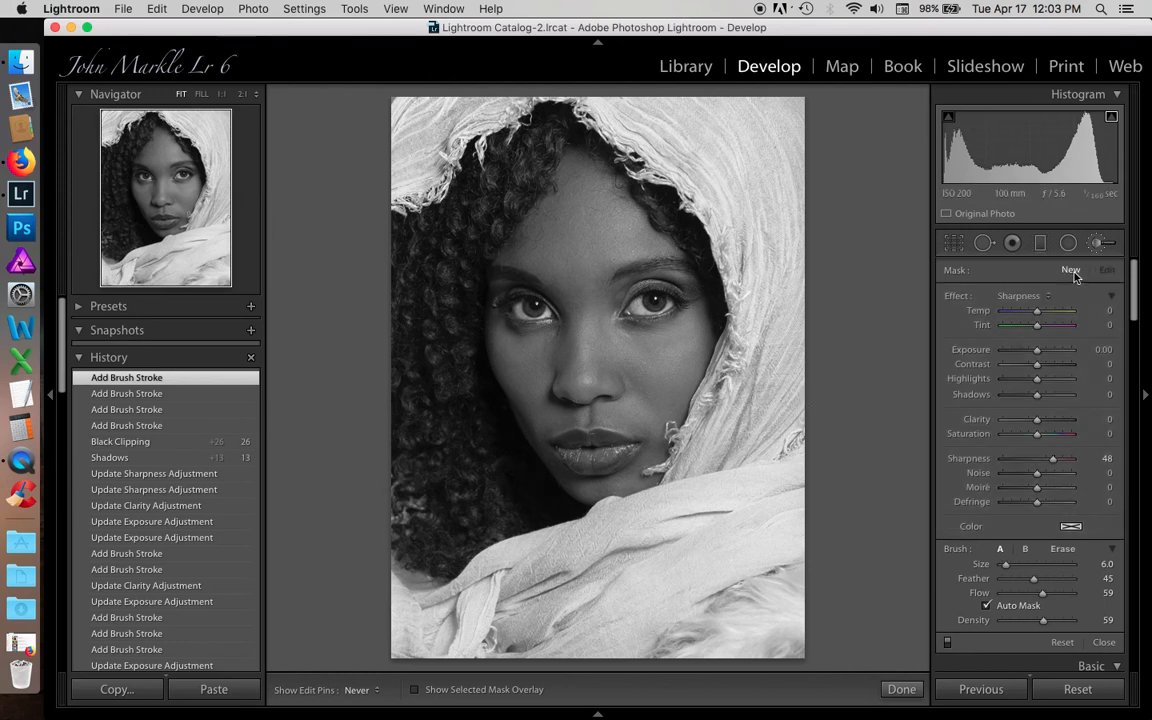
pyautogui.click(1048, 297)
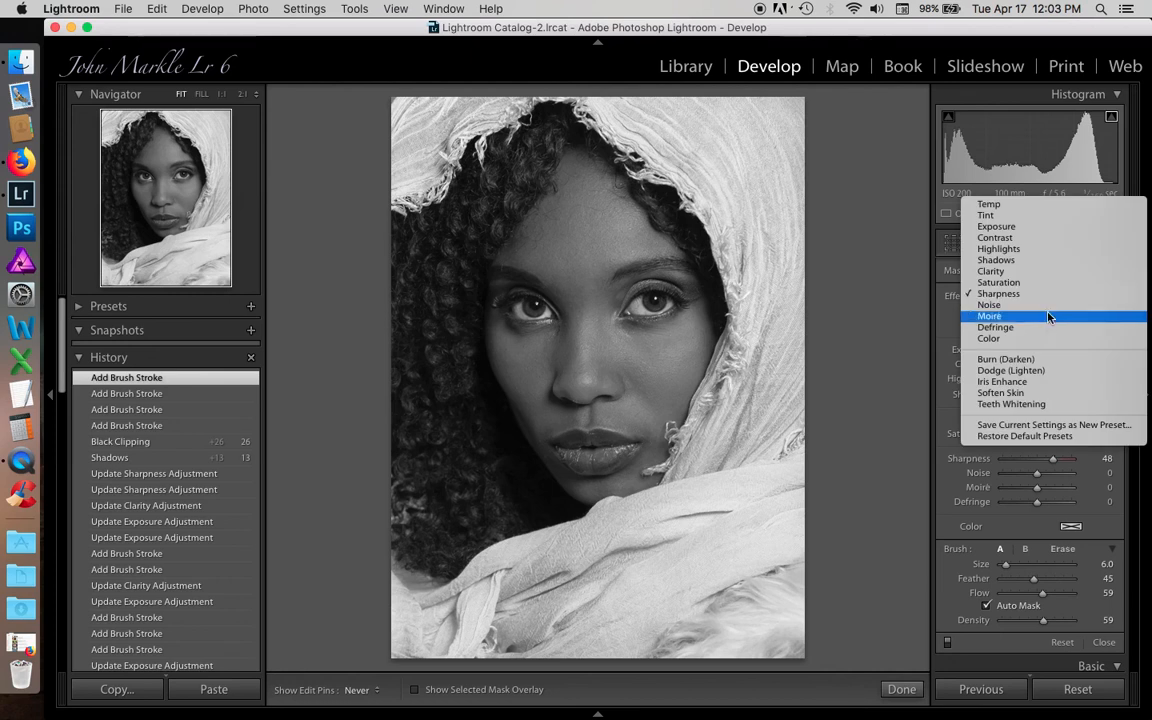
pyautogui.click(1039, 362)
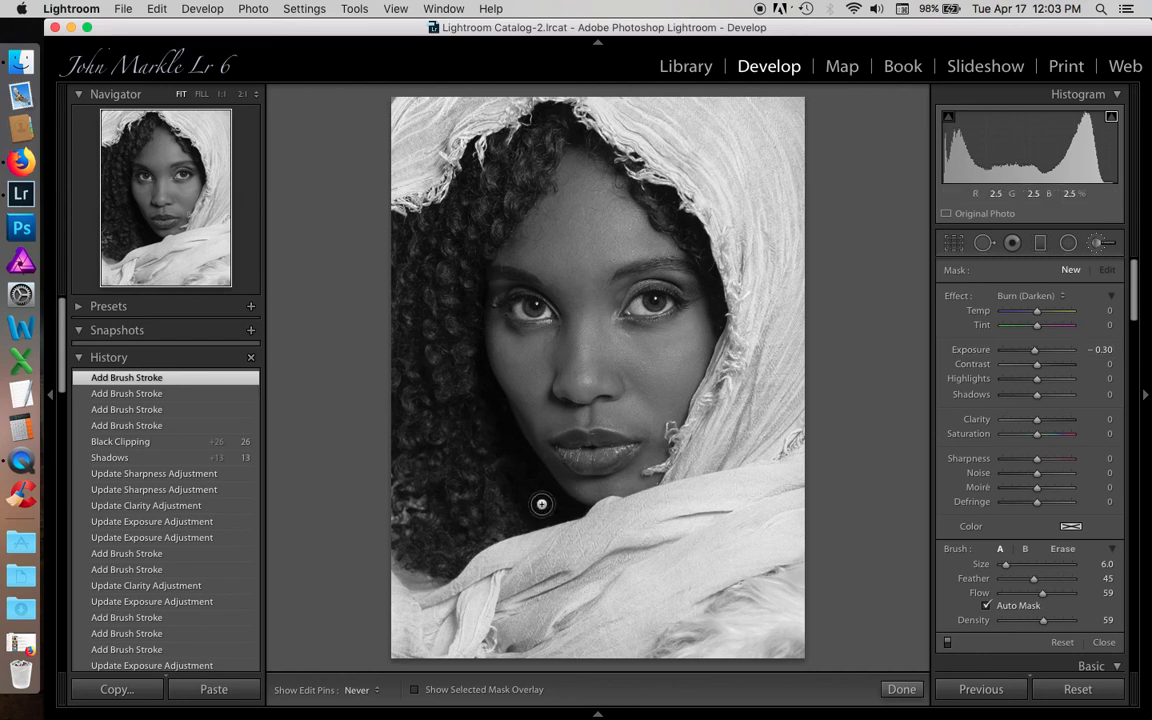
pyautogui.press(']')
pyautogui.press(']')
pyautogui.press(']')
pyautogui.press(']')
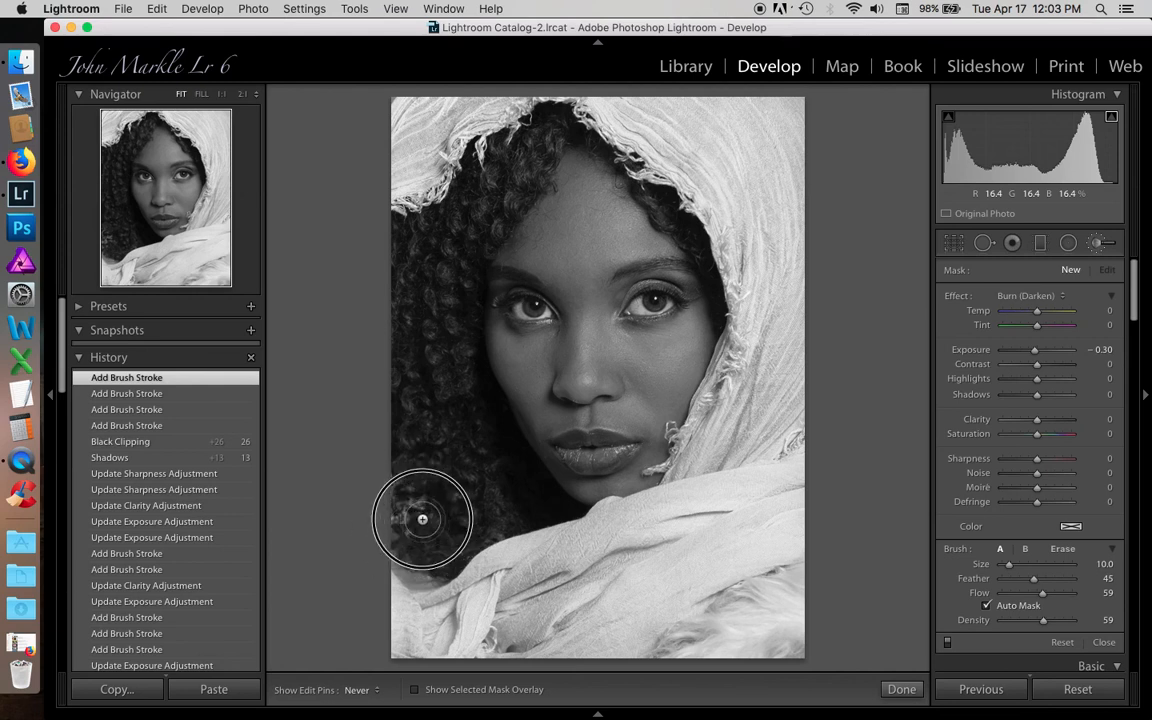
pyautogui.click(396, 490)
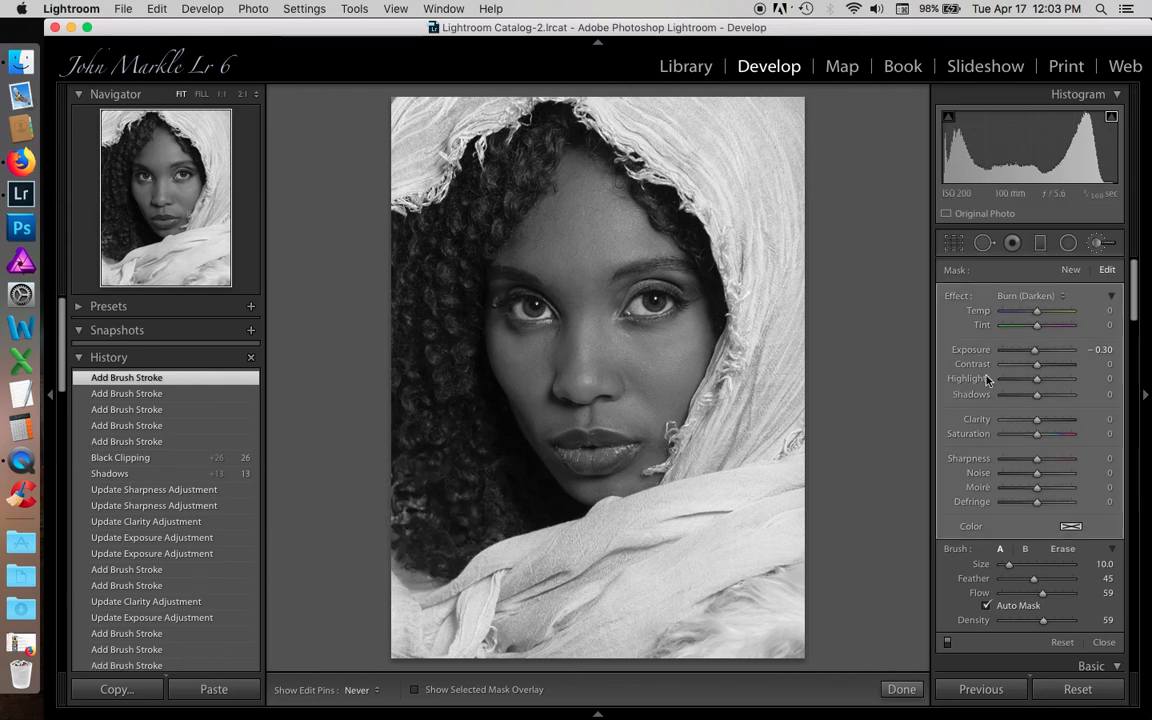
# - Set the hair burn adjustment's Exposure to -1.09 and close the adjustment brush
pyautogui.click(1037, 352)
pyautogui.moveTo(1037, 352); pyautogui.dragTo(1031, 361)
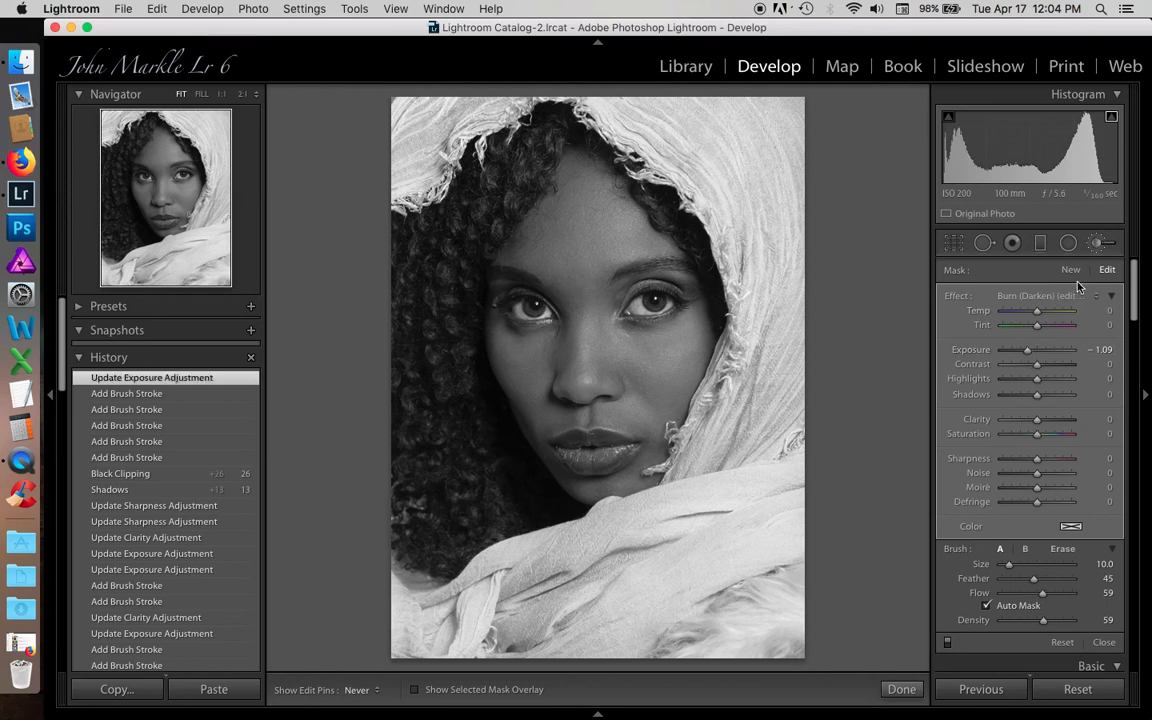
pyautogui.click(1097, 243)
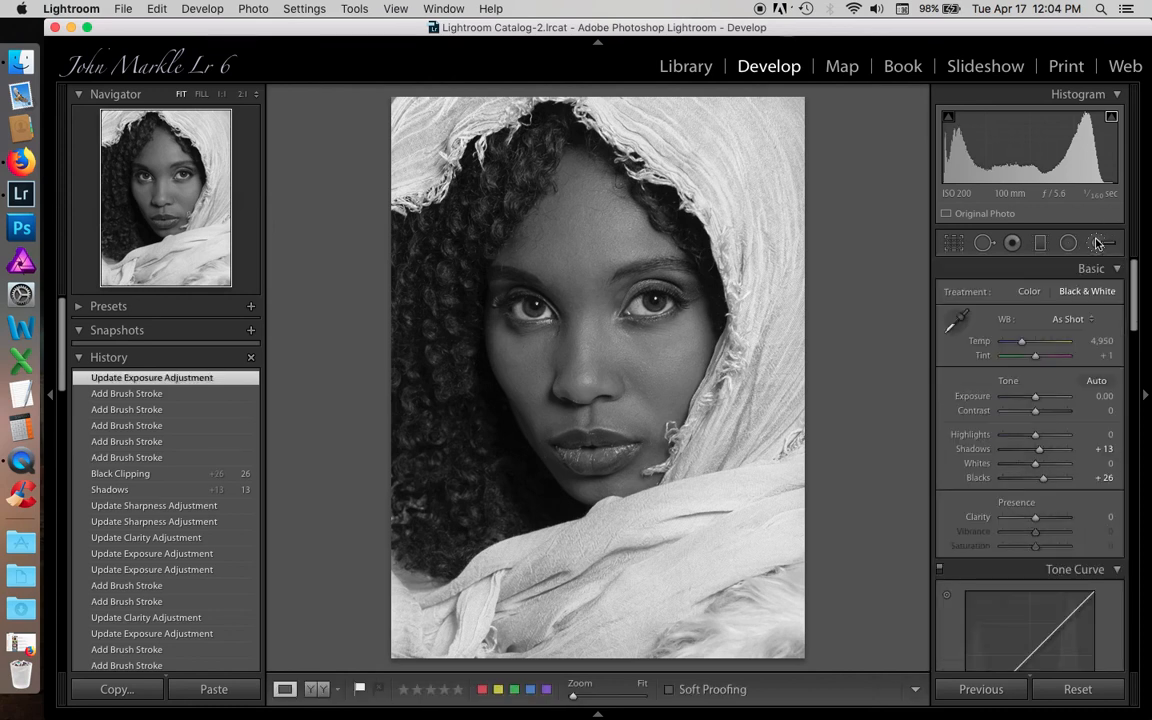